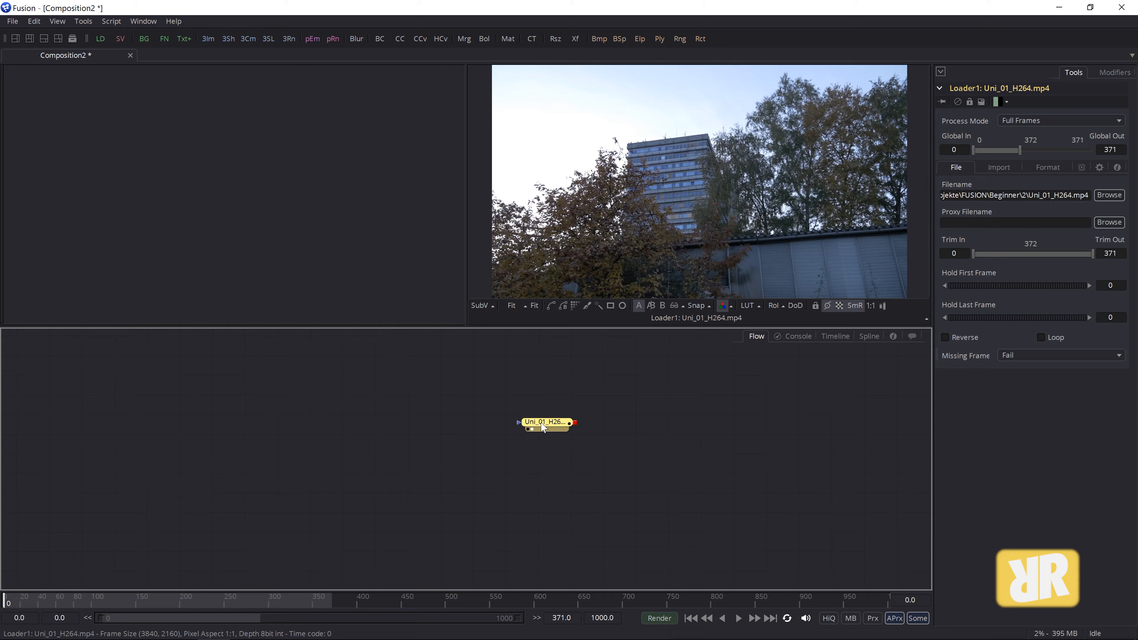
# - Inspect the Uni_01_H264.mp4 building footage in the viewer, then park the Loader node at the flow's lower right
pyautogui.moveTo(546, 427); pyautogui.dragTo(584, 445)
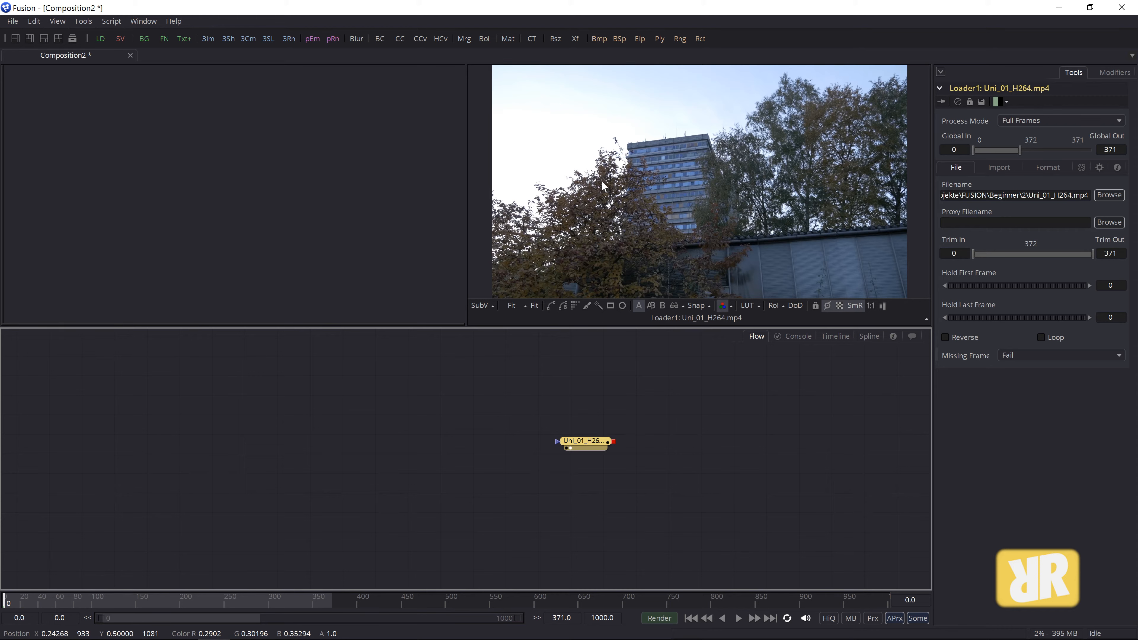
pyautogui.click(683, 178)
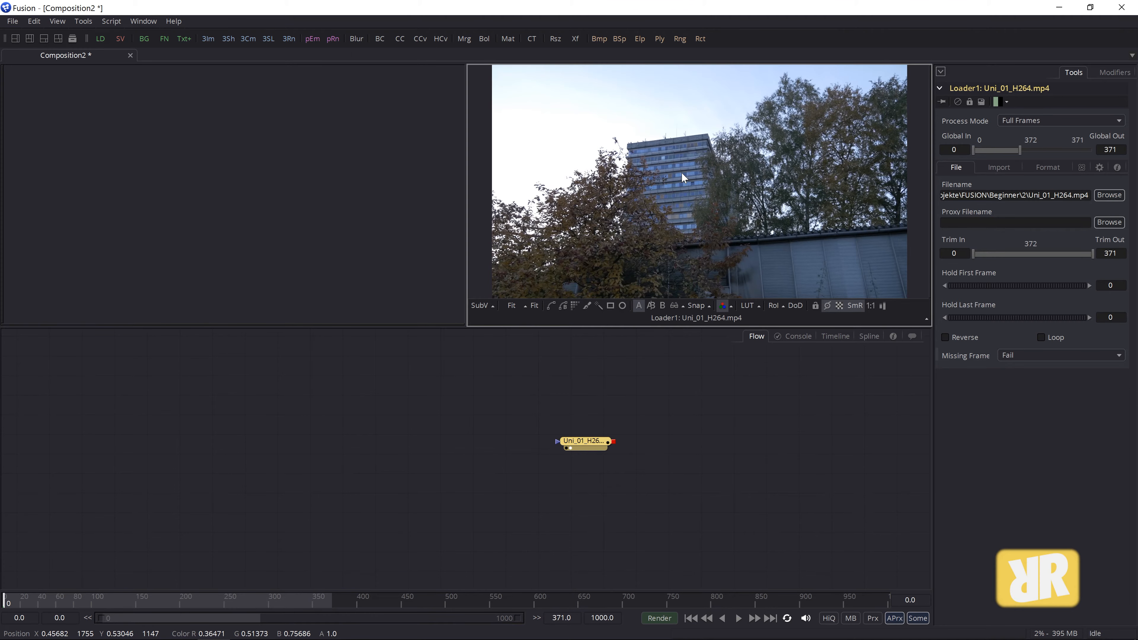
pyautogui.moveTo(681, 172); pyautogui.dragTo(654, 164)
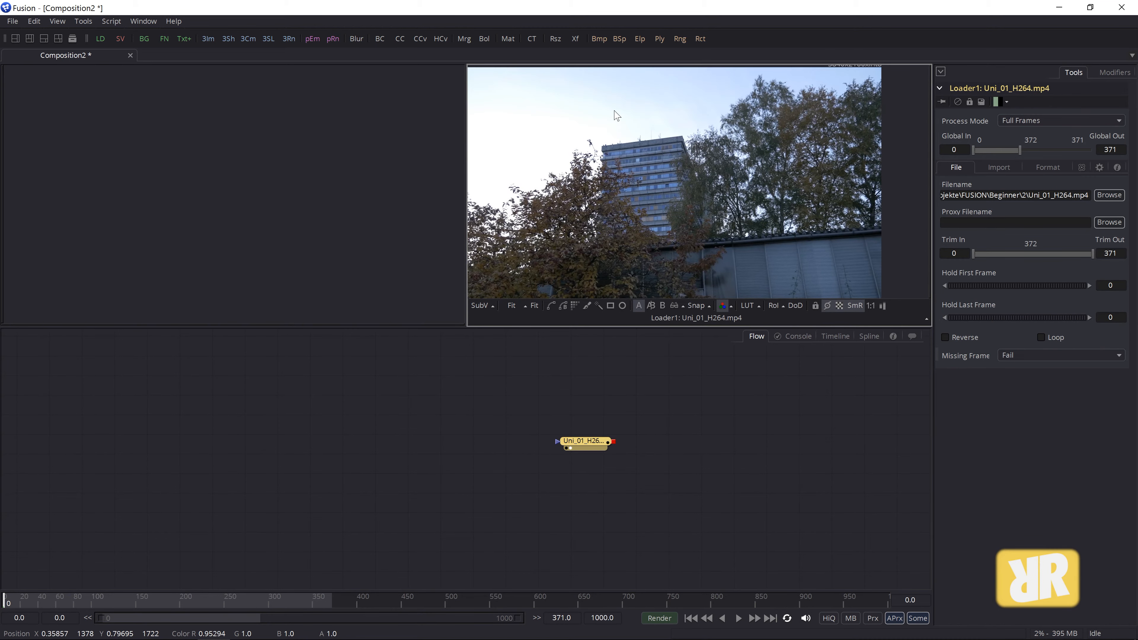
pyautogui.moveTo(614, 110); pyautogui.dragTo(707, 243)
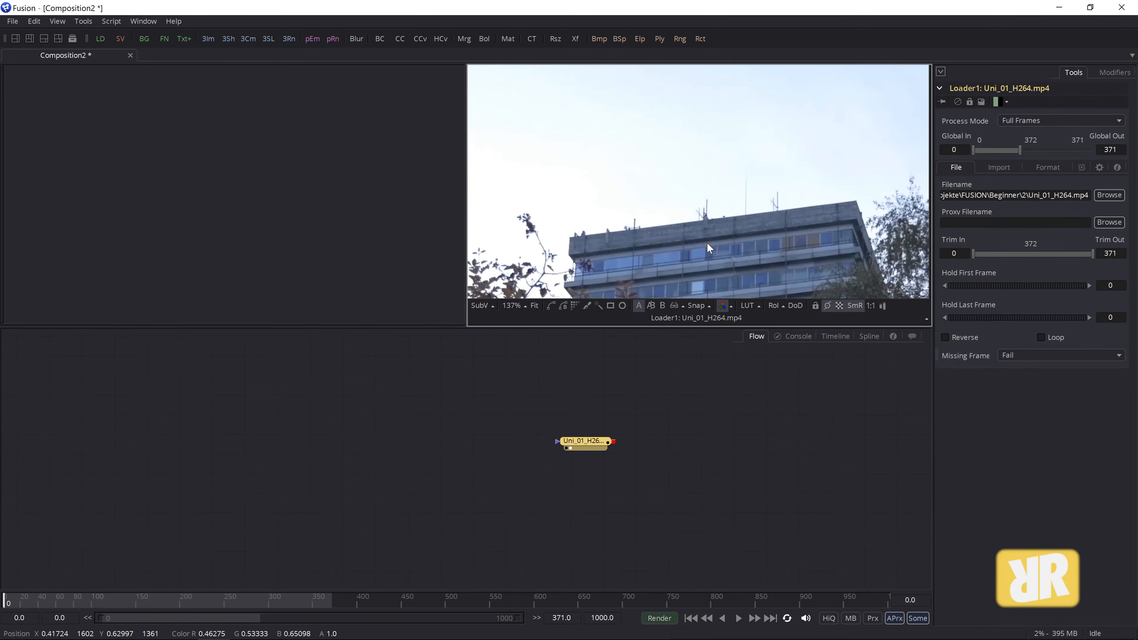
pyautogui.click(535, 305)
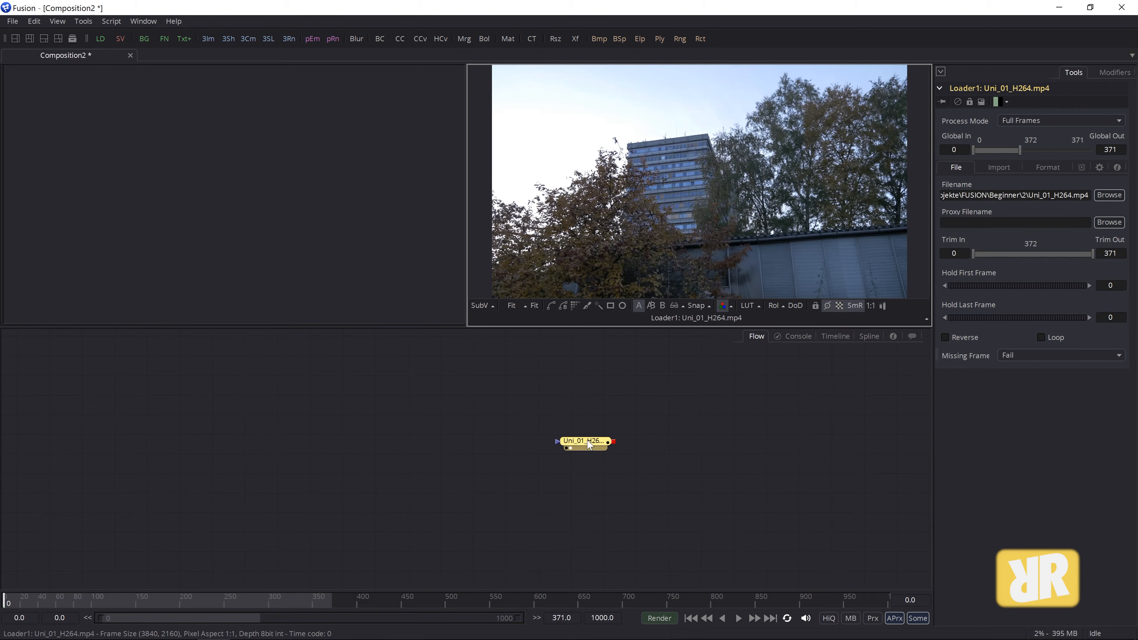
pyautogui.moveTo(589, 443); pyautogui.dragTo(866, 552)
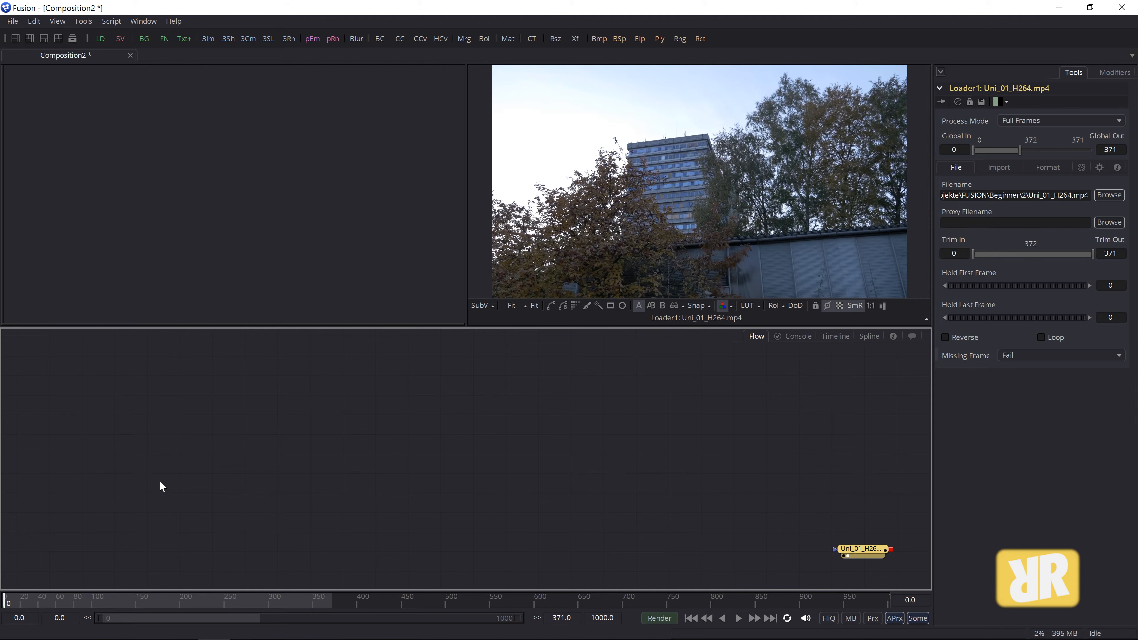
pyautogui.click(215, 443)
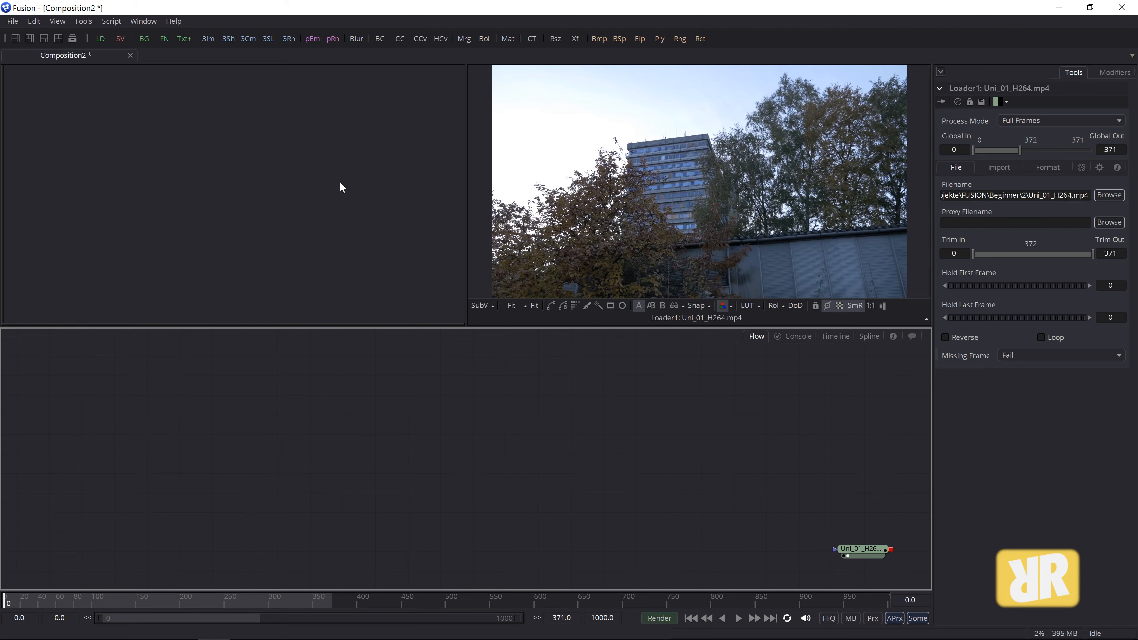
# - Add a Shape 3D node from the Tools > 3D menu
pyautogui.click(83, 22)
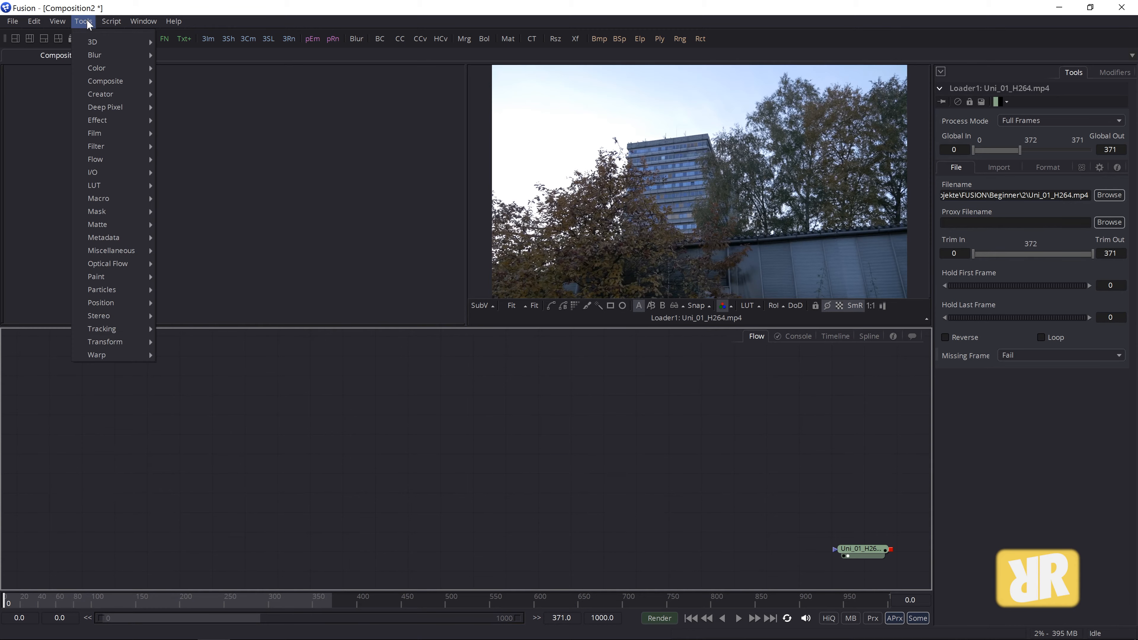
pyautogui.moveTo(138, 43)
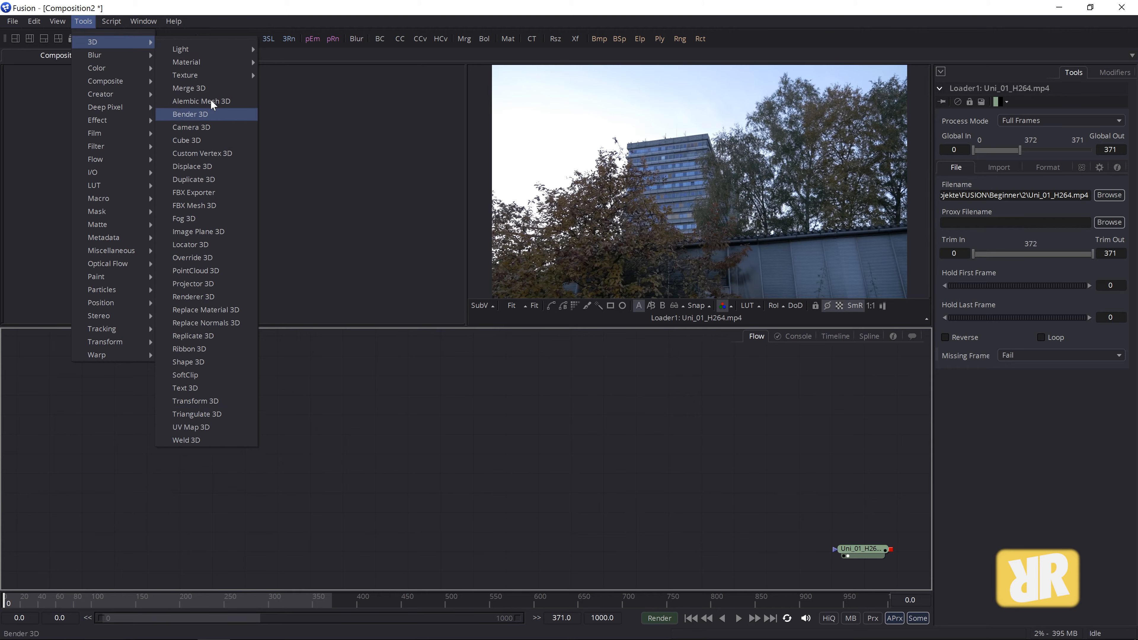
pyautogui.moveTo(135, 289)
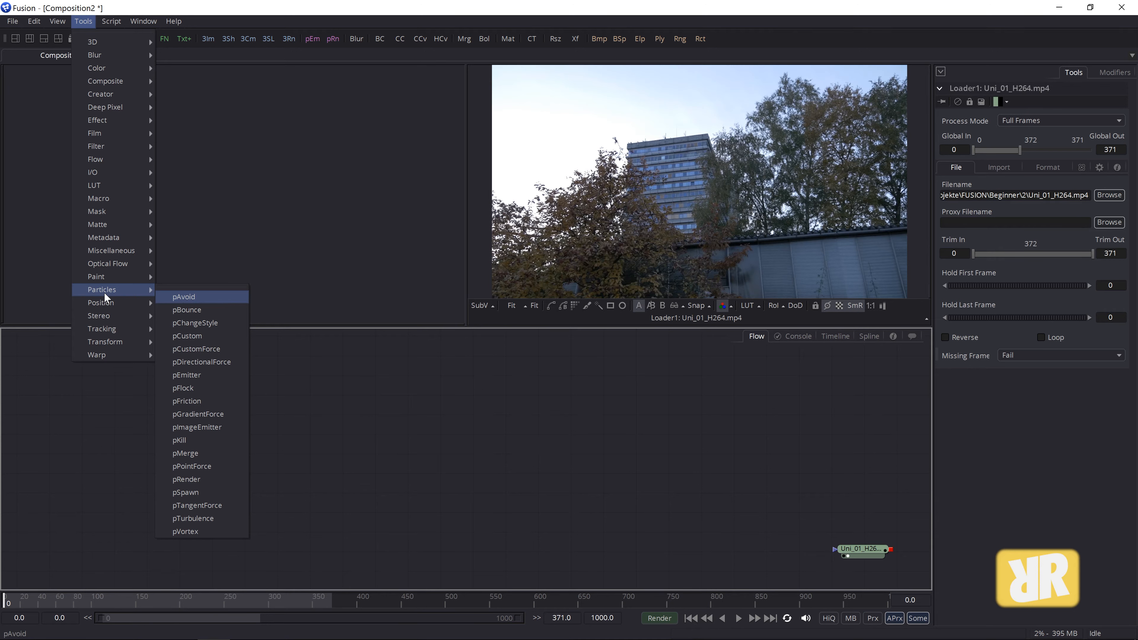
pyautogui.moveTo(90, 42)
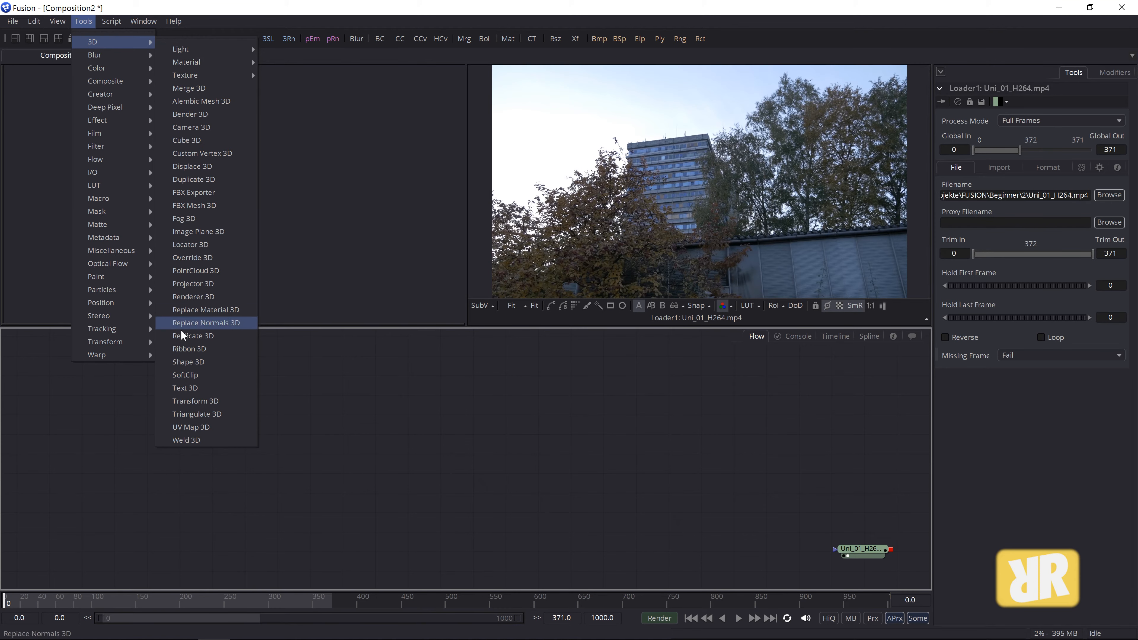
pyautogui.click(186, 362)
# - Reposition the Shape3D1 node and display it in the 3D viewer with key 1
pyautogui.moveTo(268, 424); pyautogui.dragTo(223, 462)
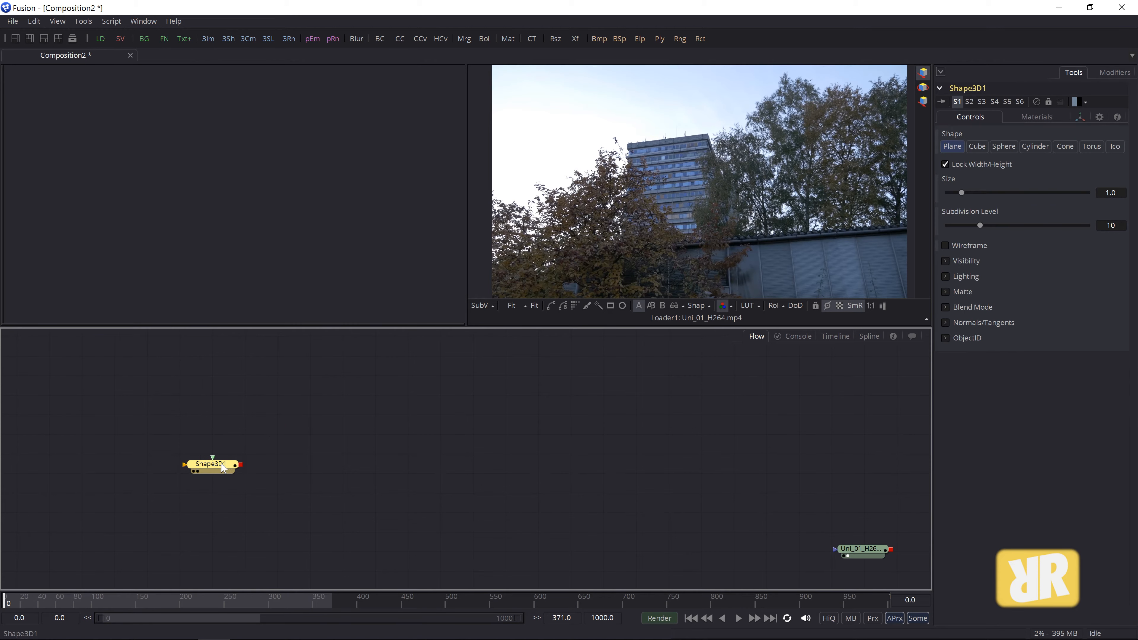
pyautogui.press('1')
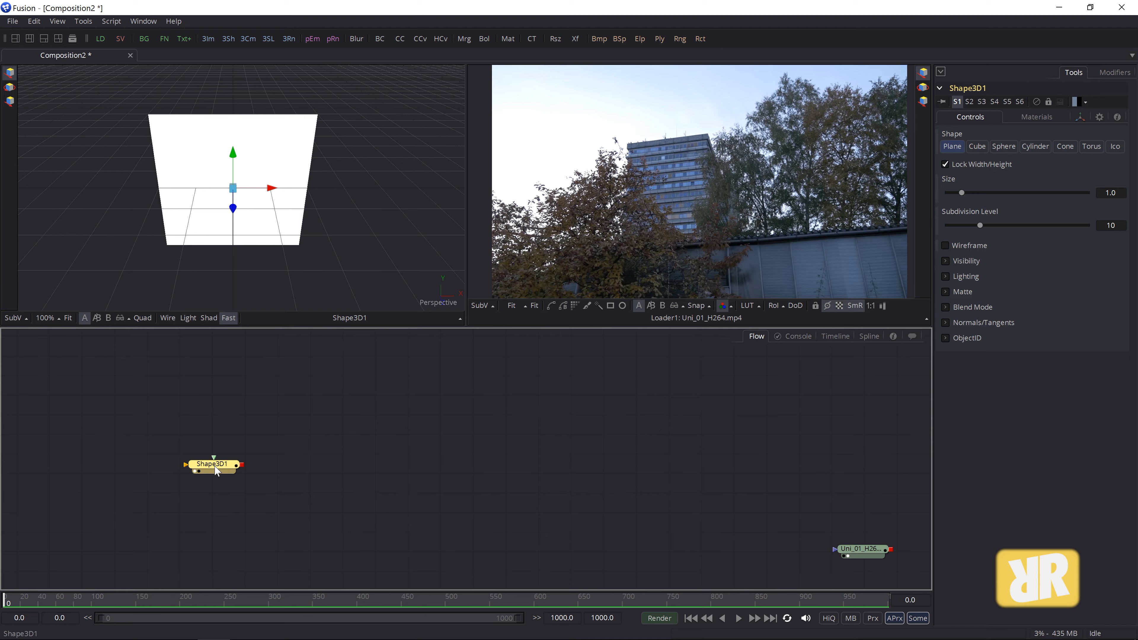
pyautogui.moveTo(218, 467); pyautogui.dragTo(249, 438)
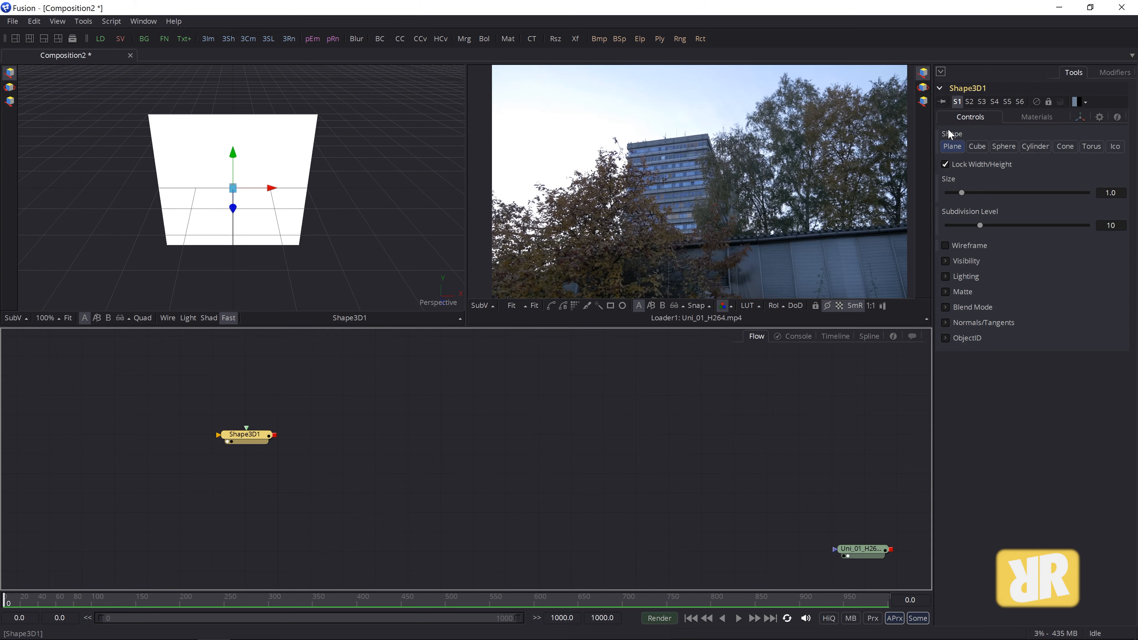
# - Preview the sphere, cylinder, cone, torus and icosahedron shapes, ending on a fitted cube
pyautogui.click(978, 147)
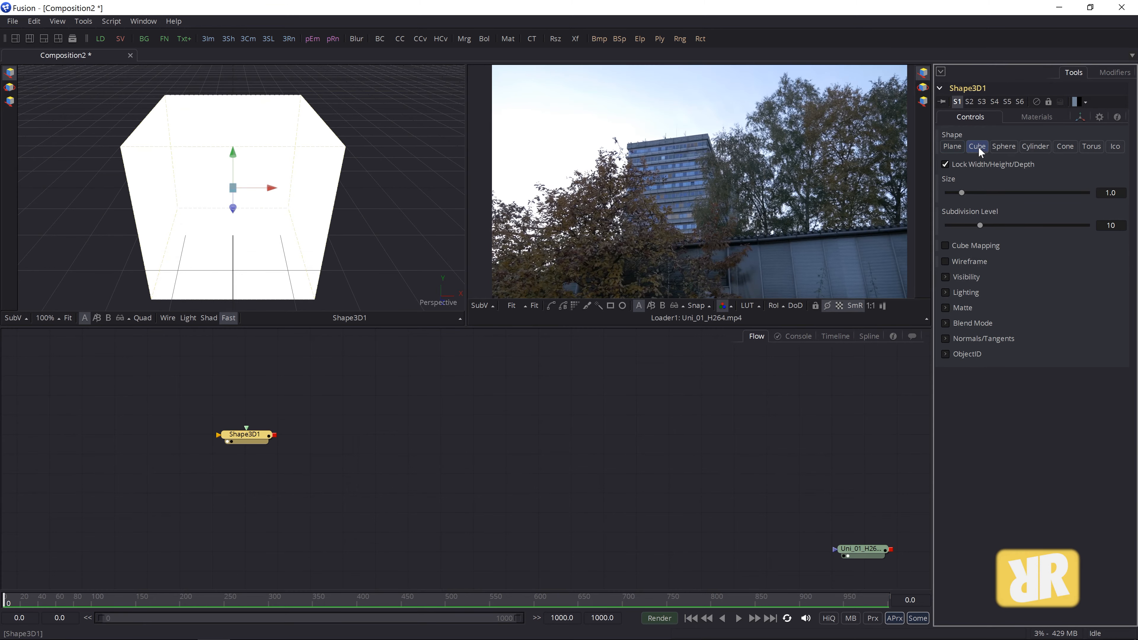
pyautogui.click(1001, 148)
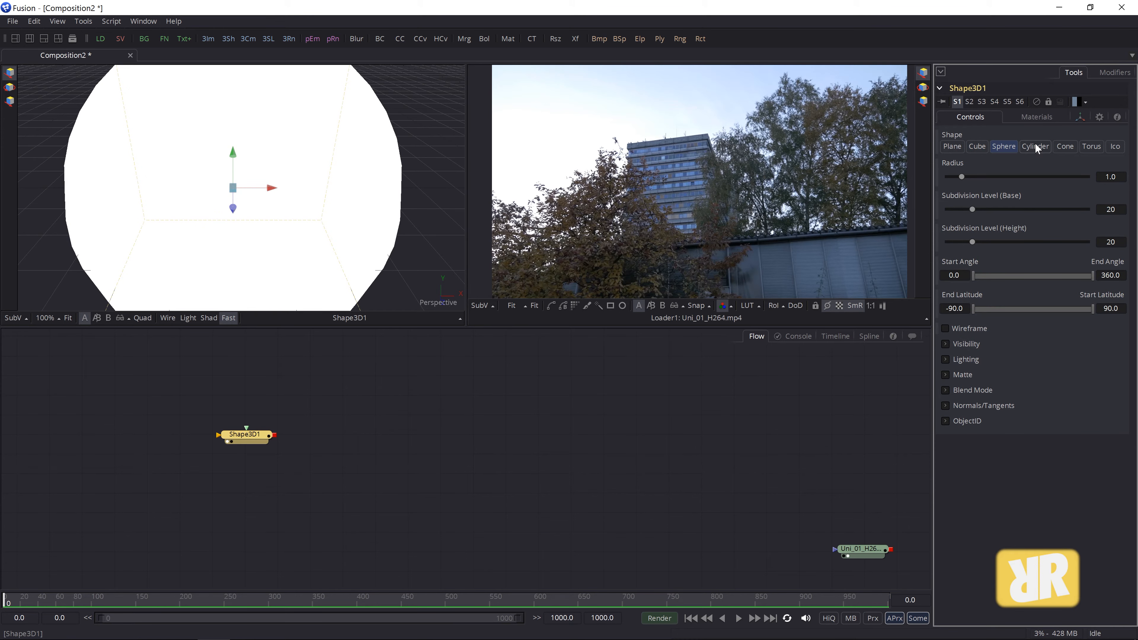
pyautogui.click(69, 318)
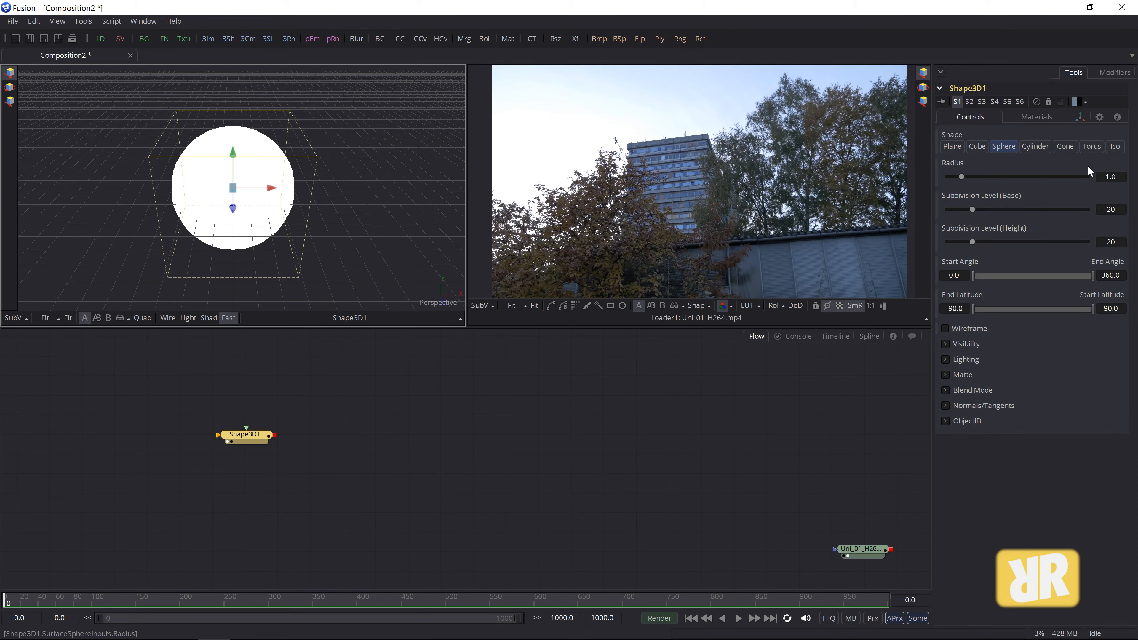
pyautogui.click(1035, 146)
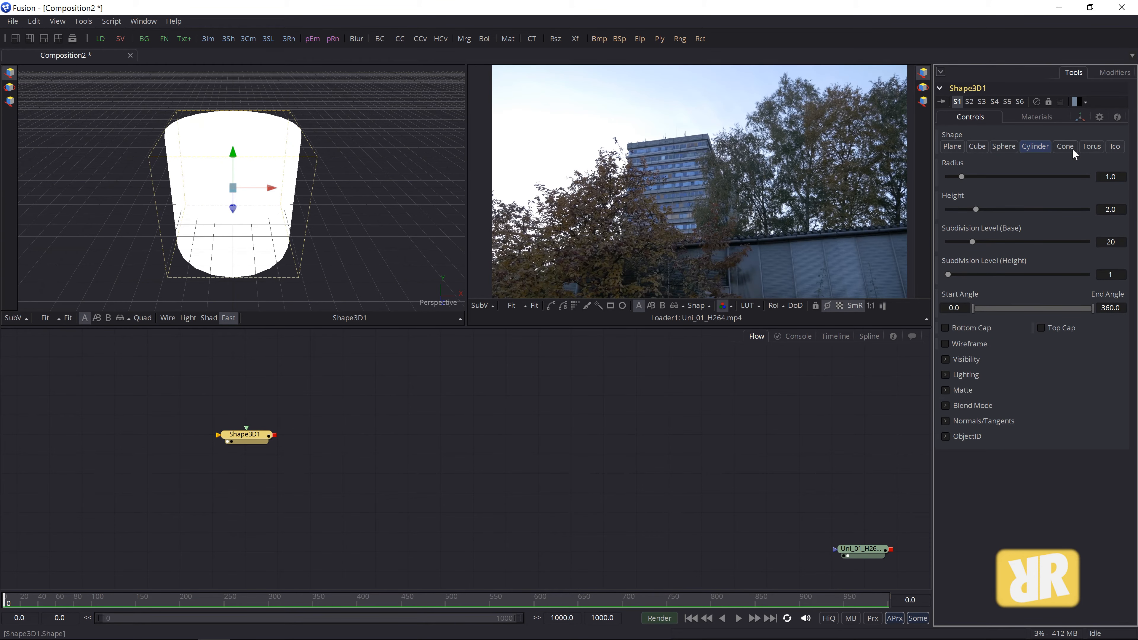
pyautogui.click(1062, 149)
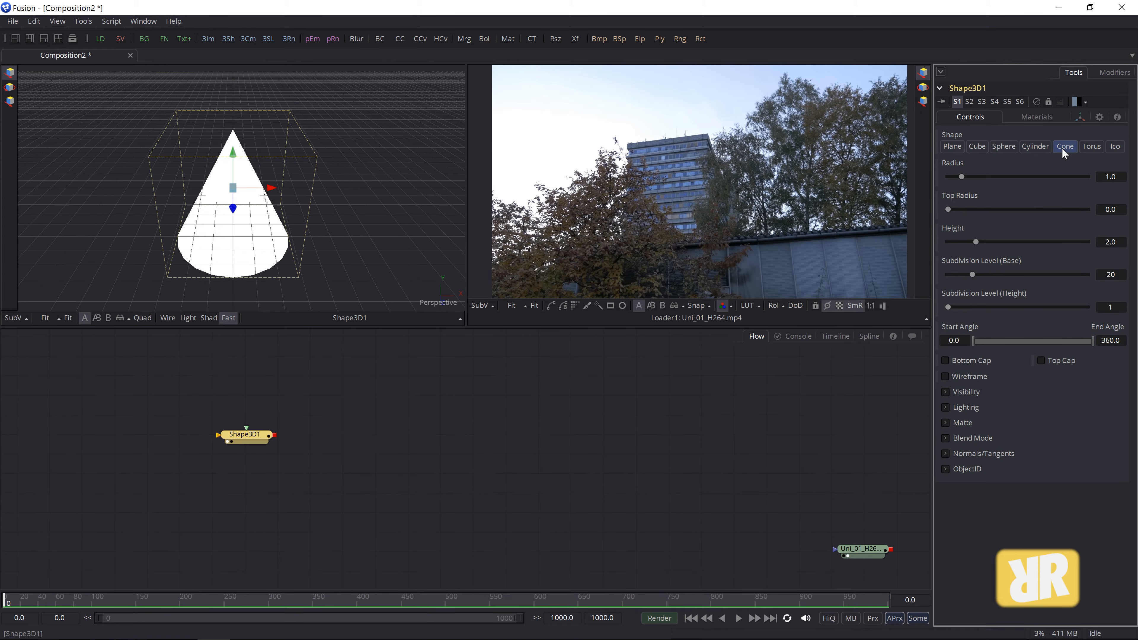
pyautogui.click(1090, 147)
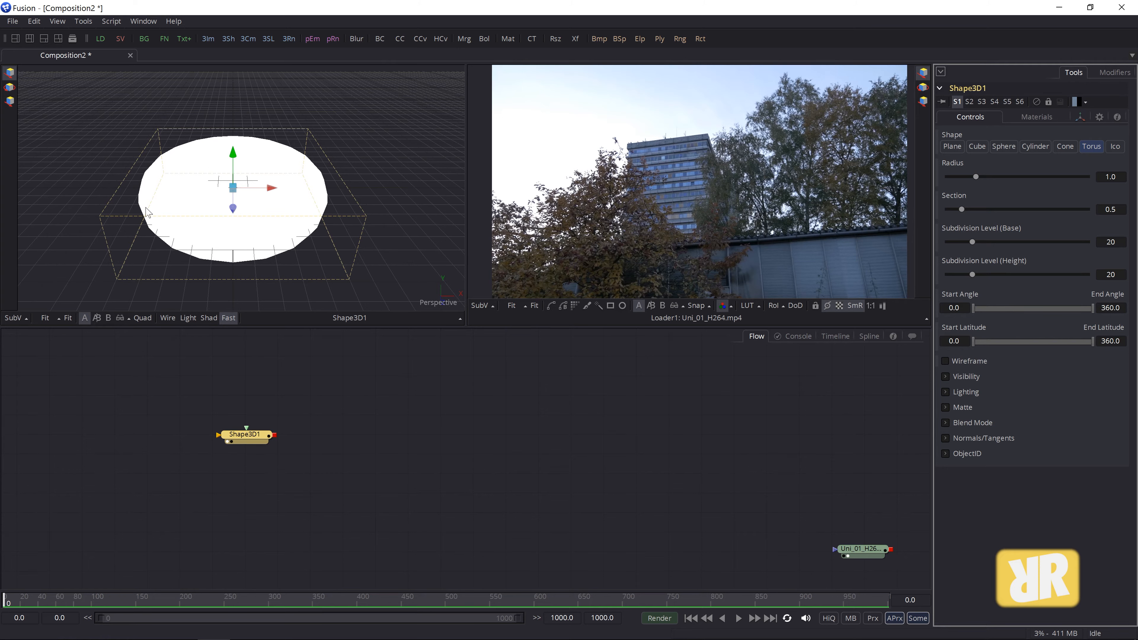
pyautogui.click(1115, 147)
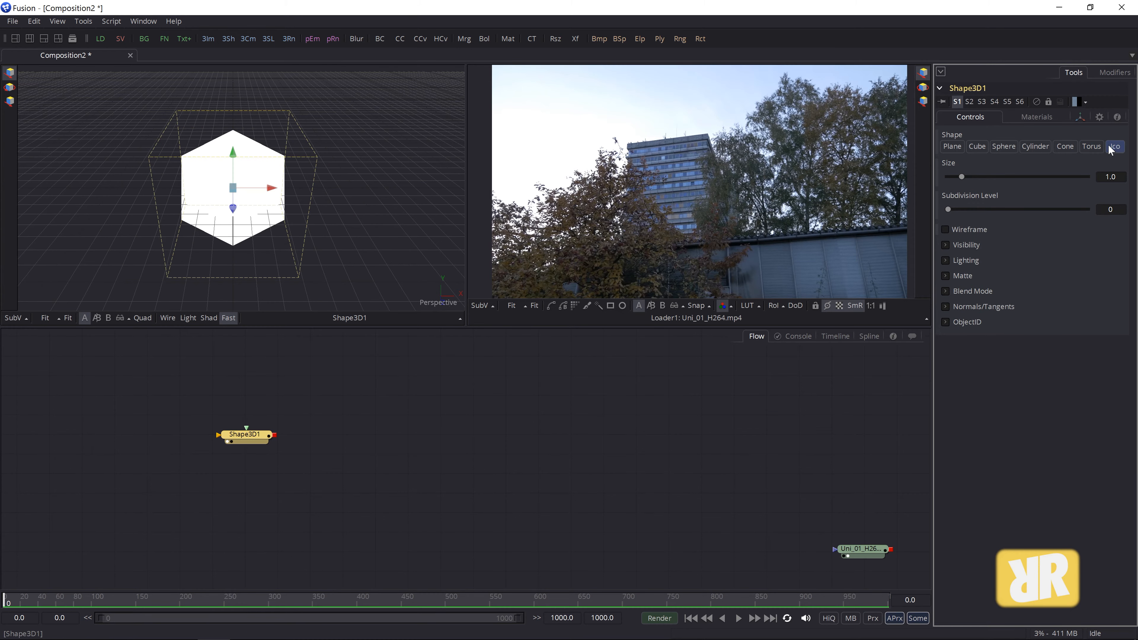
pyautogui.click(981, 146)
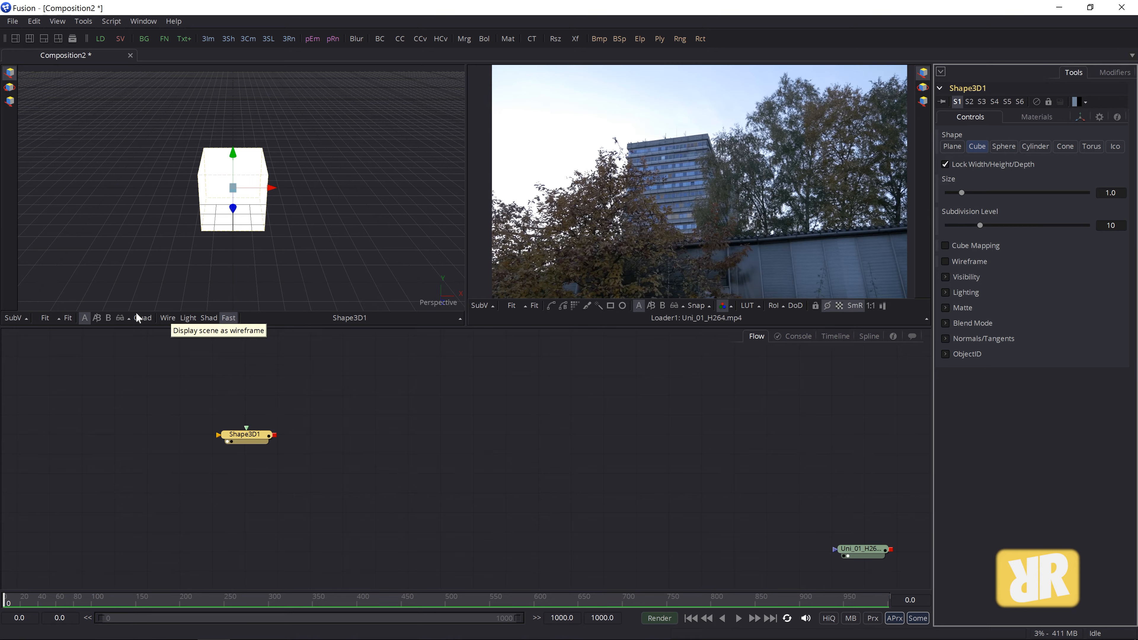
pyautogui.click(69, 318)
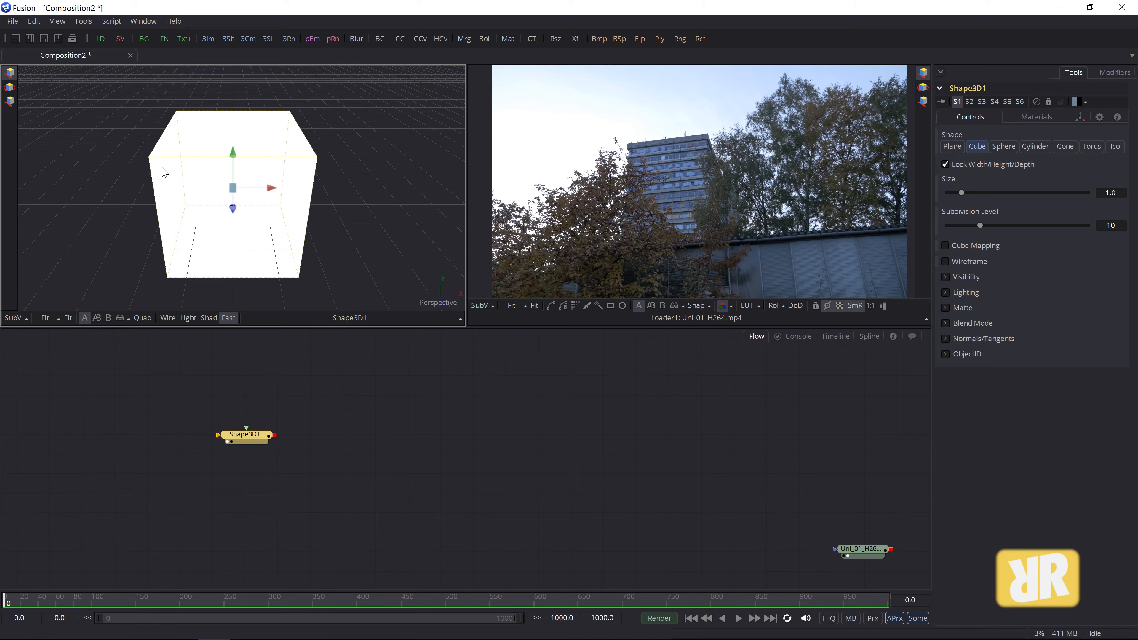
# - Orbit, pan and zoom the 3D view to see the cube from below
pyautogui.moveTo(91, 175); pyautogui.dragTo(111, 148)
pyautogui.moveTo(308, 150); pyautogui.dragTo(299, 158)
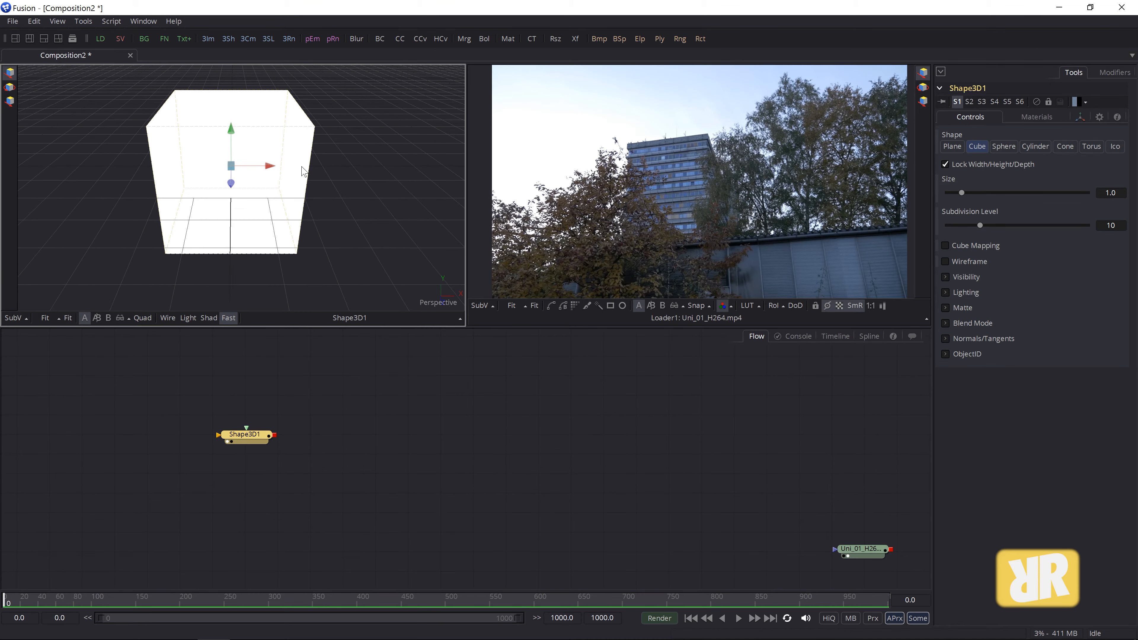
pyautogui.scroll(3, 353, 233)
pyautogui.scroll(-5, 349, 229)
pyautogui.scroll(3, 345, 220)
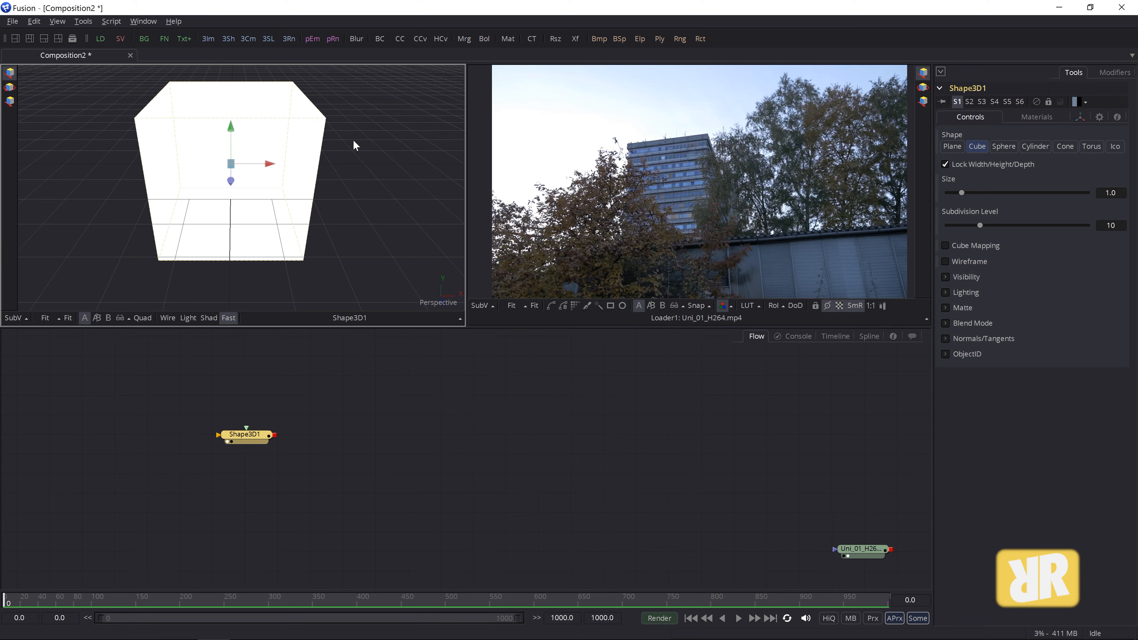
pyautogui.moveTo(377, 146)
pyautogui.mouseDown()
pyautogui.moveTo(371, 166)
pyautogui.moveTo(276, 190)
pyautogui.moveTo(184, 134)
pyautogui.moveTo(177, 52)
pyautogui.moveTo(166, 131)
pyautogui.moveTo(301, 172)
pyautogui.moveTo(385, 95)
pyautogui.moveTo(313, 228)
pyautogui.moveTo(269, 206)
pyautogui.moveTo(339, 141)
pyautogui.moveTo(378, 152)
pyautogui.moveTo(333, 363)
pyautogui.moveTo(358, 178)
pyautogui.moveTo(348, 129)
pyautogui.moveTo(177, 153)
pyautogui.moveTo(76, 132)
pyautogui.moveTo(37, 155)
pyautogui.moveTo(353, 170)
pyautogui.moveTo(360, 119)
pyautogui.moveTo(349, 153)
pyautogui.moveTo(367, 138)
pyautogui.mouseUp()
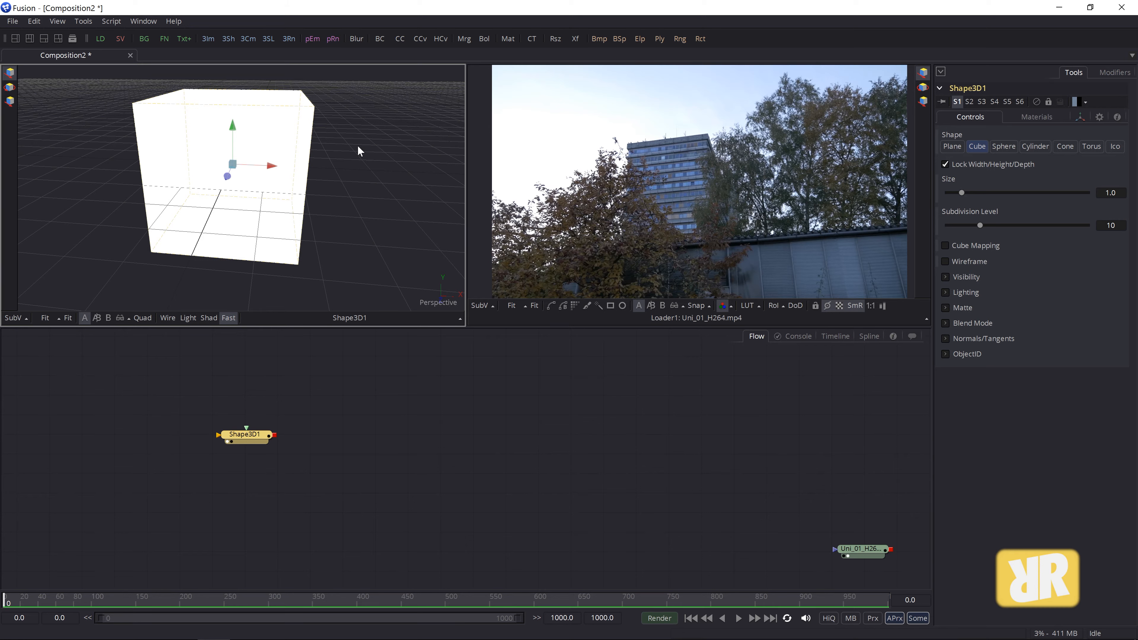
# - Hide the ground grid in the 3D viewer
pyautogui.rightClick(366, 129)
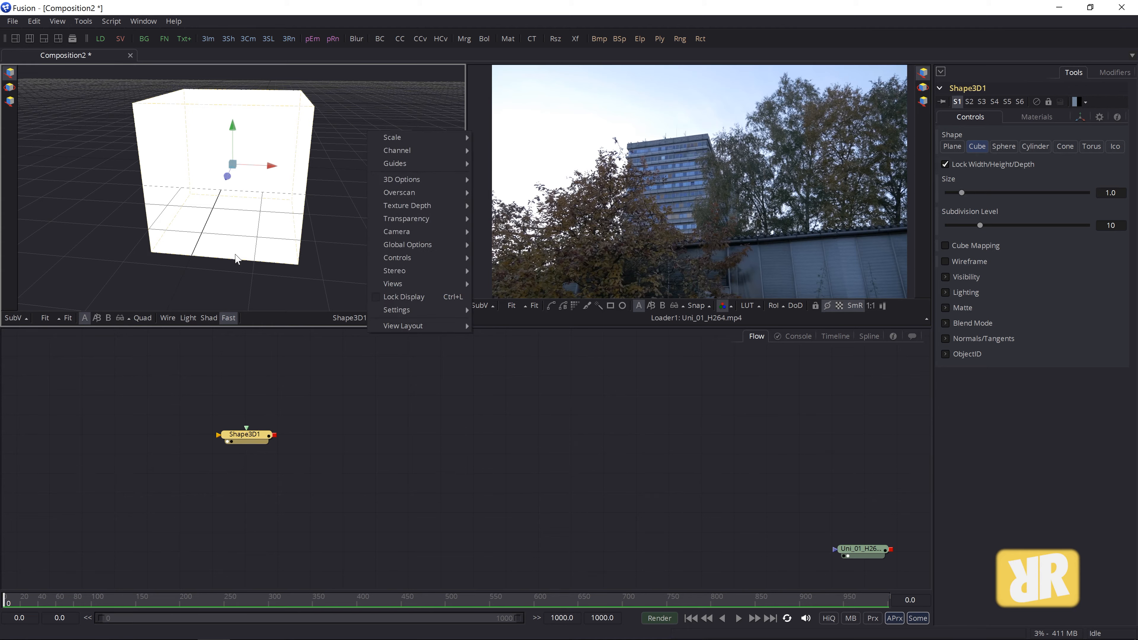
pyautogui.moveTo(421, 178)
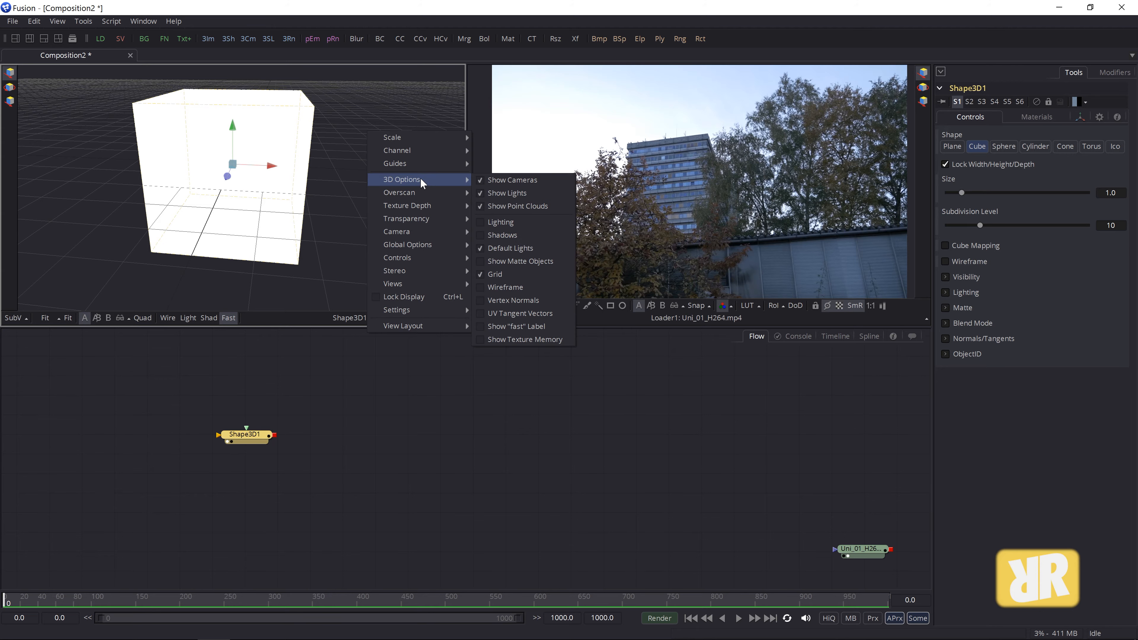
pyautogui.click(508, 274)
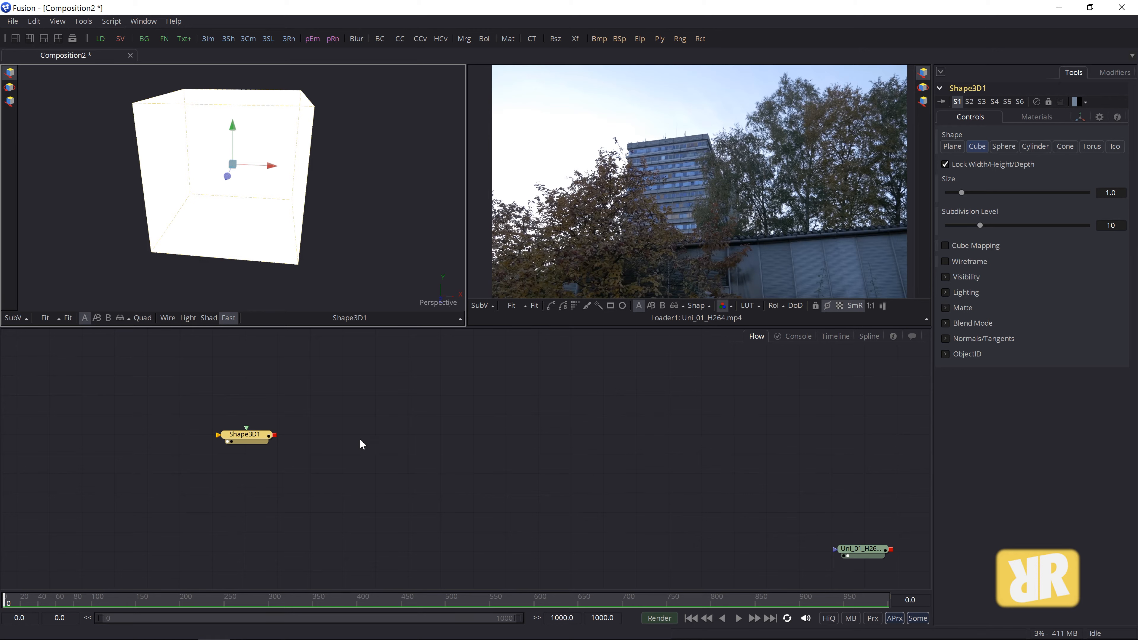
# - Shift Shape3D1 left in the flow, orbit around the cube, and bring up the Tools menu
pyautogui.moveTo(236, 431); pyautogui.dragTo(202, 409)
pyautogui.click(494, 456)
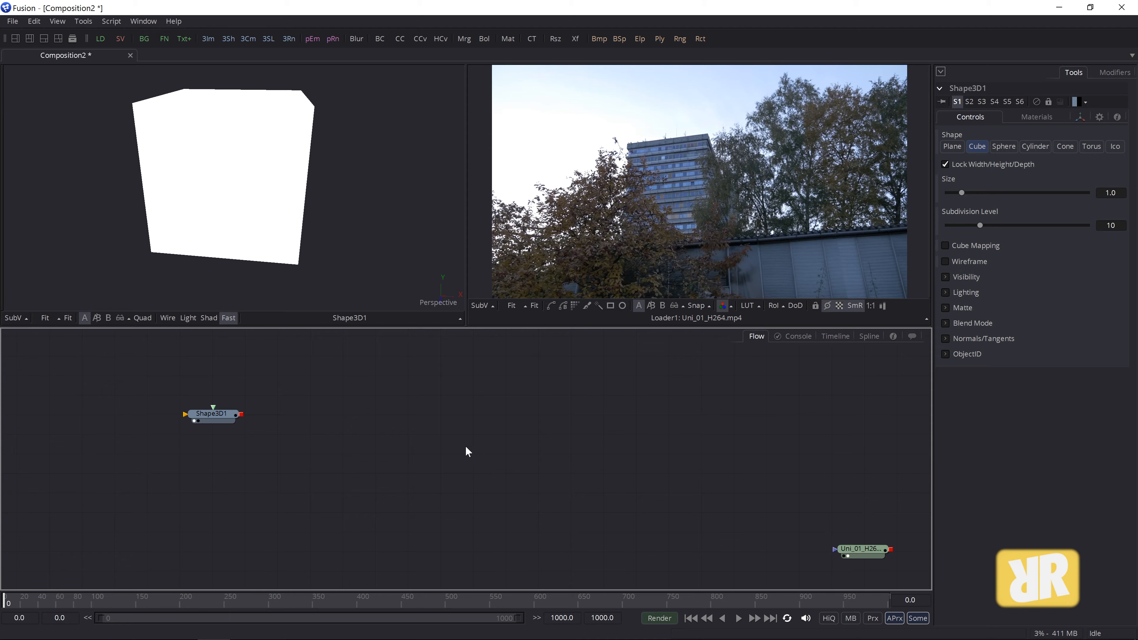
pyautogui.moveTo(385, 147)
pyautogui.mouseDown()
pyautogui.moveTo(360, 190)
pyautogui.moveTo(173, 157)
pyautogui.moveTo(168, 117)
pyautogui.moveTo(323, 153)
pyautogui.moveTo(357, 113)
pyautogui.moveTo(368, 157)
pyautogui.moveTo(369, 135)
pyautogui.mouseUp()
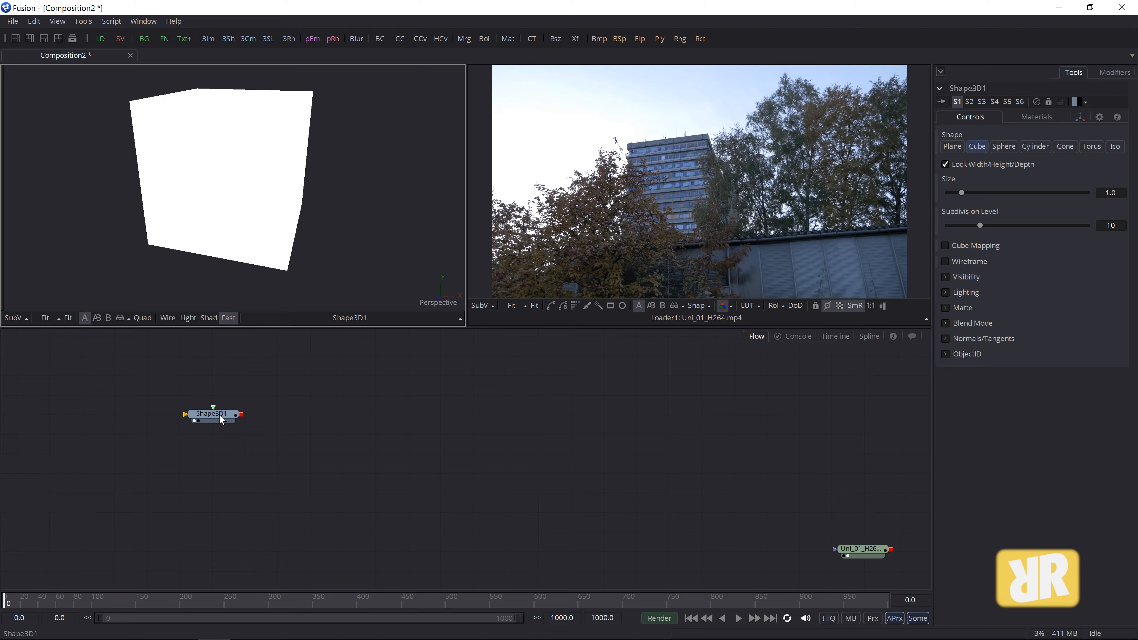
pyautogui.click(83, 21)
# - Dismiss the Tools menu, enable viewer lighting, and orbit to show the cube's top and sides
pyautogui.moveTo(90, 41)
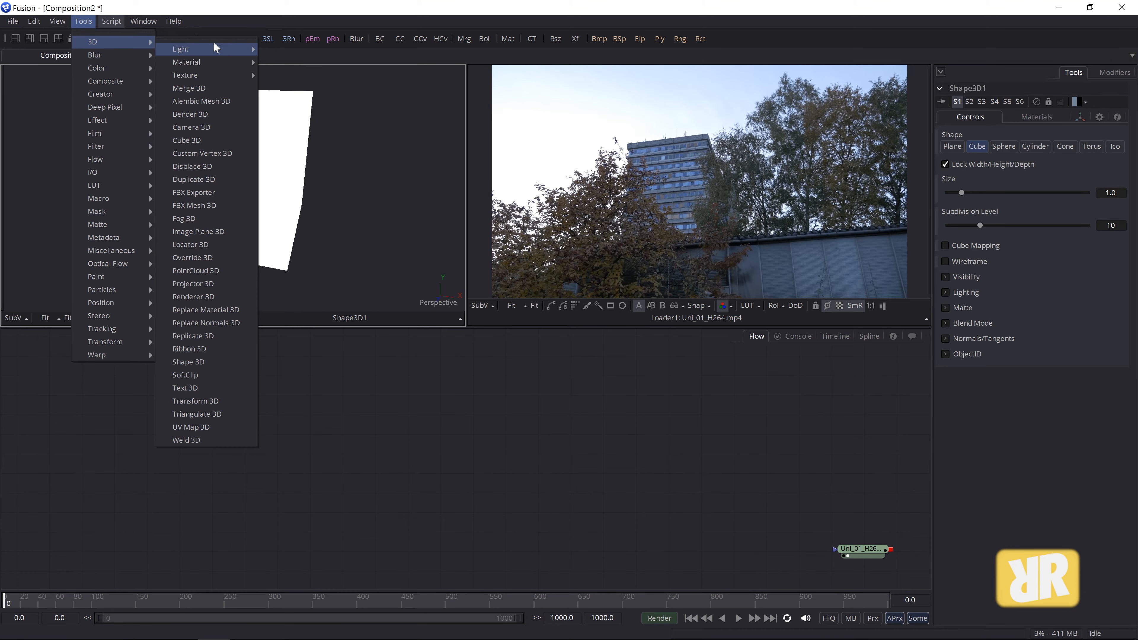
pyautogui.moveTo(214, 47)
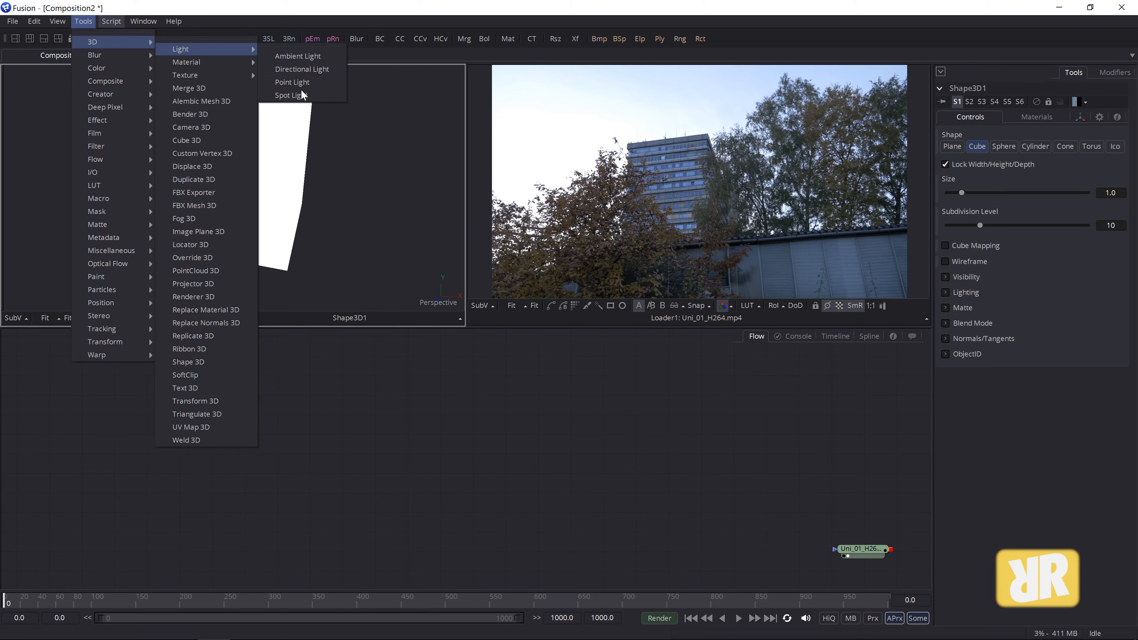
pyautogui.click(530, 11)
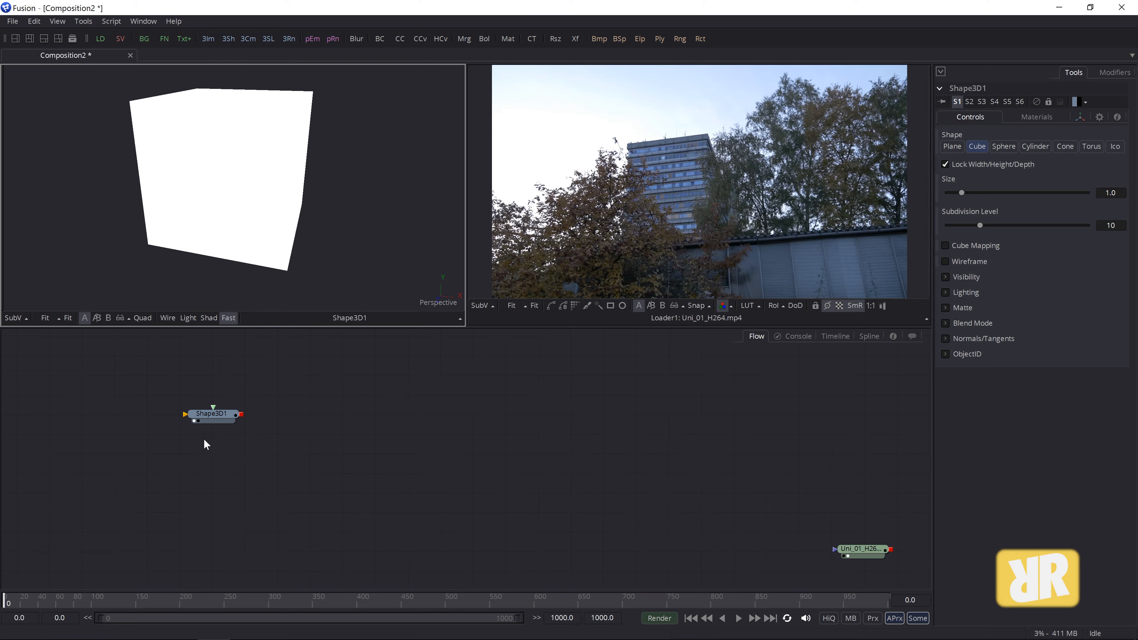
pyautogui.click(188, 319)
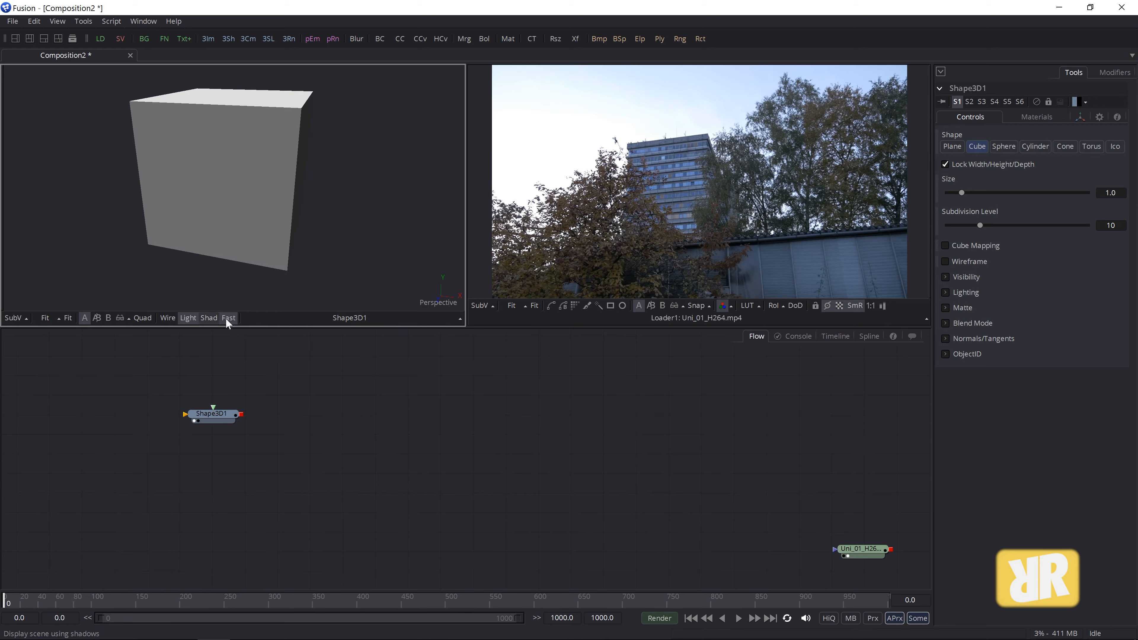
pyautogui.moveTo(310, 216)
pyautogui.mouseDown()
pyautogui.moveTo(239, 199)
pyautogui.moveTo(268, 224)
pyautogui.moveTo(294, 204)
pyautogui.moveTo(309, 216)
pyautogui.moveTo(304, 203)
pyautogui.mouseUp()
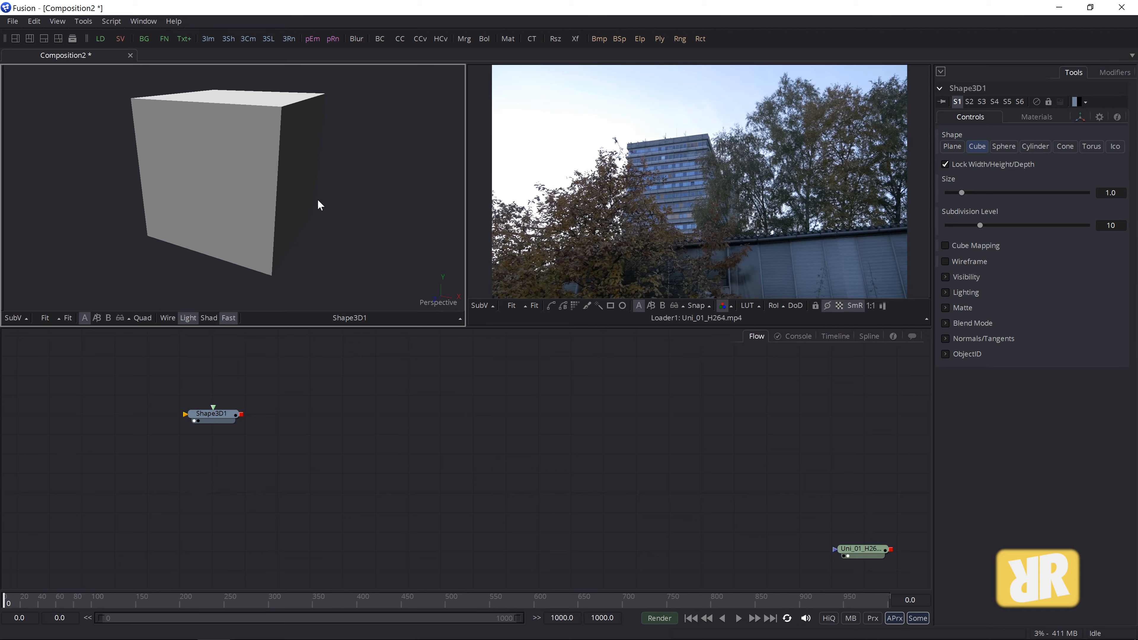
# - Turn the 3D viewer's grid floor back on and move Shape3D1 lower in the flow
pyautogui.rightClick(355, 134)
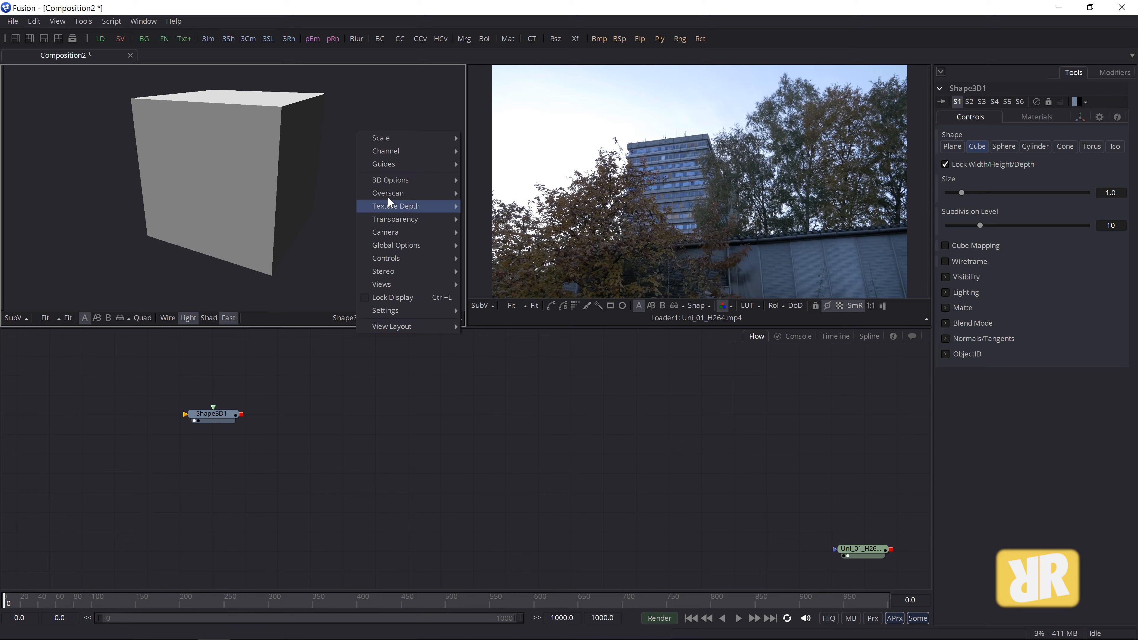
pyautogui.moveTo(384, 180)
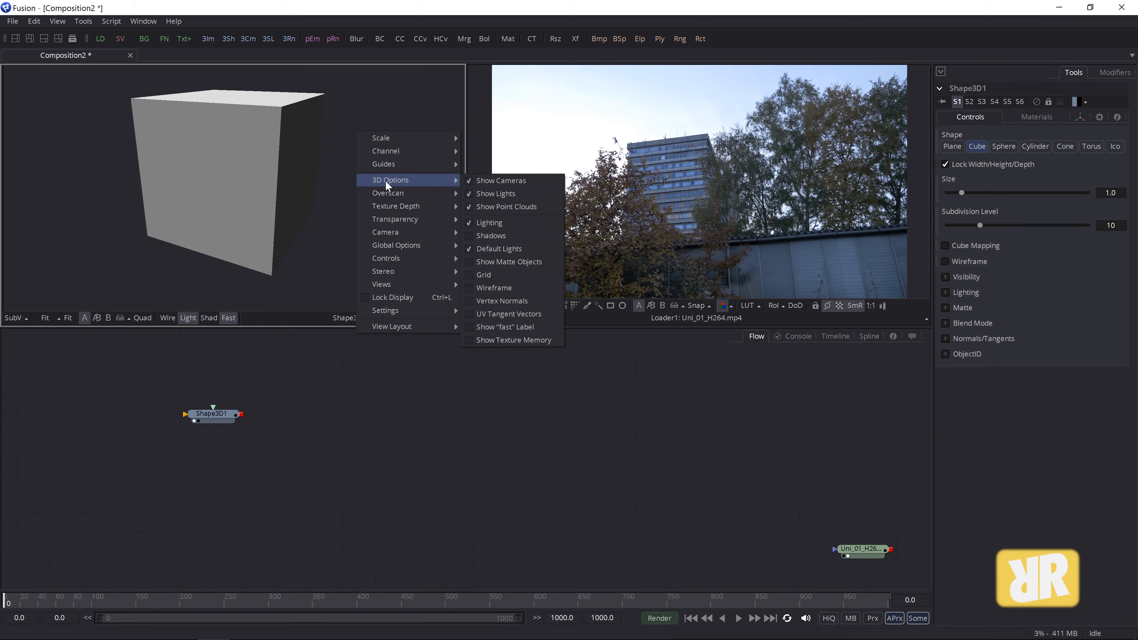
pyautogui.click(494, 273)
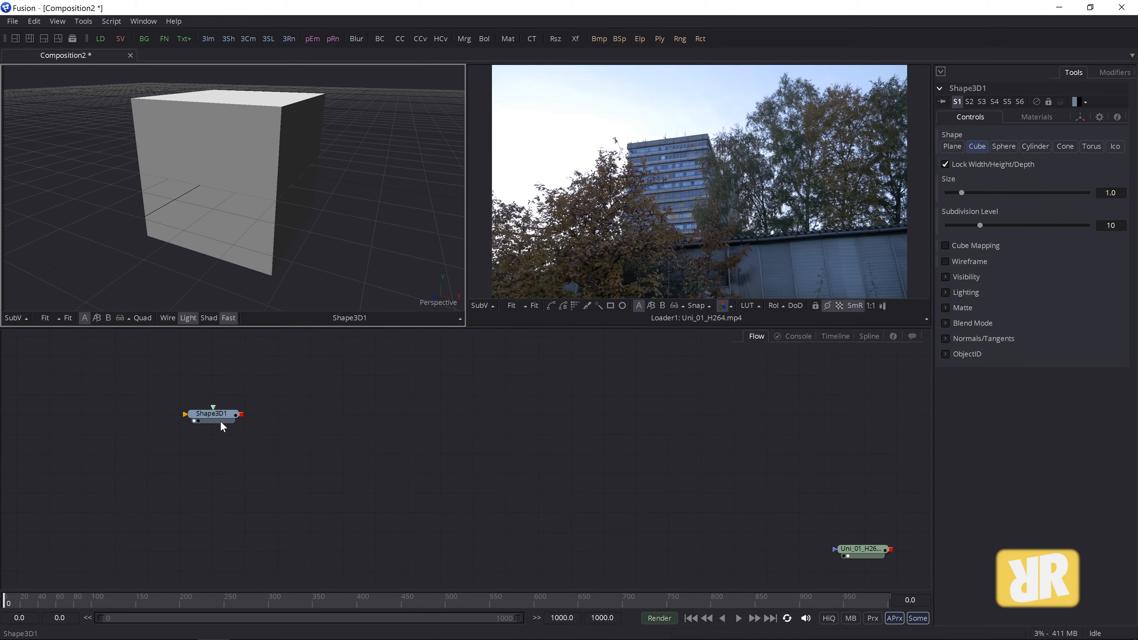
pyautogui.moveTo(224, 413); pyautogui.dragTo(247, 438)
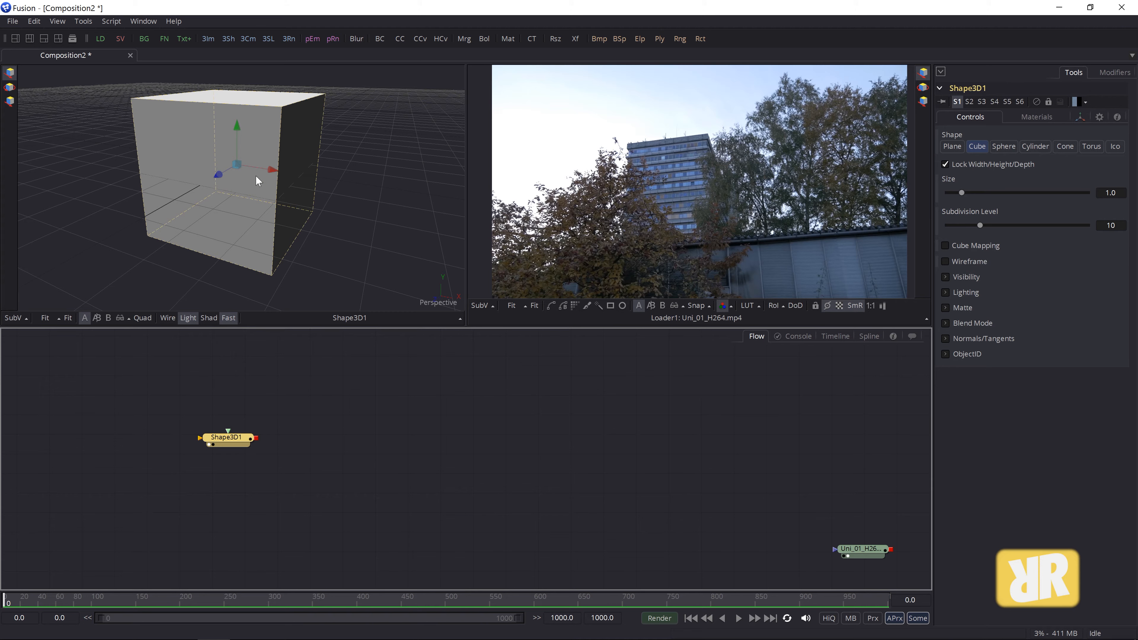
# - Compare the Light and Wire display toggles, then switch the 3D viewer to Quad layout
pyautogui.click(193, 316)
pyautogui.click(193, 316)
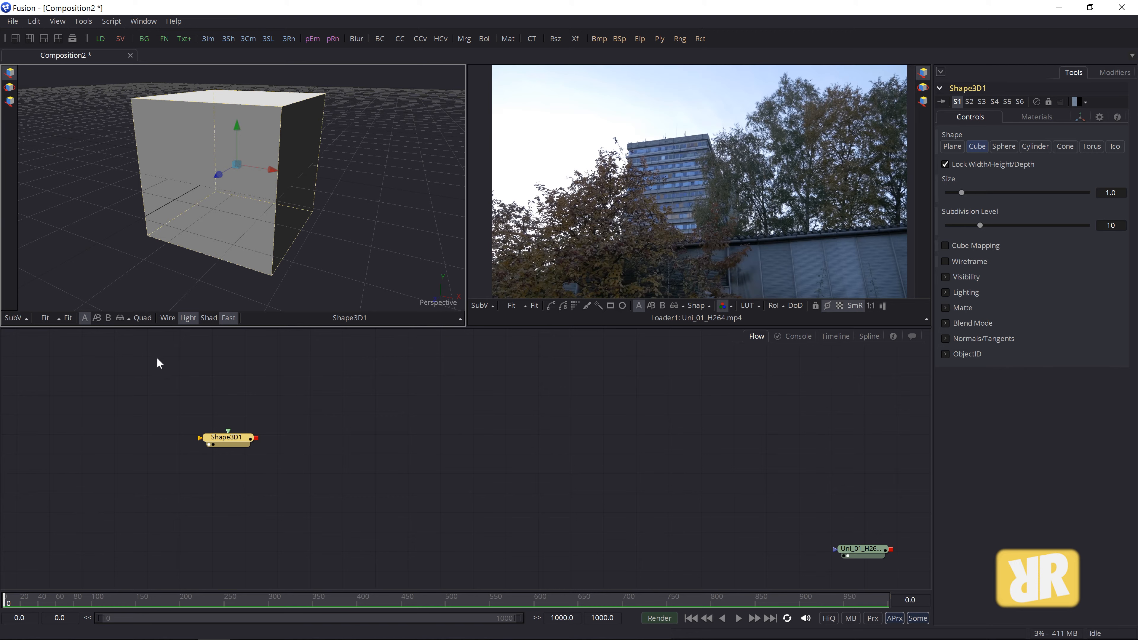
pyautogui.click(167, 317)
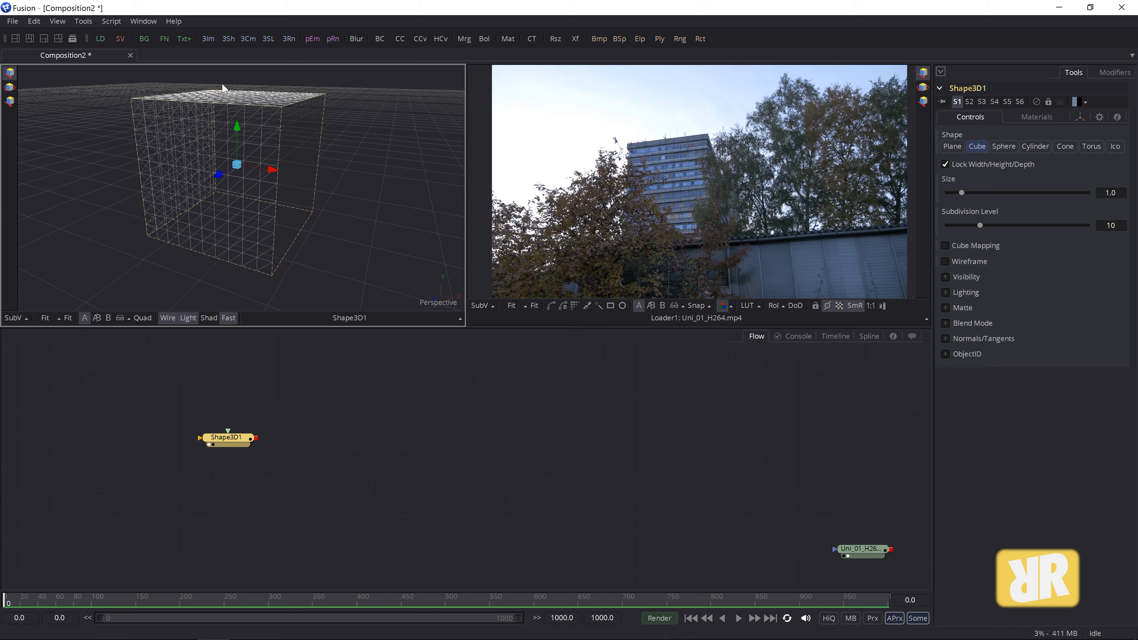
pyautogui.click(166, 318)
pyautogui.click(167, 316)
pyautogui.click(167, 316)
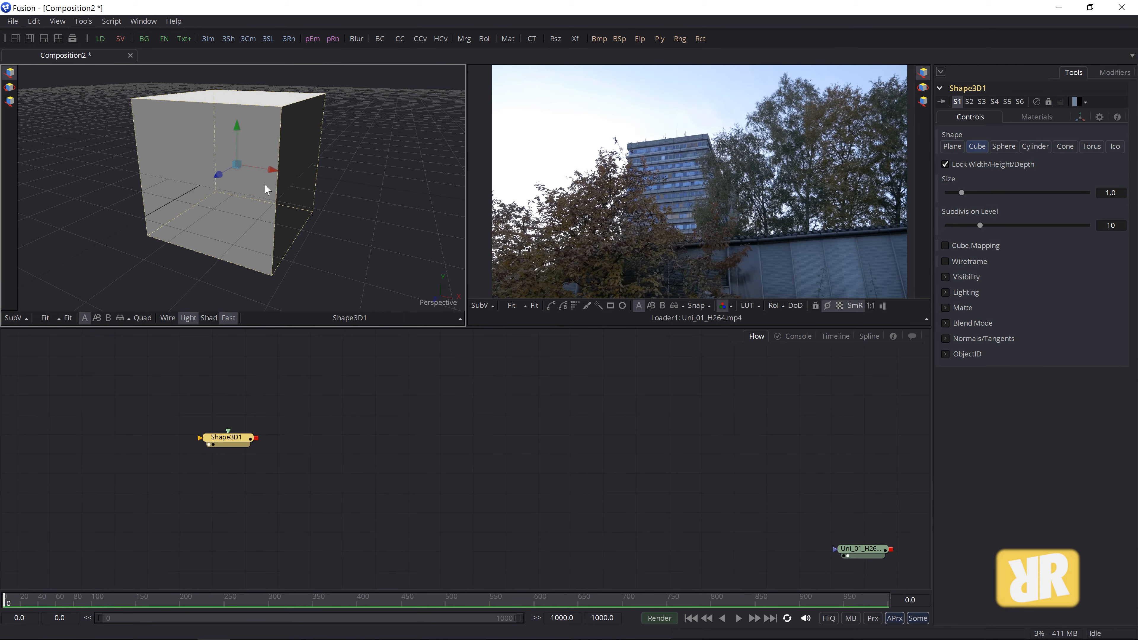
pyautogui.click(142, 317)
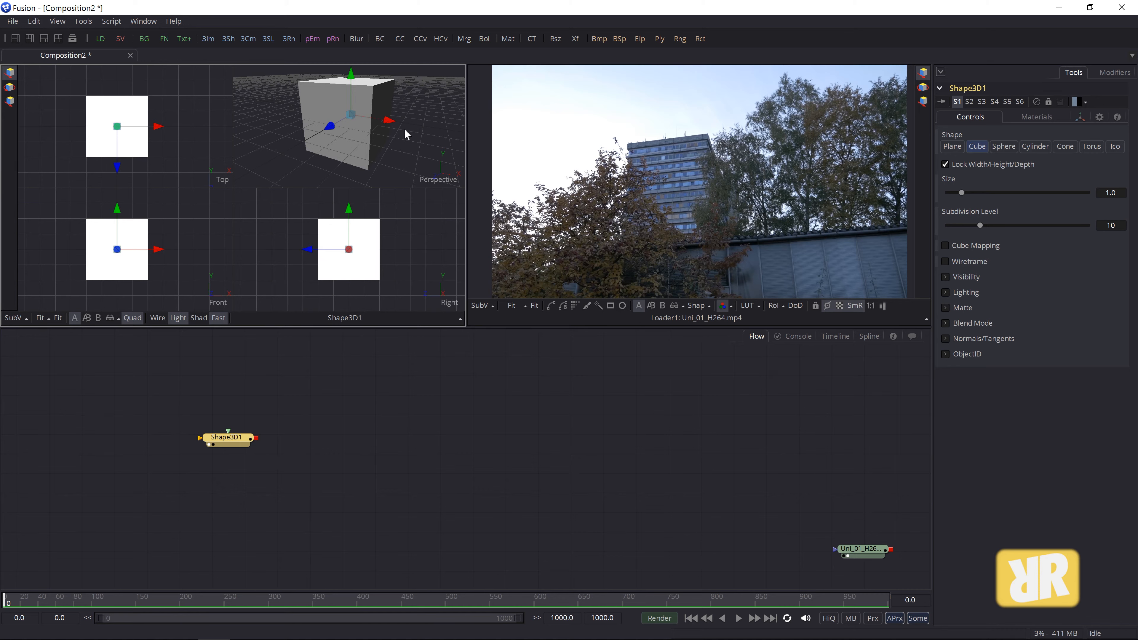
# - Drag the cube's X and Z handles across the Top, Front, Right and Perspective views
pyautogui.moveTo(396, 122); pyautogui.dragTo(331, 135)
pyautogui.moveTo(176, 255)
pyautogui.mouseDown()
pyautogui.moveTo(196, 255)
pyautogui.moveTo(182, 255)
pyautogui.mouseUp()
pyautogui.moveTo(319, 250); pyautogui.dragTo(291, 260)
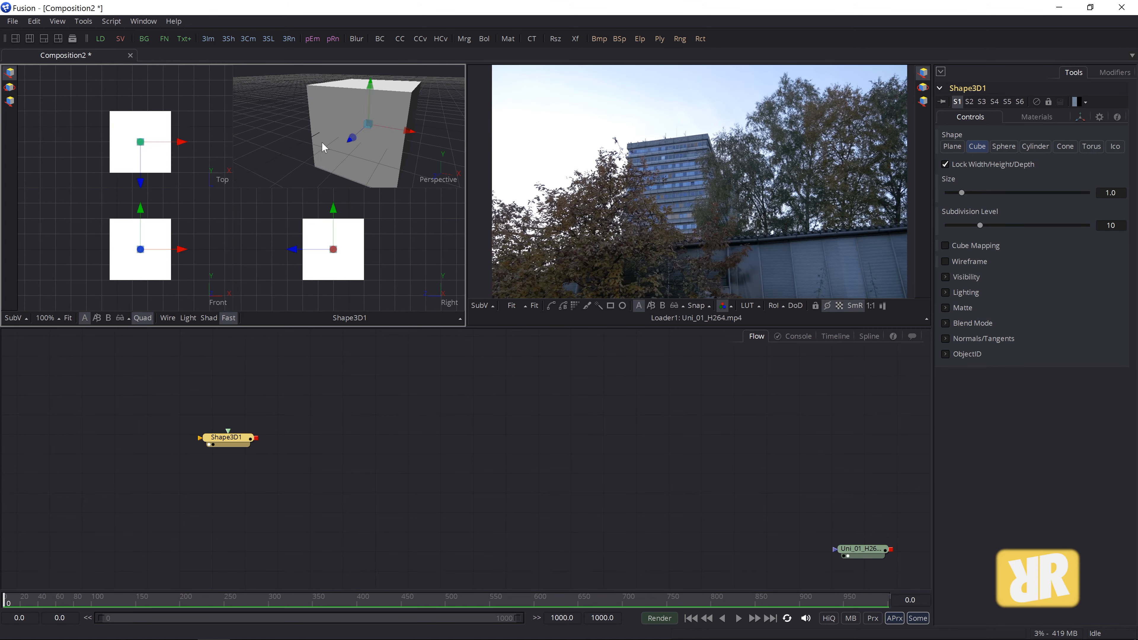
pyautogui.moveTo(180, 142); pyautogui.dragTo(124, 121)
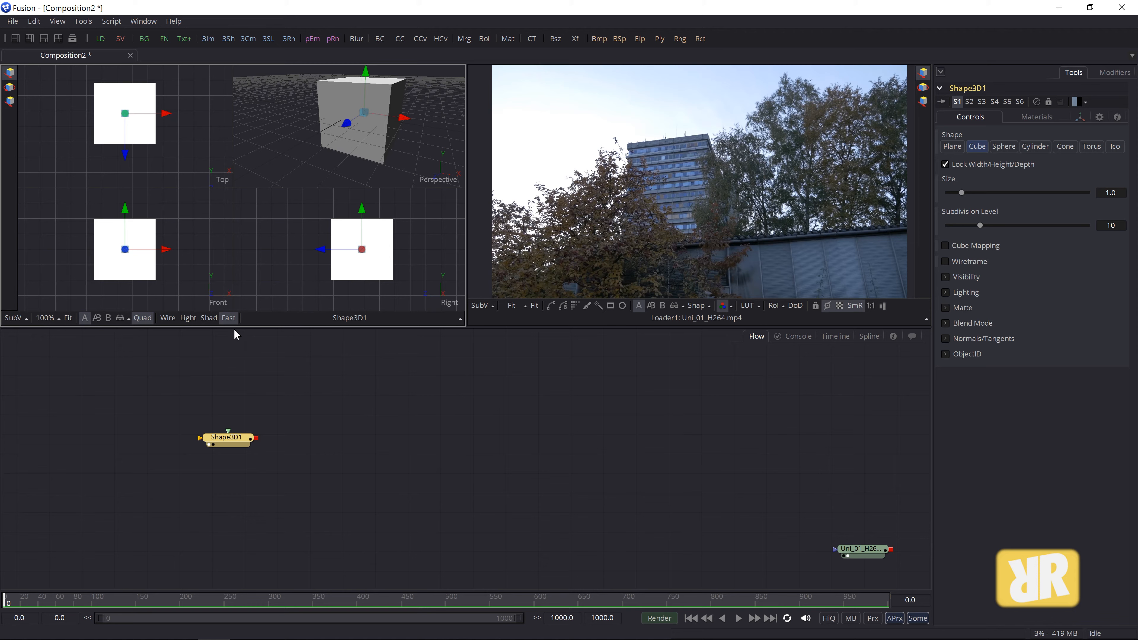
pyautogui.moveTo(366, 252); pyautogui.dragTo(353, 252)
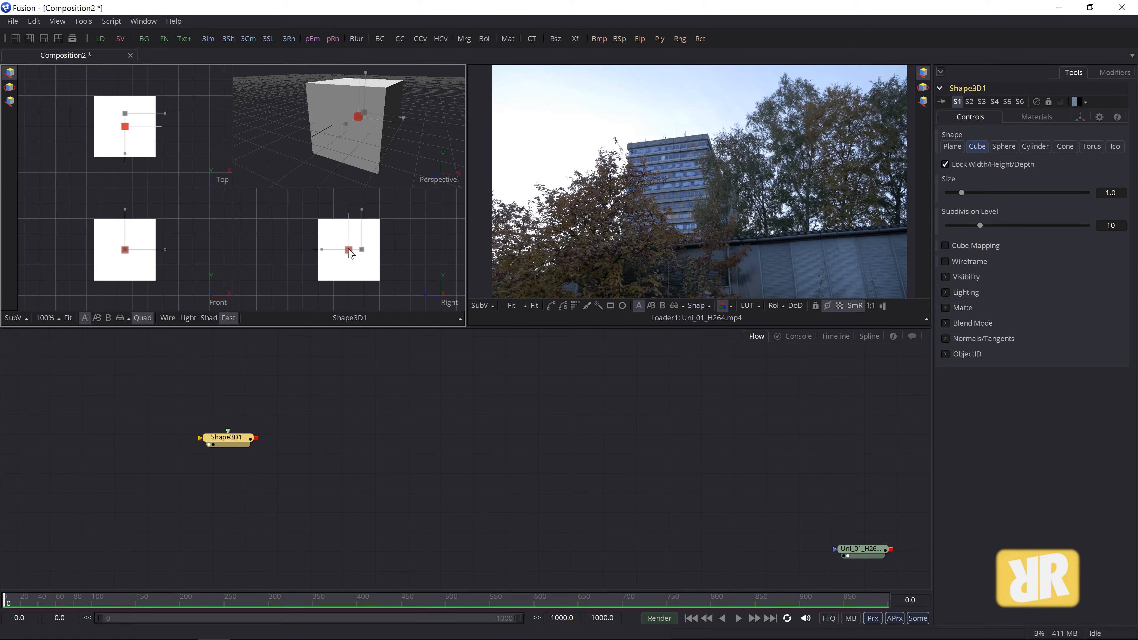
# - Return to a single fitted Perspective view and raise the cube along Y, nudging it on Z and X
pyautogui.click(142, 317)
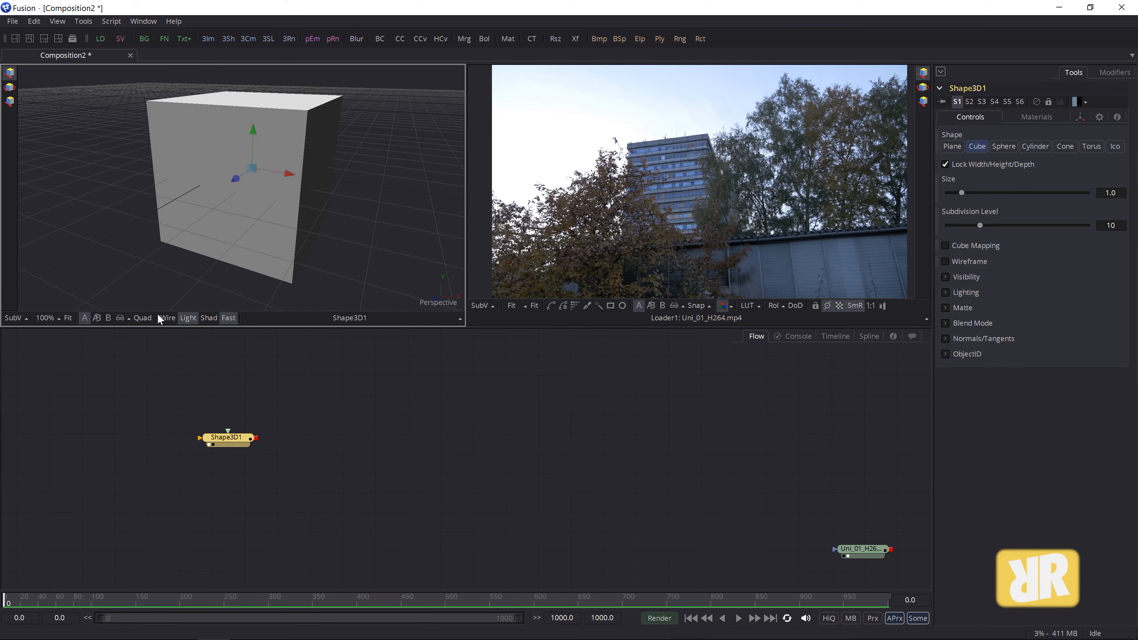
pyautogui.click(68, 318)
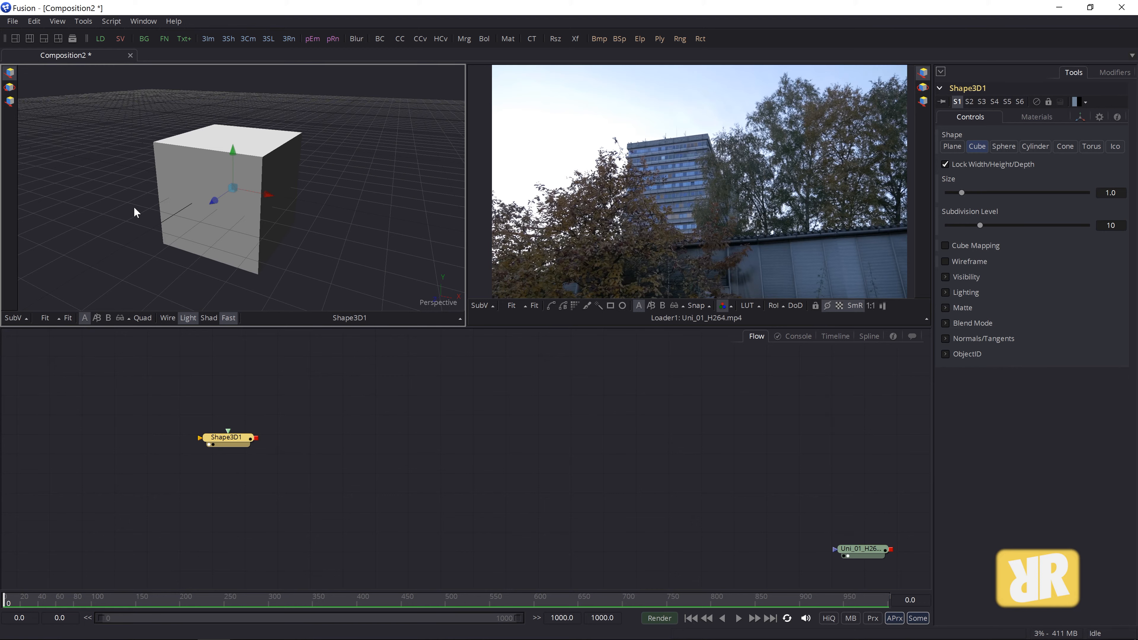
pyautogui.moveTo(212, 204); pyautogui.dragTo(233, 190)
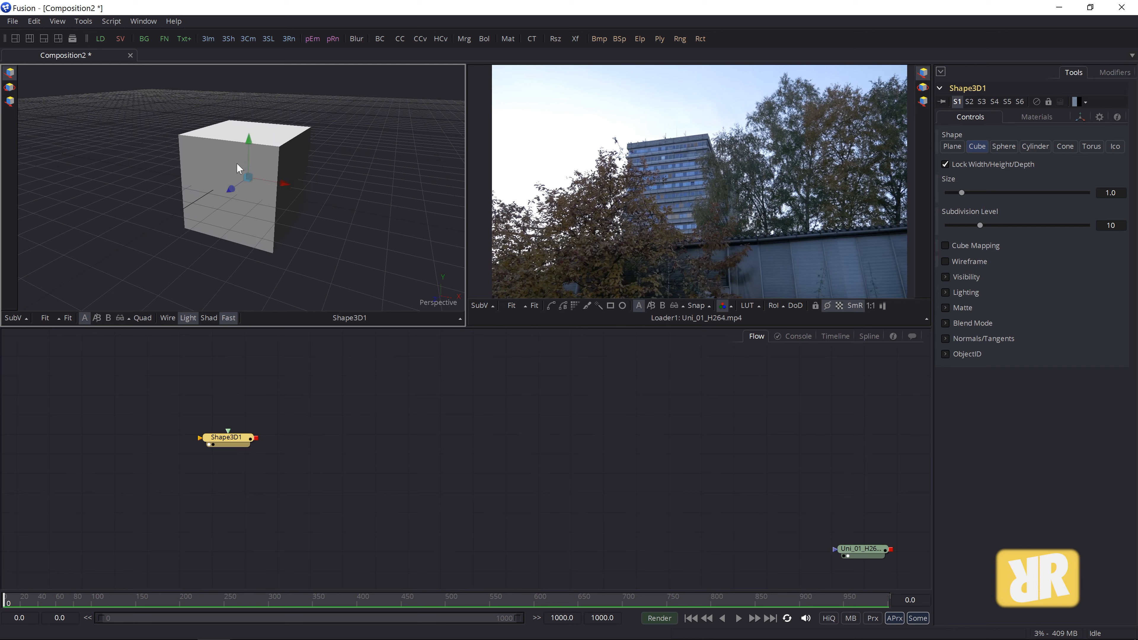
pyautogui.moveTo(250, 135); pyautogui.dragTo(249, 132)
pyautogui.moveTo(285, 174); pyautogui.dragTo(287, 175)
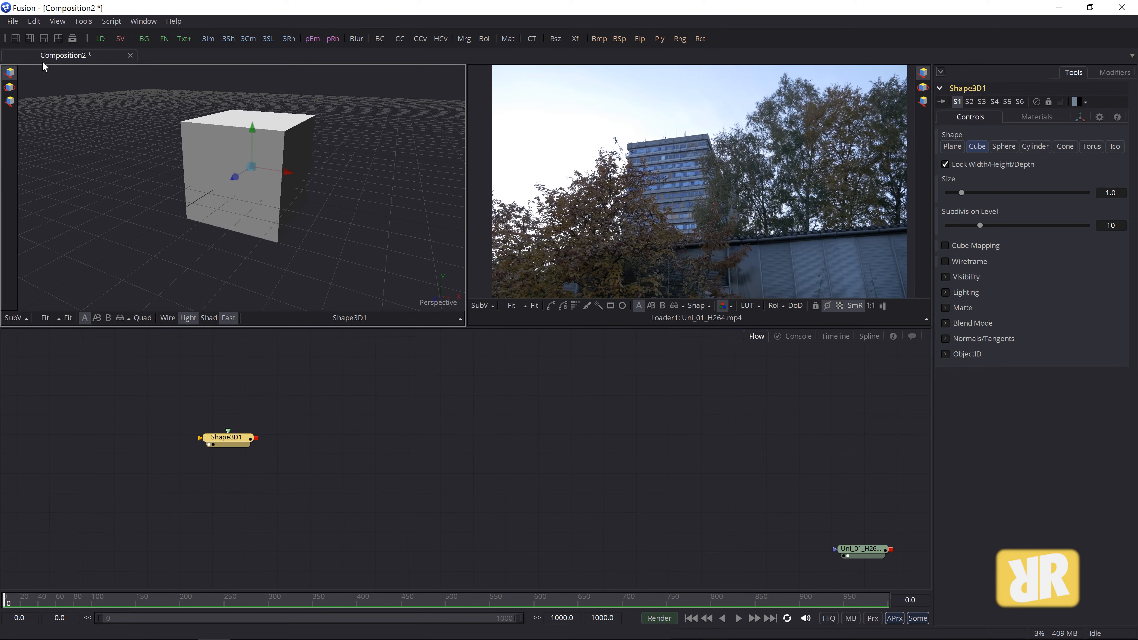
# - Tilt the cube with the Rotate gizmo, then enlarge it with the Scale tool
pyautogui.click(11, 87)
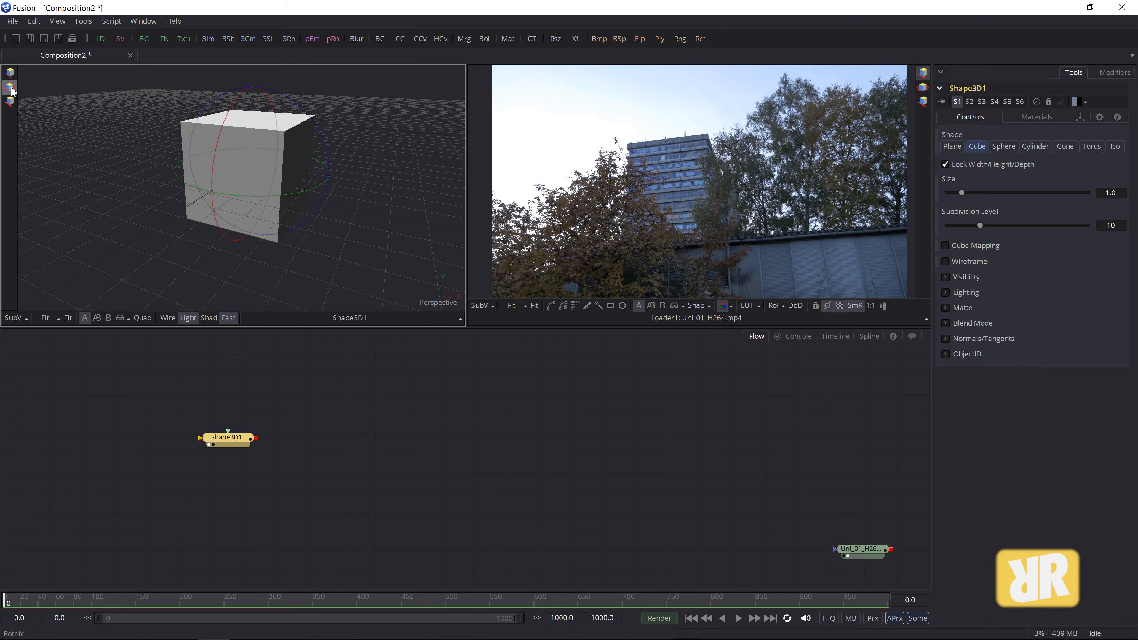
pyautogui.moveTo(329, 173); pyautogui.dragTo(261, 111)
pyautogui.moveTo(193, 182); pyautogui.dragTo(0, 125)
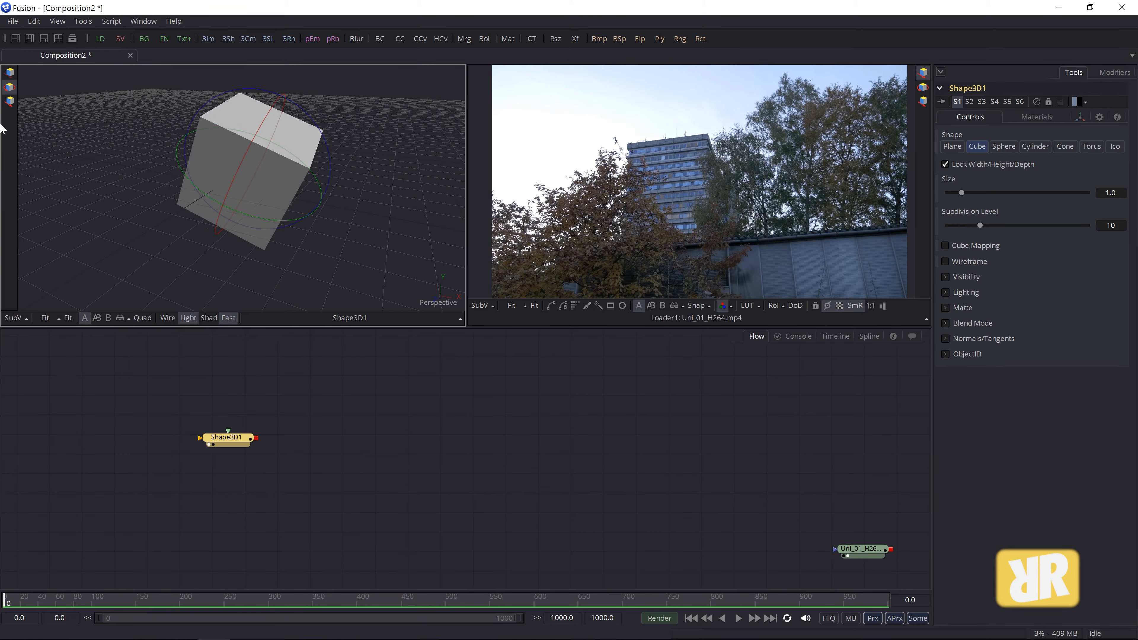
pyautogui.click(10, 101)
pyautogui.moveTo(256, 169)
pyautogui.mouseDown()
pyautogui.moveTo(264, 210)
pyautogui.moveTo(242, 147)
pyautogui.moveTo(251, 171)
pyautogui.mouseUp()
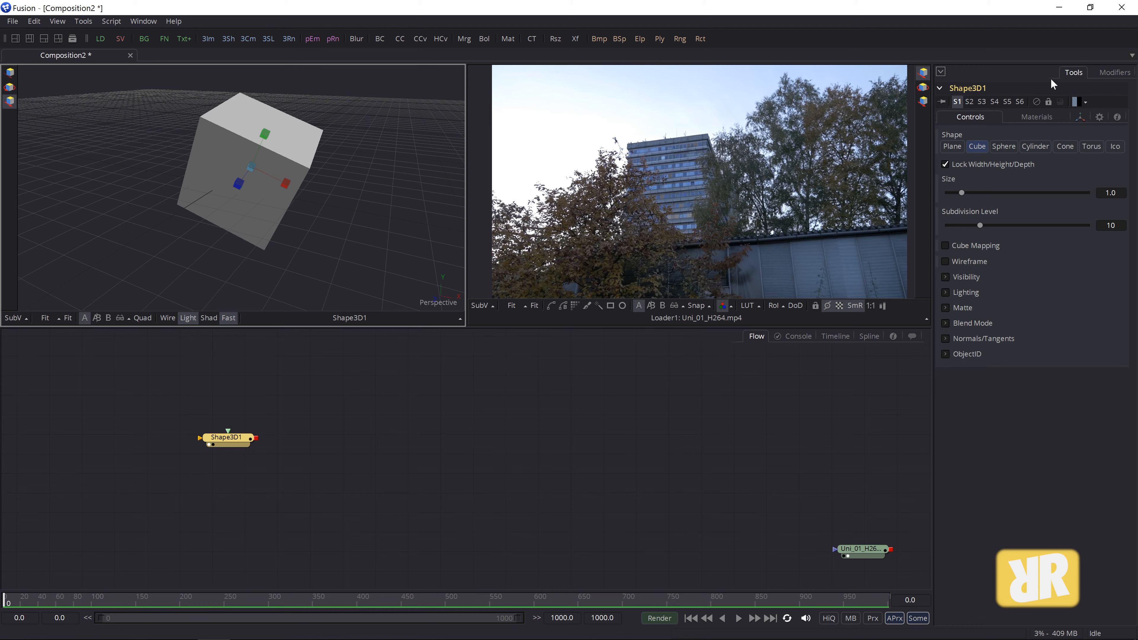
# - Set the cube's X Offset to 0 in the Transform tab
pyautogui.click(1080, 119)
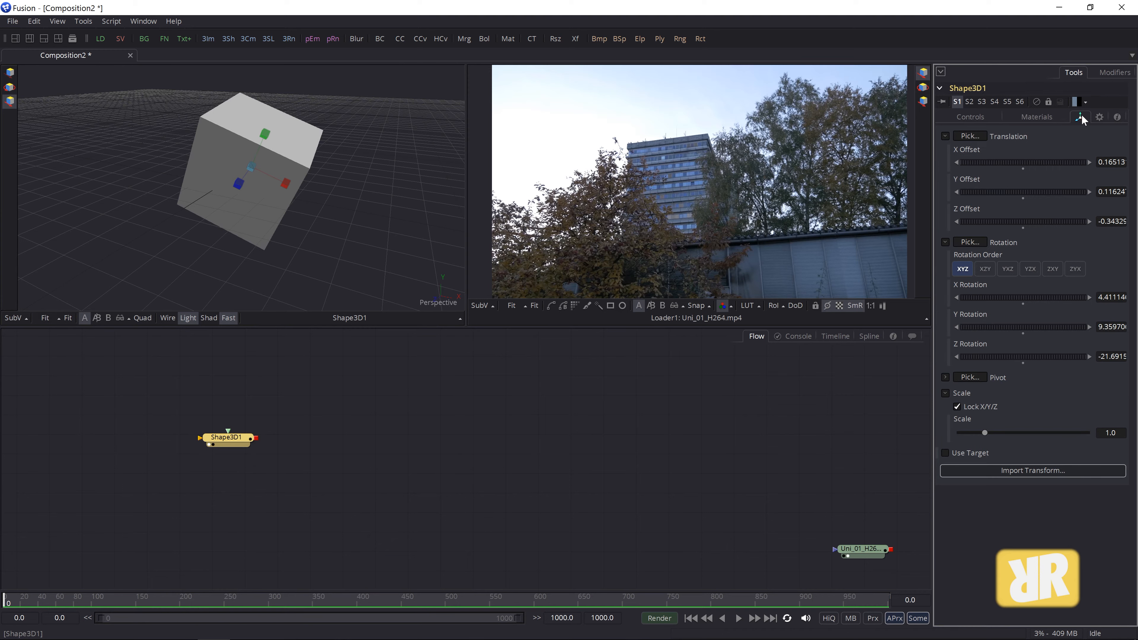
pyautogui.click(1113, 162)
pyautogui.write('0')
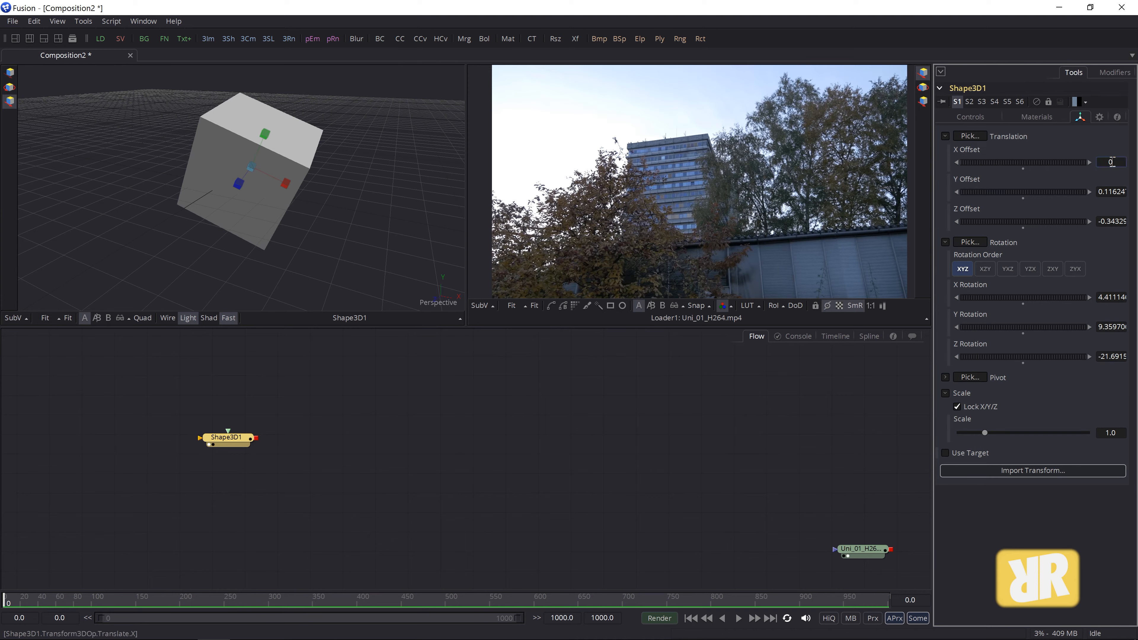
pyautogui.press('Tab')
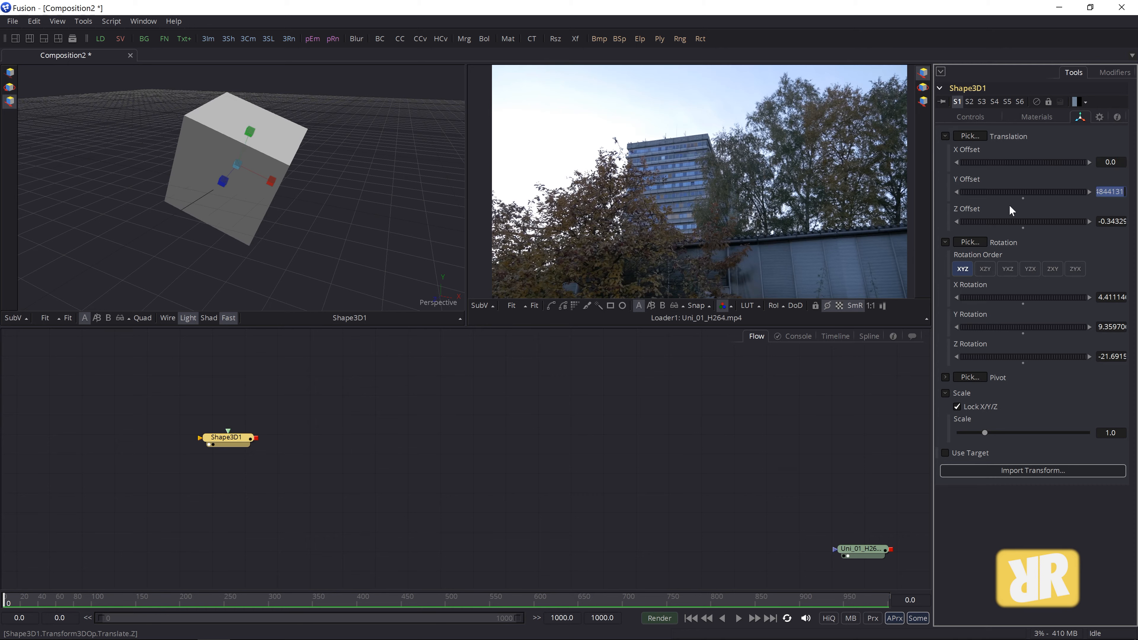
# - Try Y Offset and scale changes, reset scale to 1.0, then delete the Shape3D1 node
pyautogui.moveTo(1029, 193); pyautogui.dragTo(992, 246)
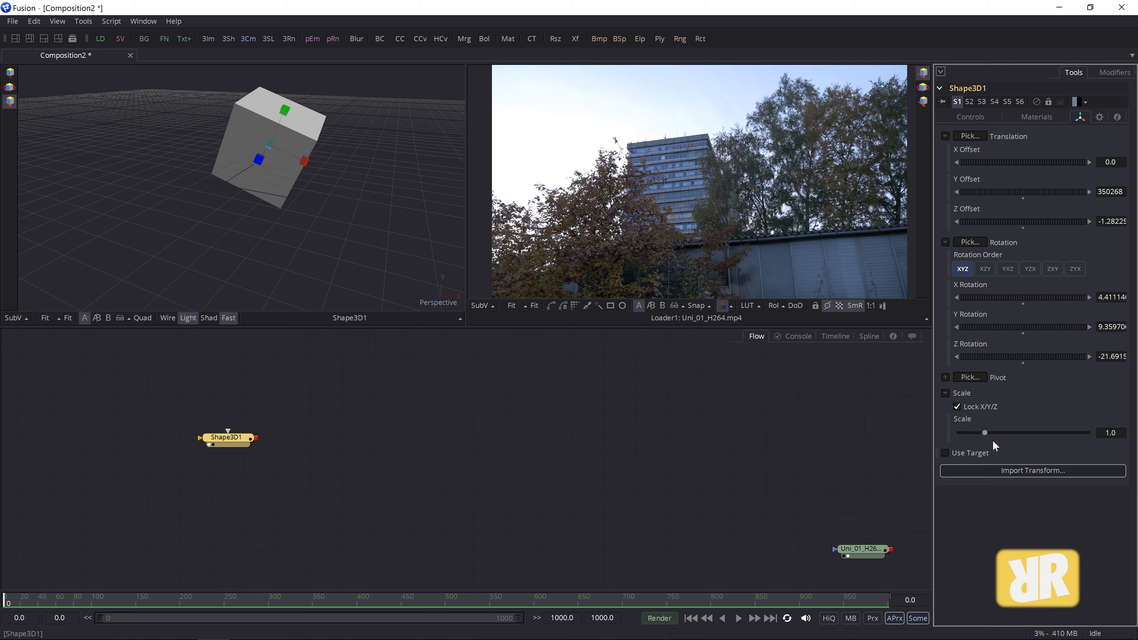
pyautogui.moveTo(984, 432); pyautogui.dragTo(988, 432)
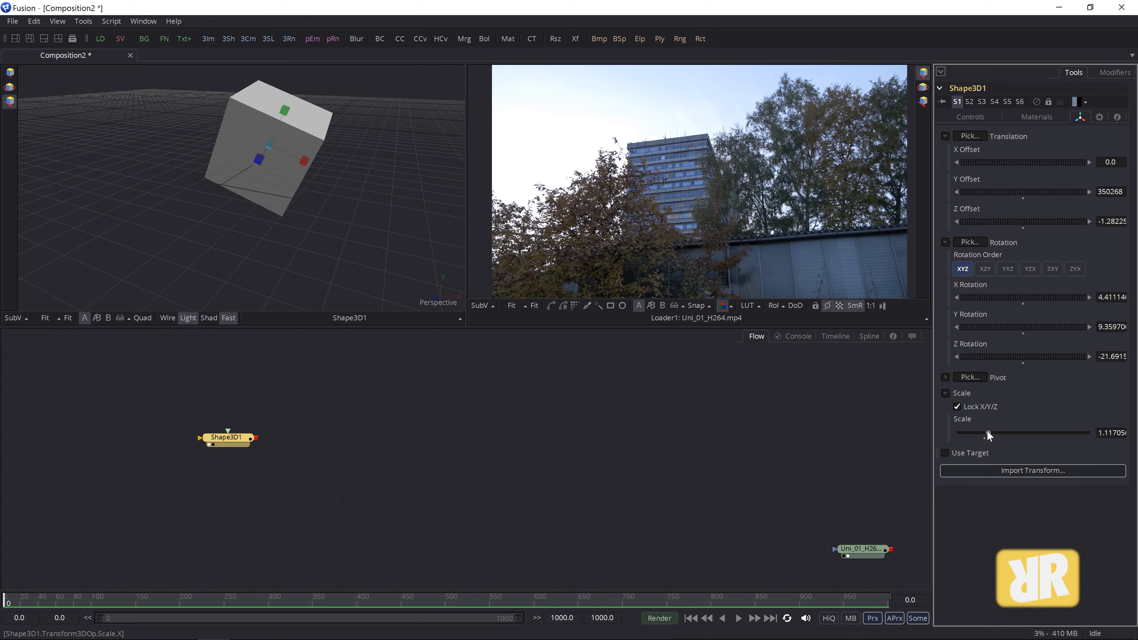
pyautogui.click(957, 407)
pyautogui.moveTo(1002, 432)
pyautogui.mouseDown()
pyautogui.moveTo(989, 463)
pyautogui.moveTo(1001, 493)
pyautogui.moveTo(987, 464)
pyautogui.moveTo(997, 433)
pyautogui.mouseUp()
pyautogui.click(956, 406)
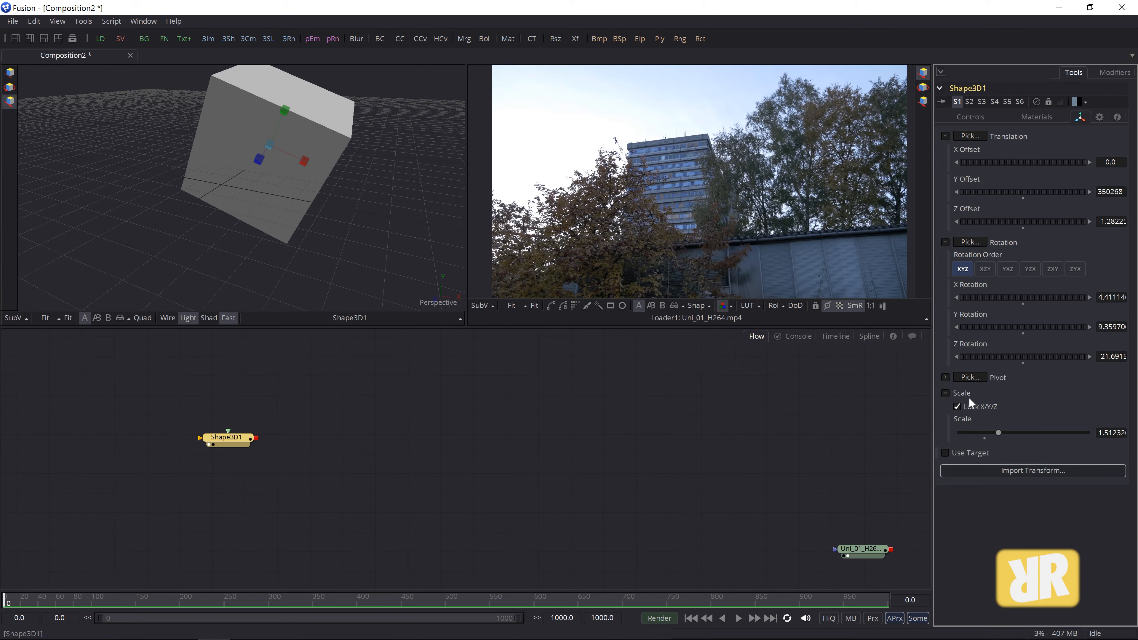
pyautogui.doubleClick(999, 433)
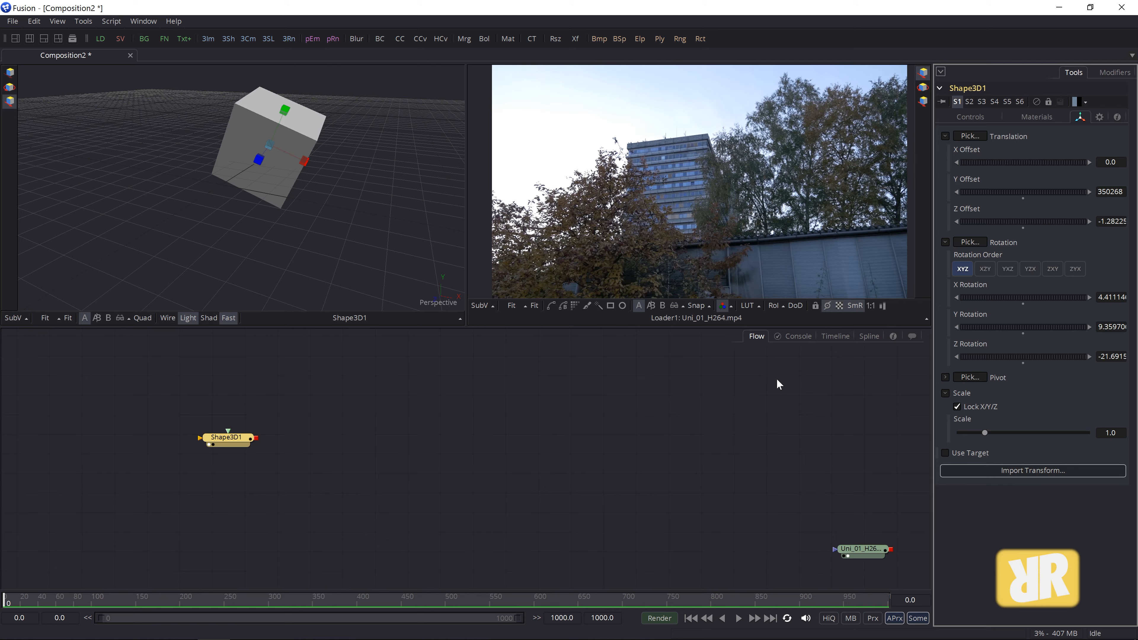
pyautogui.moveTo(242, 441); pyautogui.dragTo(327, 433)
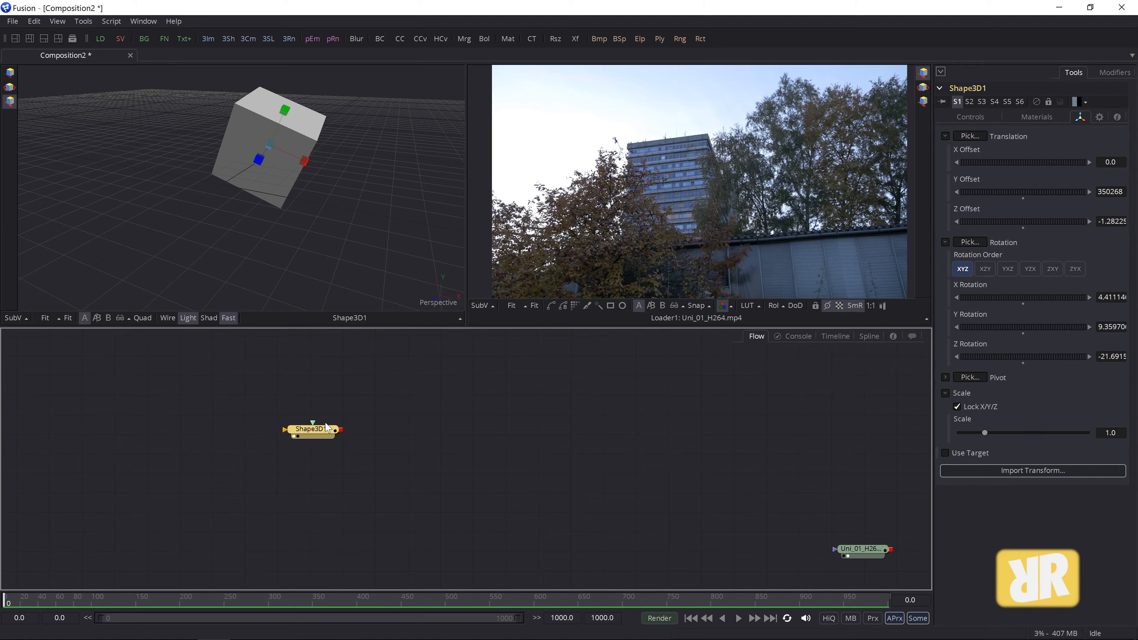
pyautogui.press('Delete')
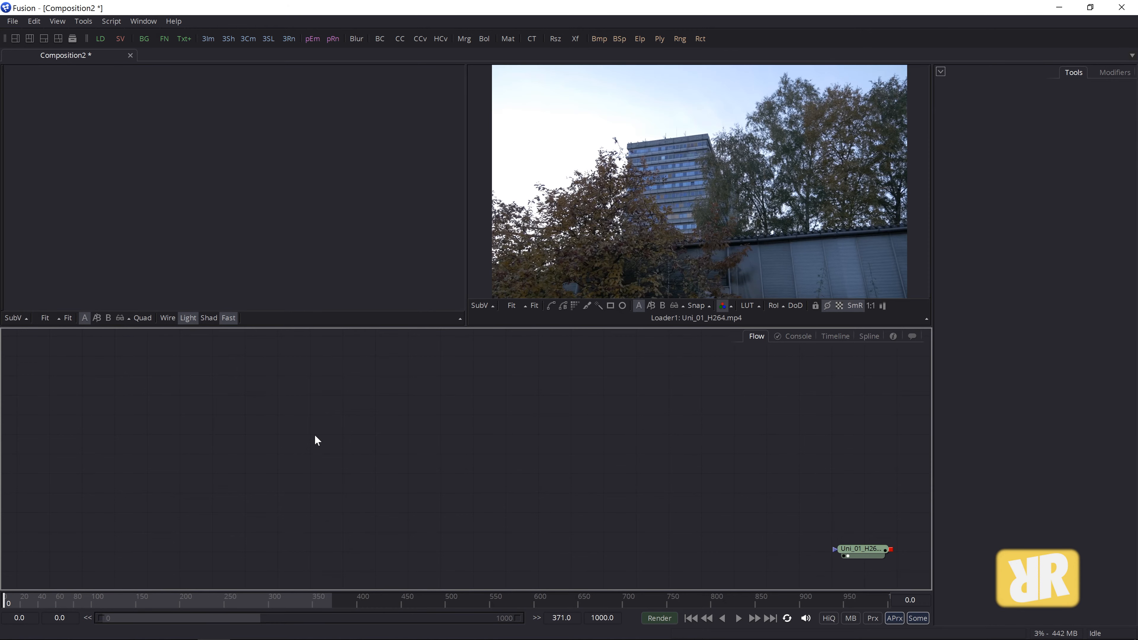
pyautogui.click(83, 25)
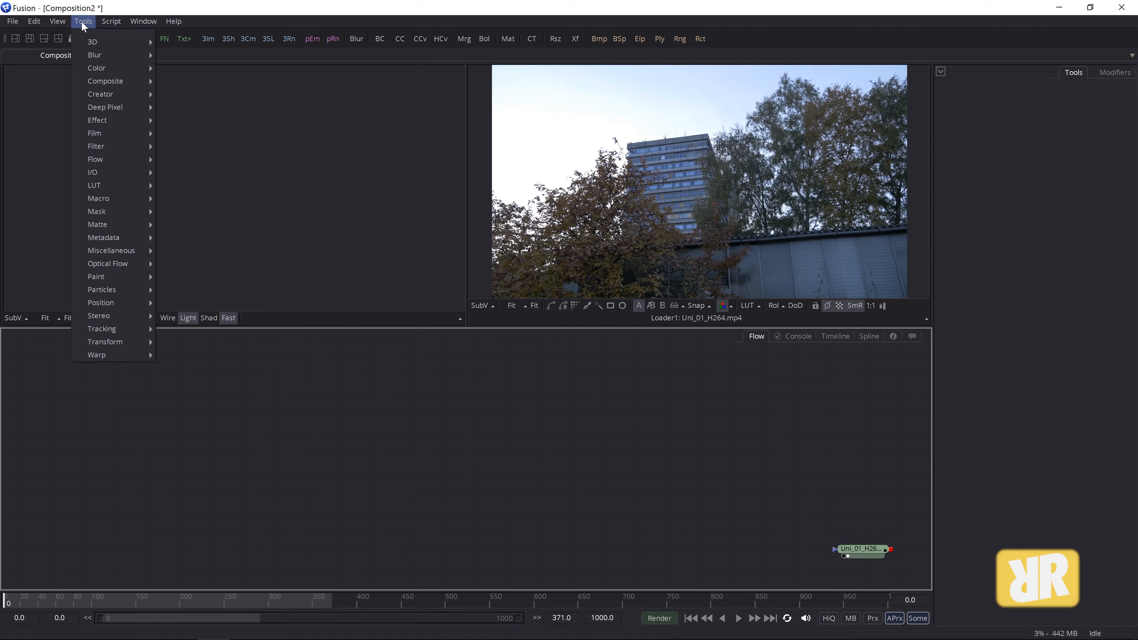
pyautogui.moveTo(83, 40)
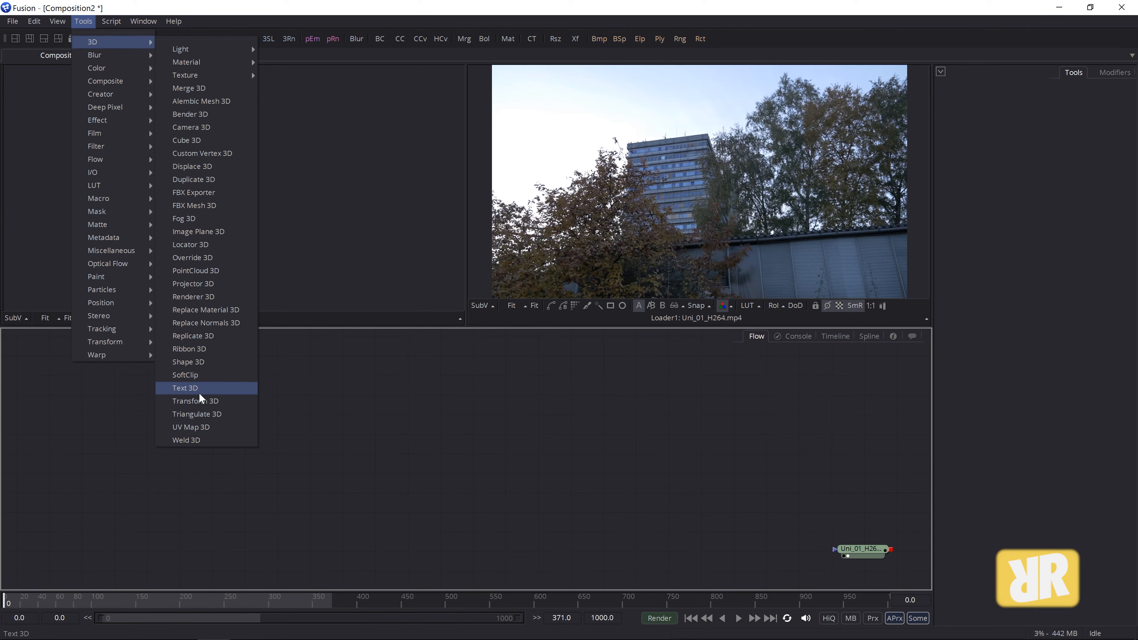
pyautogui.click(205, 232)
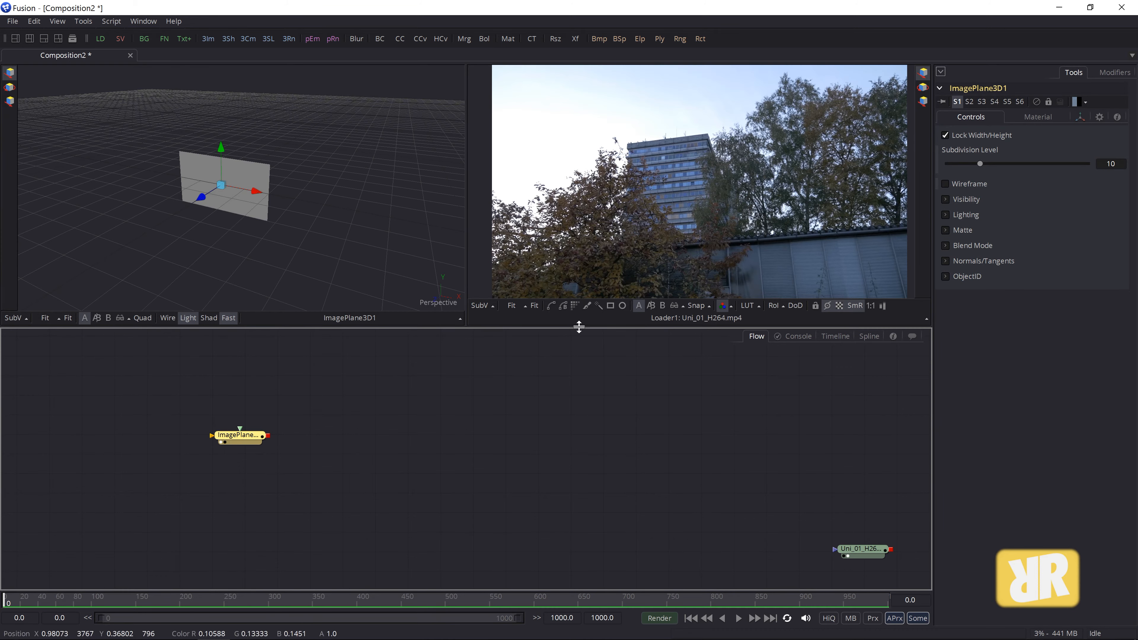
pyautogui.moveTo(238, 441); pyautogui.dragTo(278, 442)
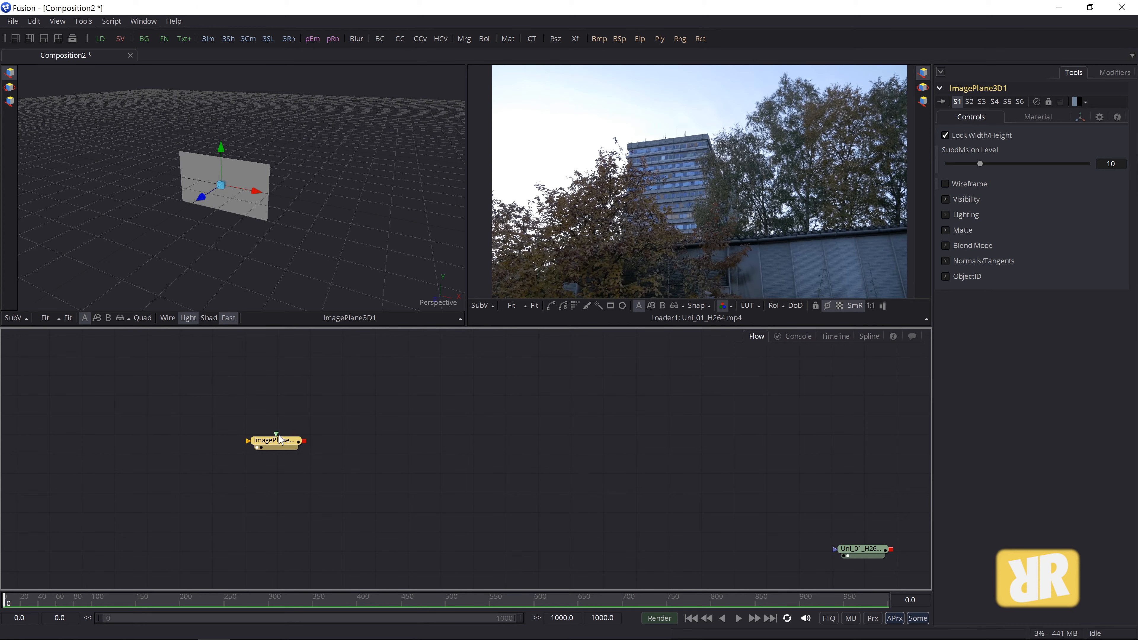
pyautogui.press('Delete')
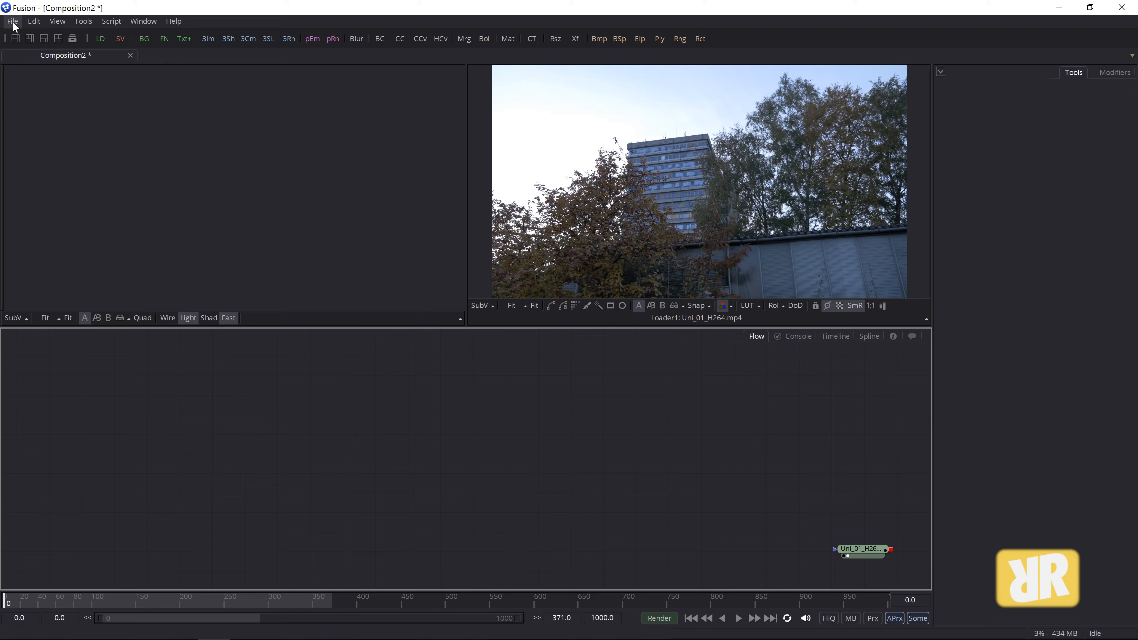
# - Import monkey.fbx as an FBX Scene, accepting the default FBX Importer settings
pyautogui.click(14, 25)
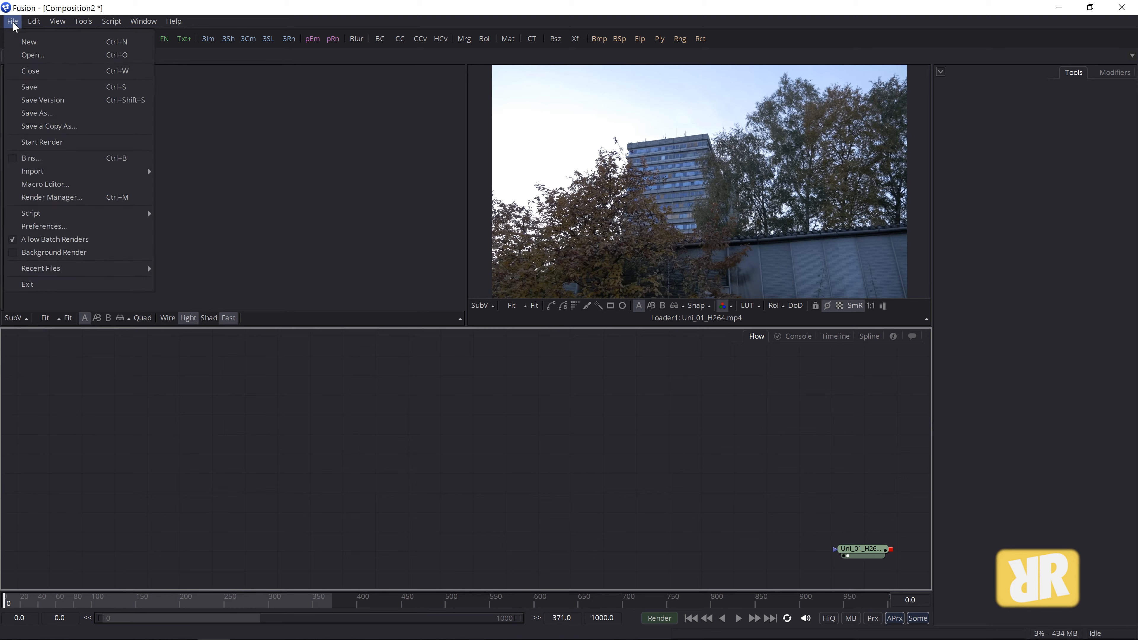
pyautogui.moveTo(49, 172)
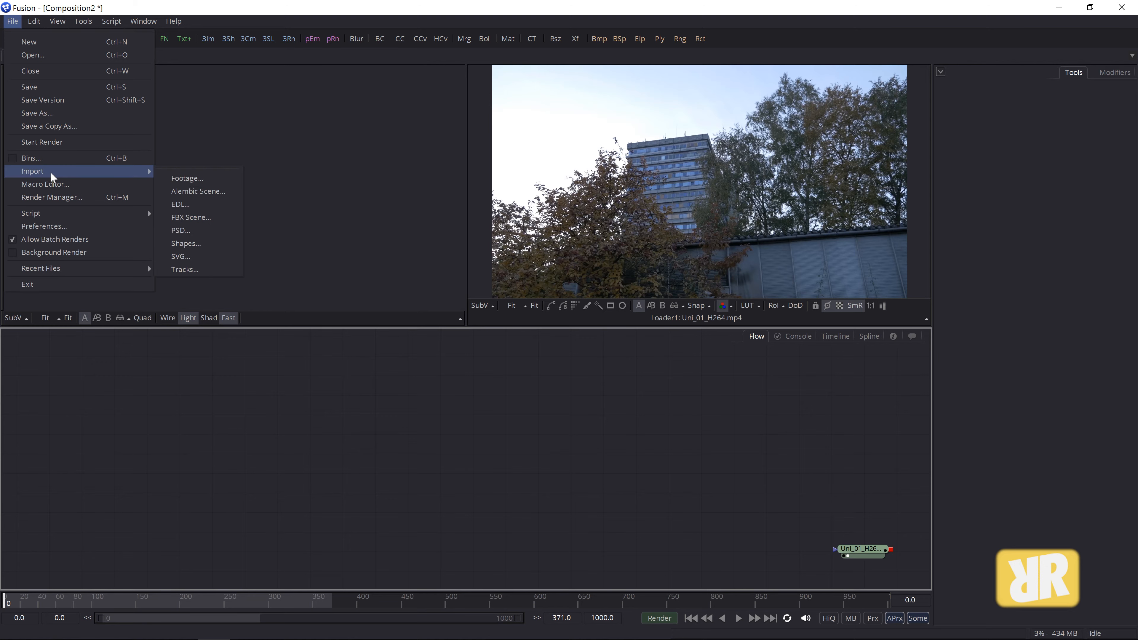
pyautogui.click(190, 217)
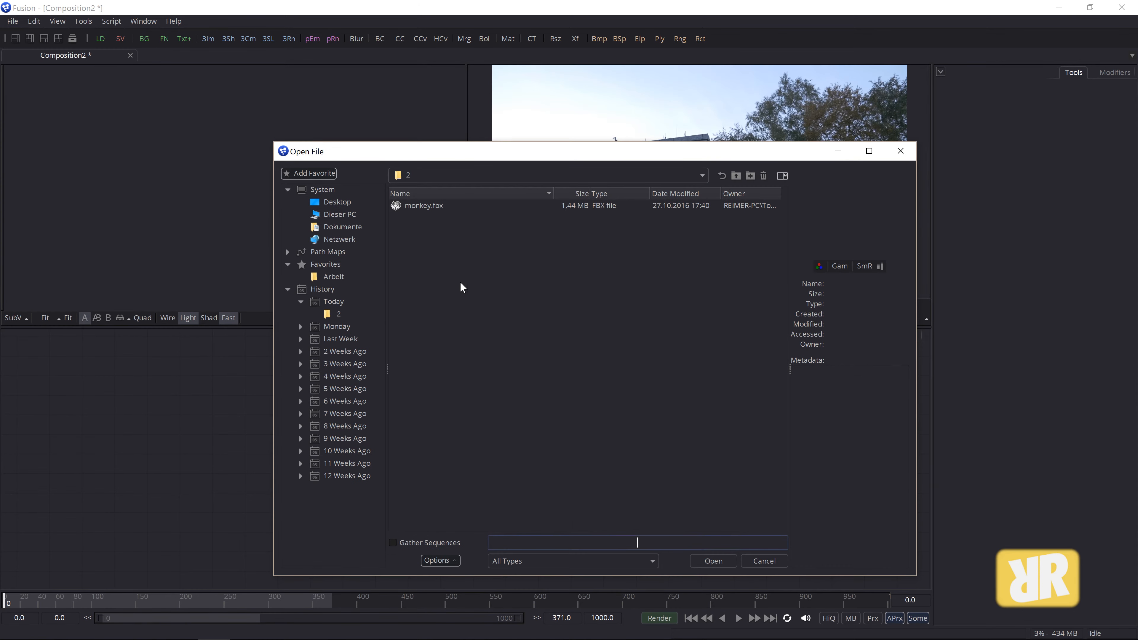
pyautogui.click(416, 213)
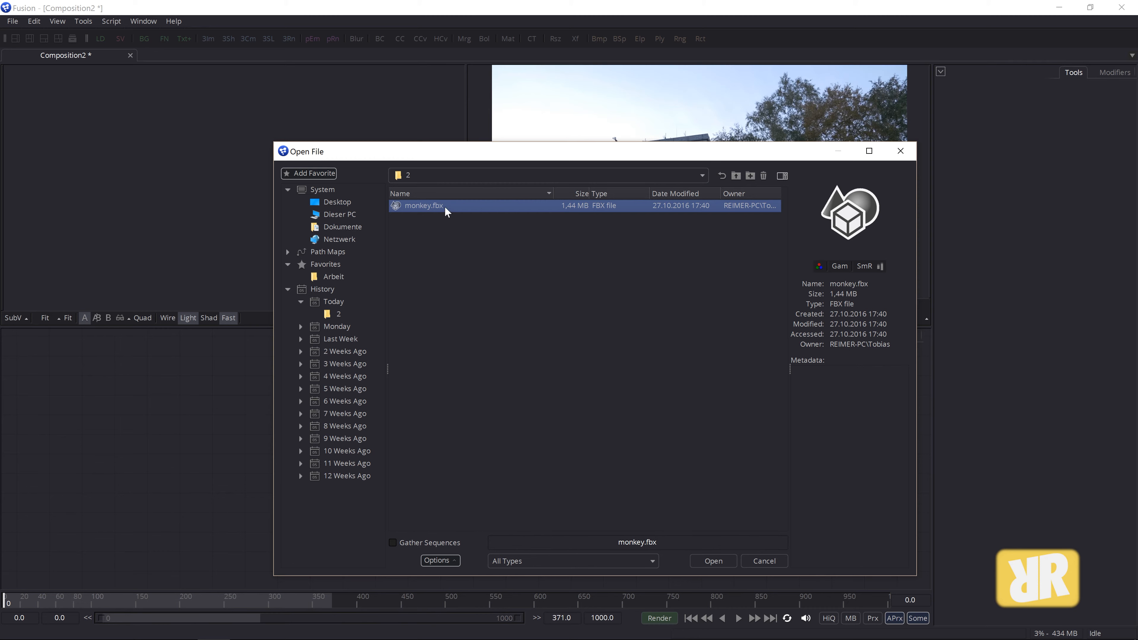
pyautogui.click(650, 564)
pyautogui.click(651, 566)
pyautogui.click(651, 563)
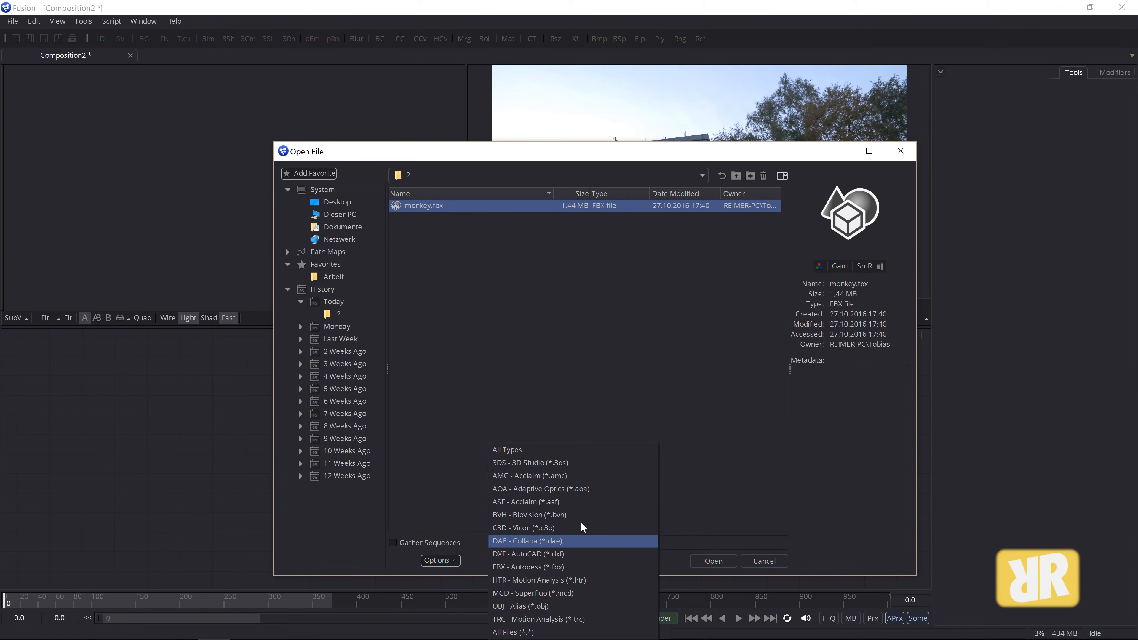
pyautogui.click(746, 479)
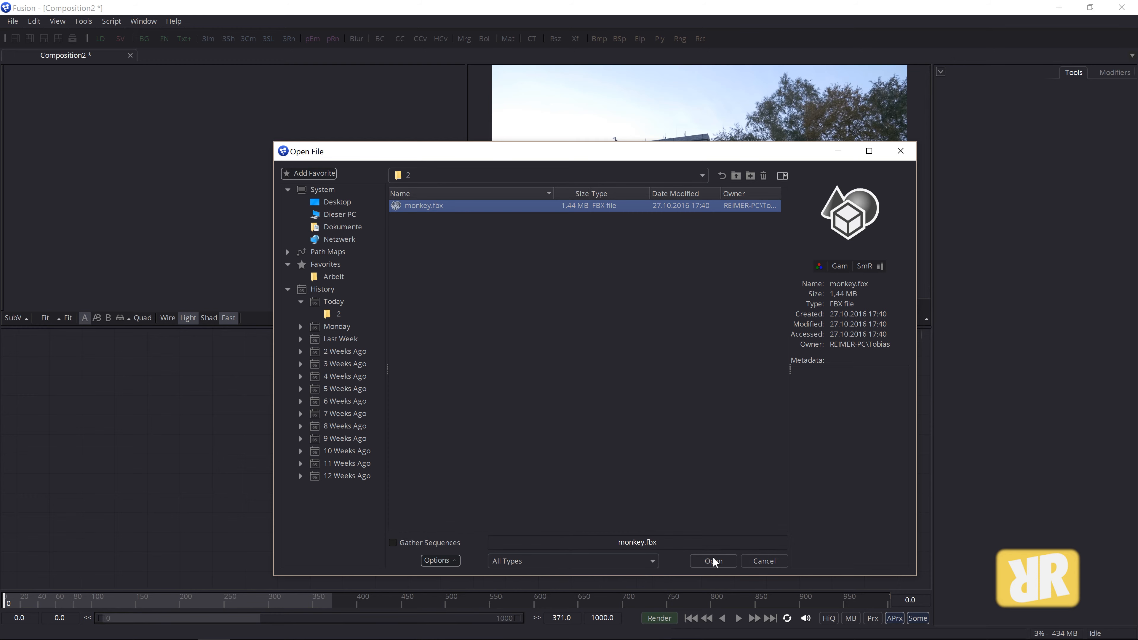
pyautogui.click(395, 207)
pyautogui.click(716, 563)
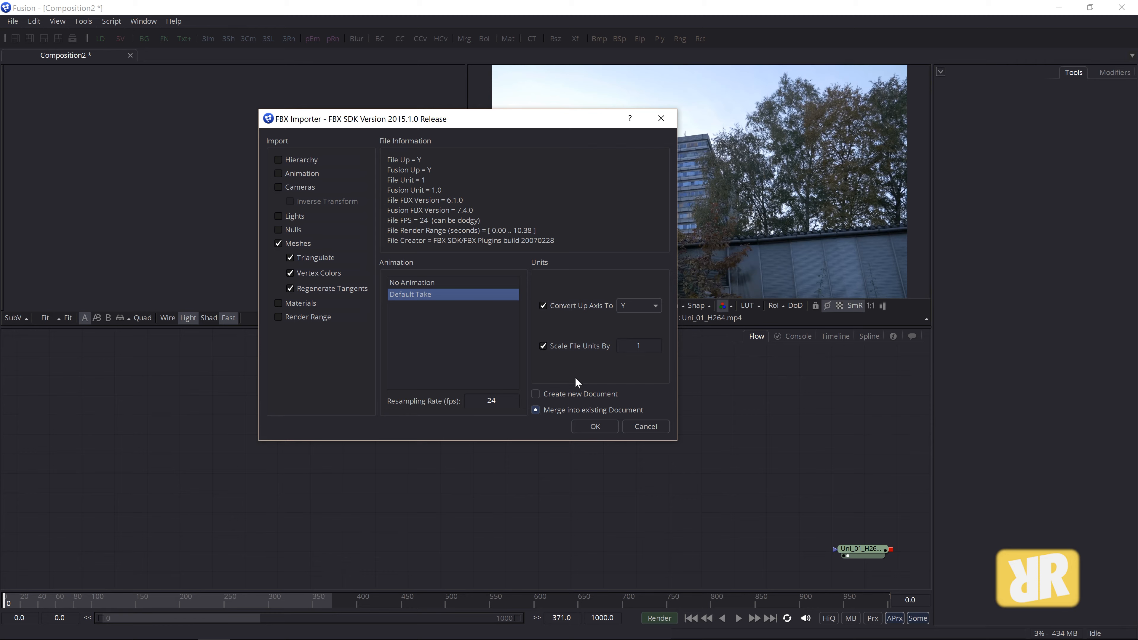
pyautogui.click(589, 428)
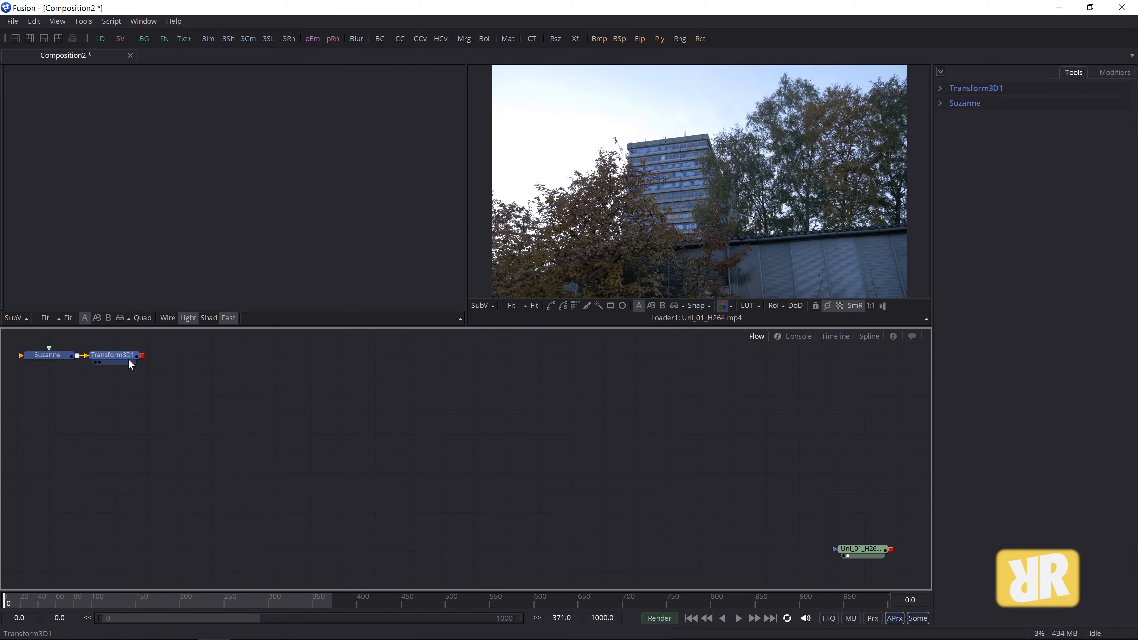
# - Place the imported nodes in the flow, delete Transform3D1, and move Suzanne right
pyautogui.moveTo(128, 359); pyautogui.dragTo(240, 392)
pyautogui.click(333, 398)
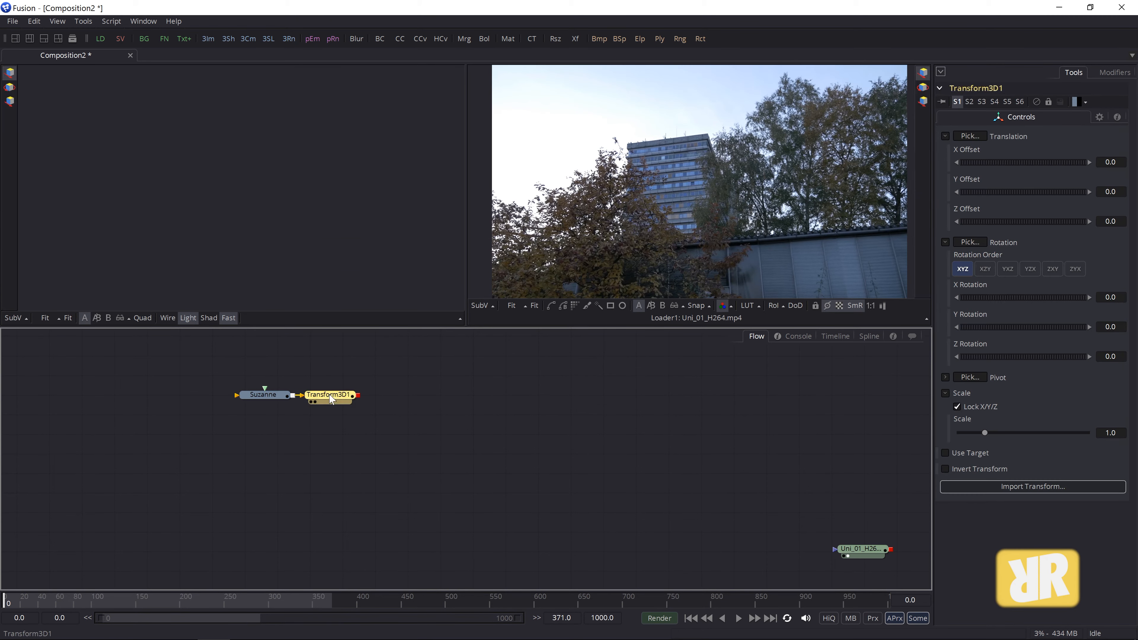
pyautogui.press('Delete')
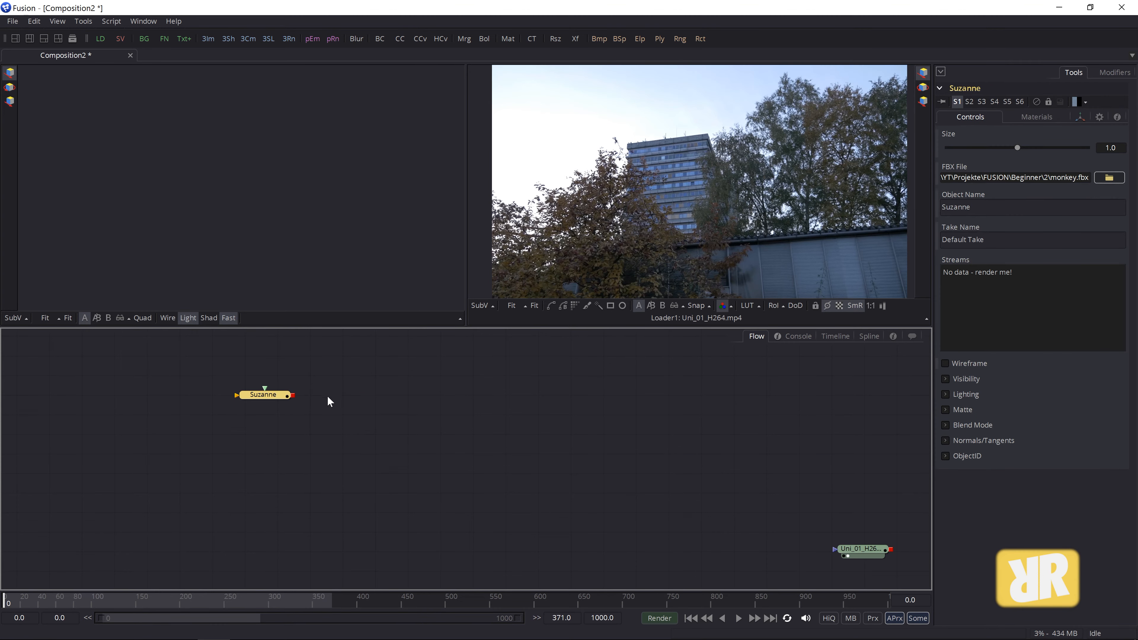
pyautogui.moveTo(268, 400); pyautogui.dragTo(326, 407)
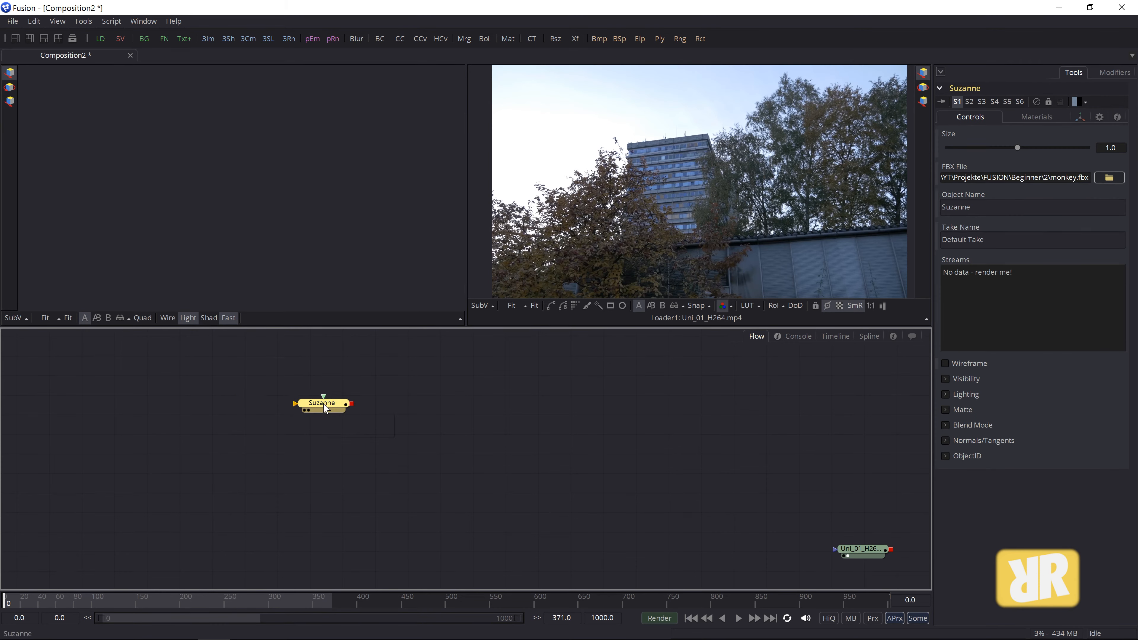
# - Show Suzanne fitted in the left 3D viewer, compare wireframe and lighting, and orbit head-on
pyautogui.press('1')
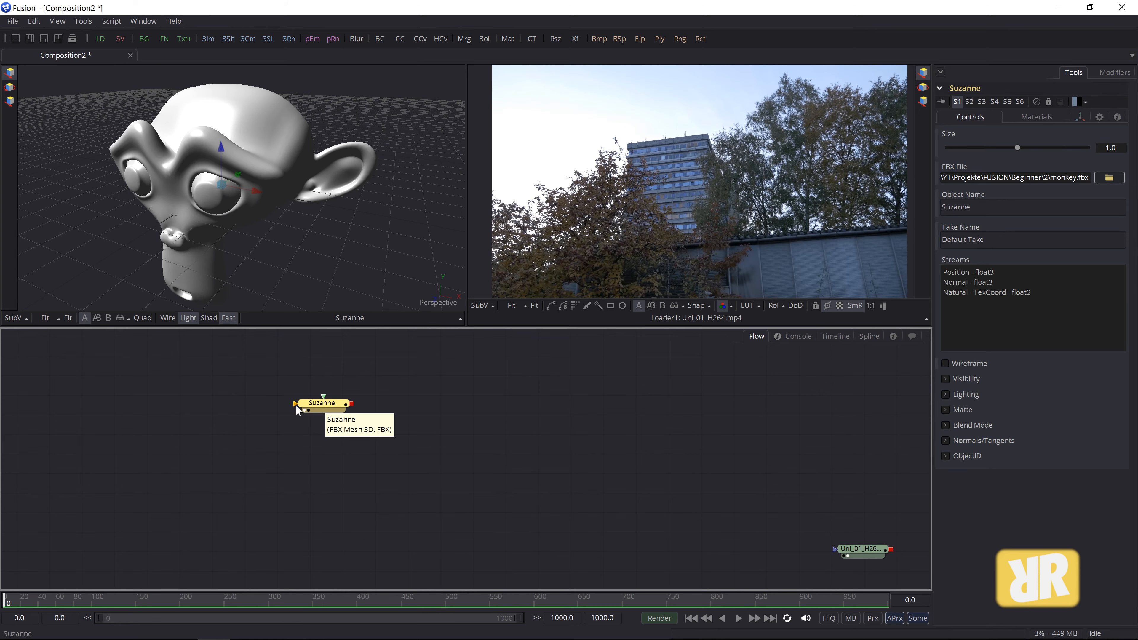
pyautogui.click(67, 317)
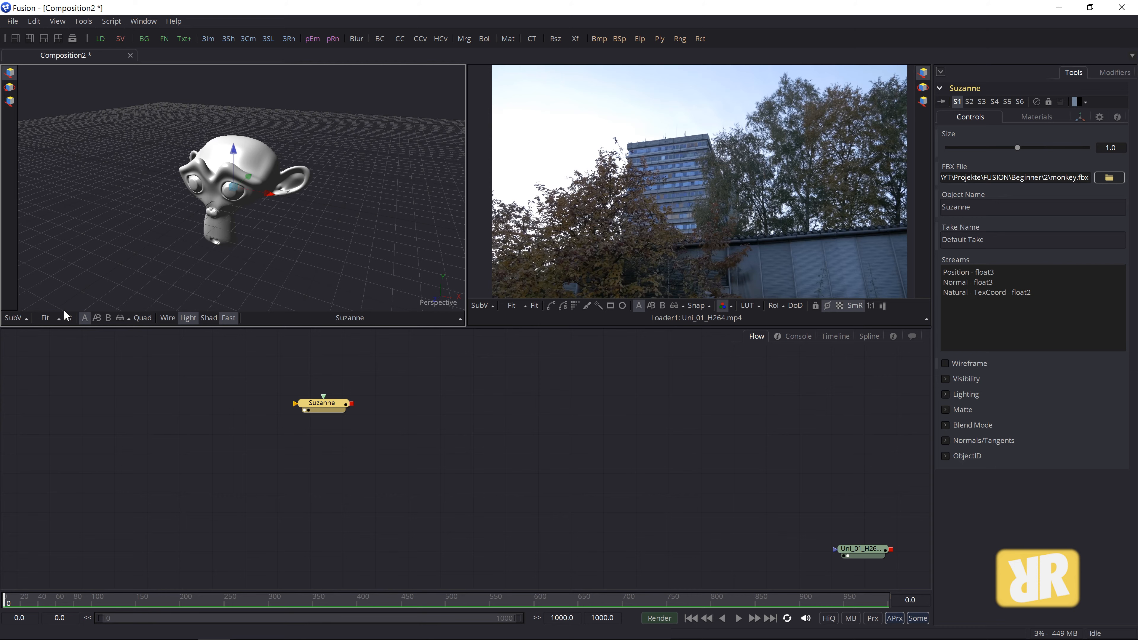
pyautogui.click(171, 316)
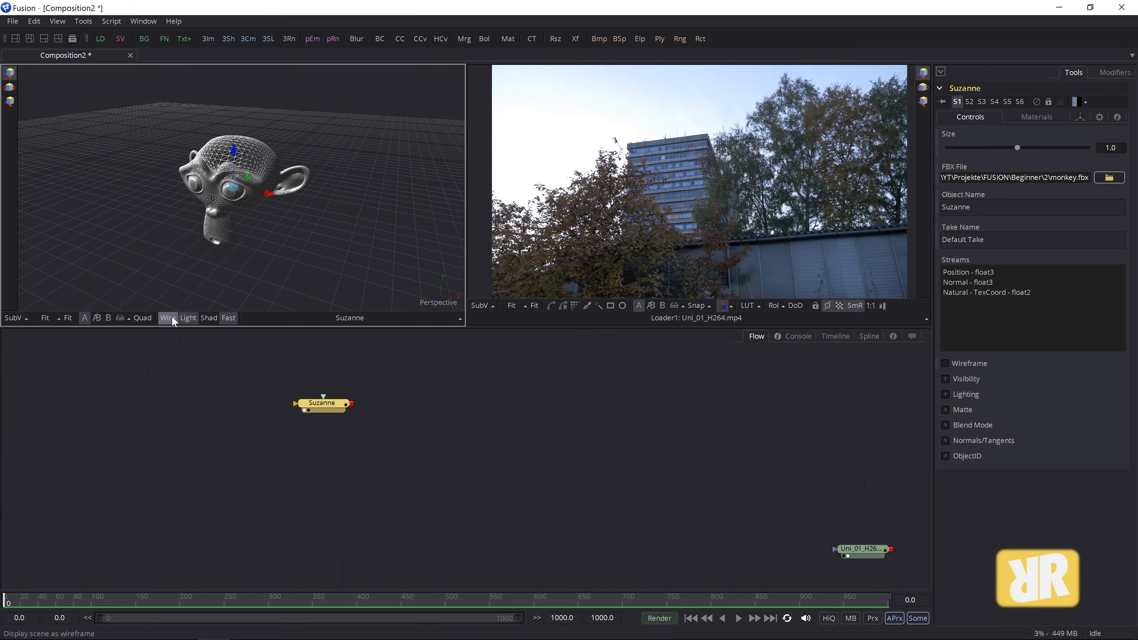
pyautogui.click(171, 315)
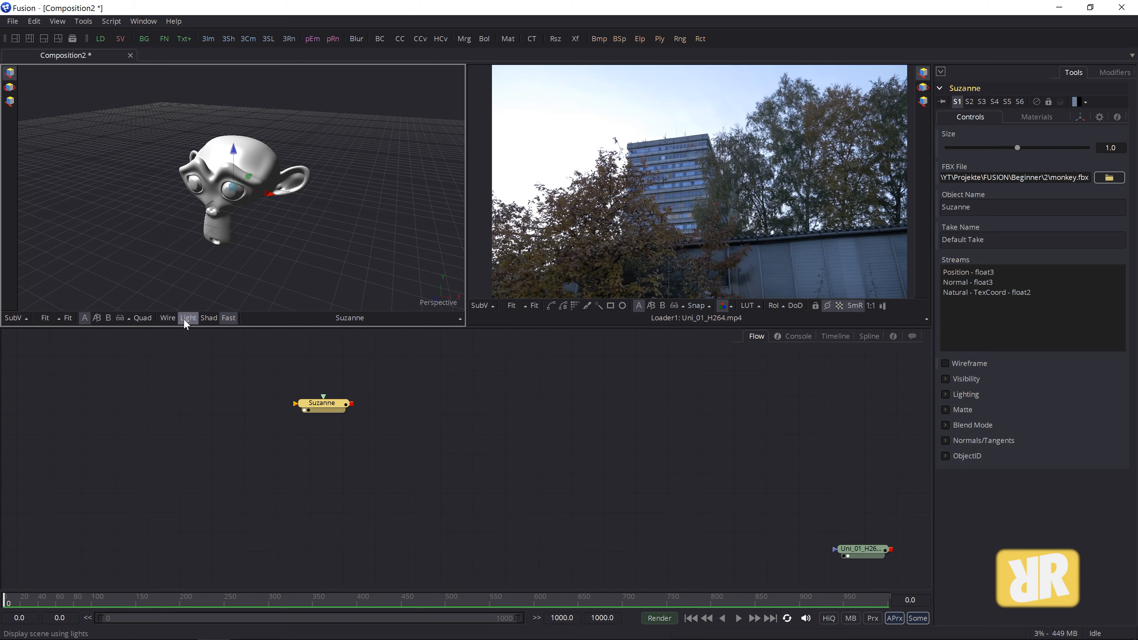
pyautogui.click(183, 318)
pyautogui.click(187, 318)
pyautogui.moveTo(296, 170)
pyautogui.mouseDown()
pyautogui.moveTo(346, 140)
pyautogui.moveTo(380, 169)
pyautogui.moveTo(377, 199)
pyautogui.moveTo(254, 221)
pyautogui.moveTo(270, 206)
pyautogui.moveTo(268, 226)
pyautogui.moveTo(266, 213)
pyautogui.mouseUp()
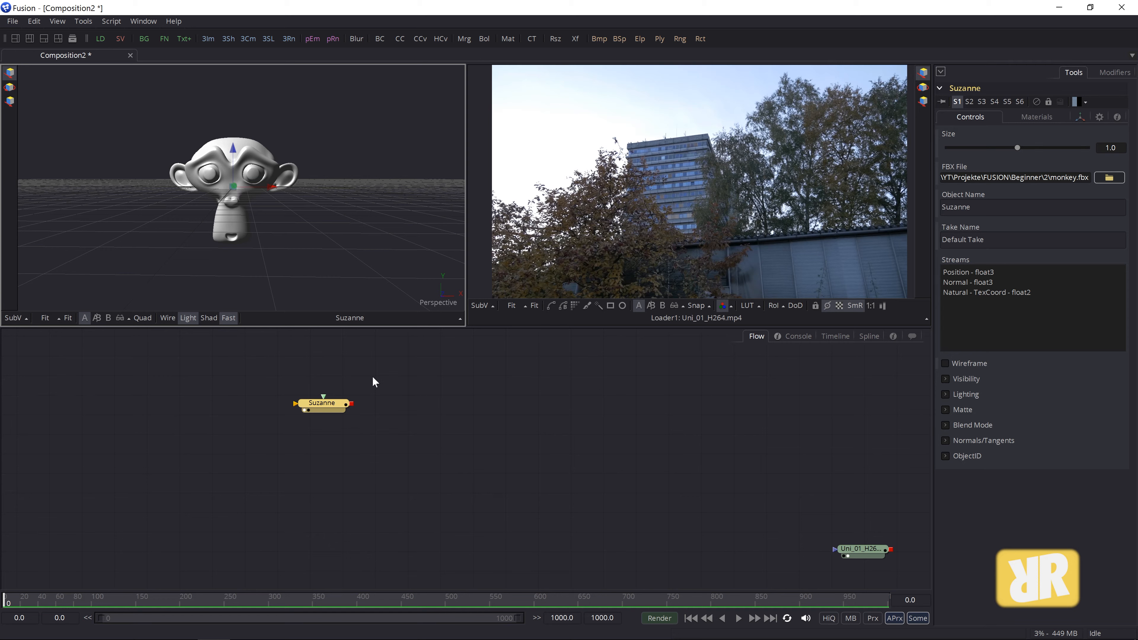
# - Move Suzanne down-left and bring the footage loader up near the top middle
pyautogui.moveTo(339, 408); pyautogui.dragTo(311, 453)
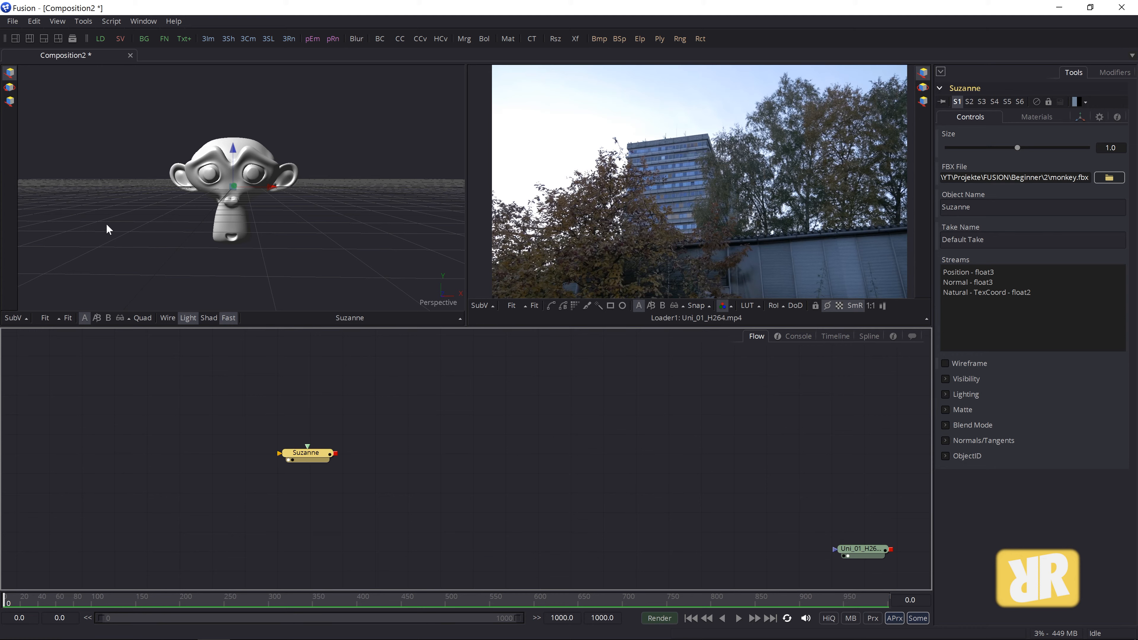
pyautogui.moveTo(869, 550); pyautogui.dragTo(612, 383)
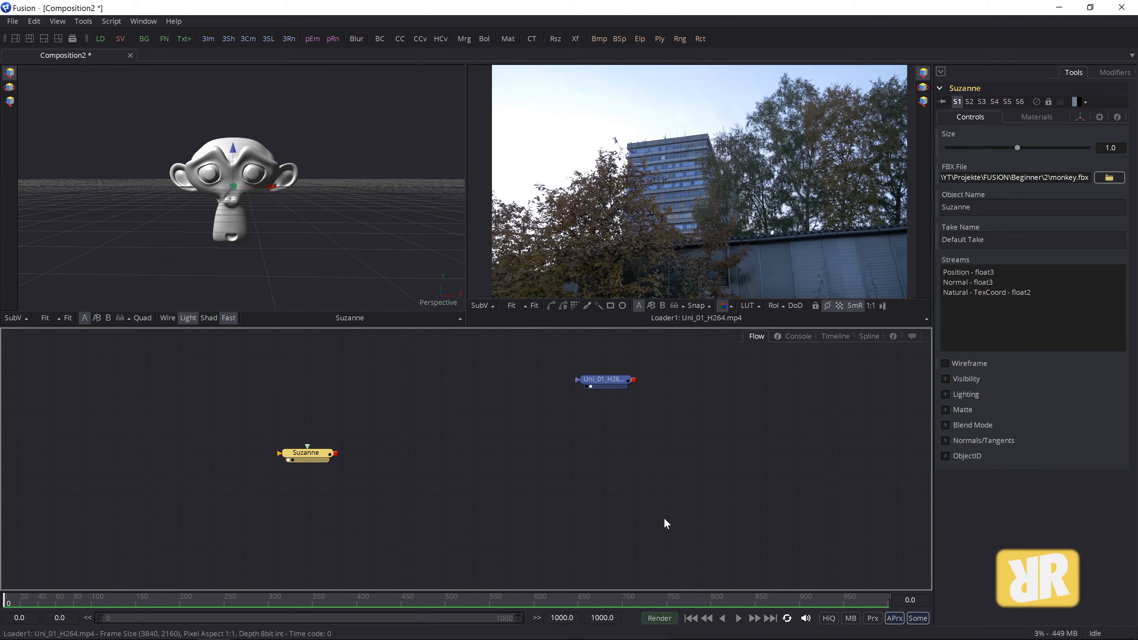
pyautogui.moveTo(607, 380); pyautogui.dragTo(618, 366)
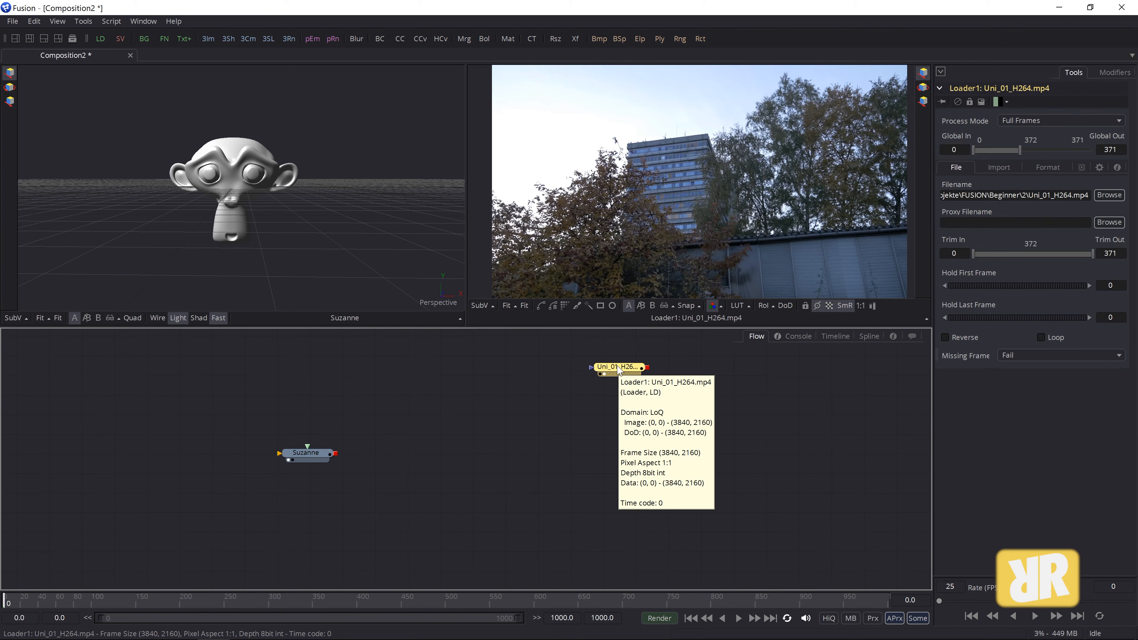
# - Add a Merge1 node after the footage loader and position it just below
pyautogui.click(468, 41)
pyautogui.moveTo(694, 369); pyautogui.dragTo(629, 437)
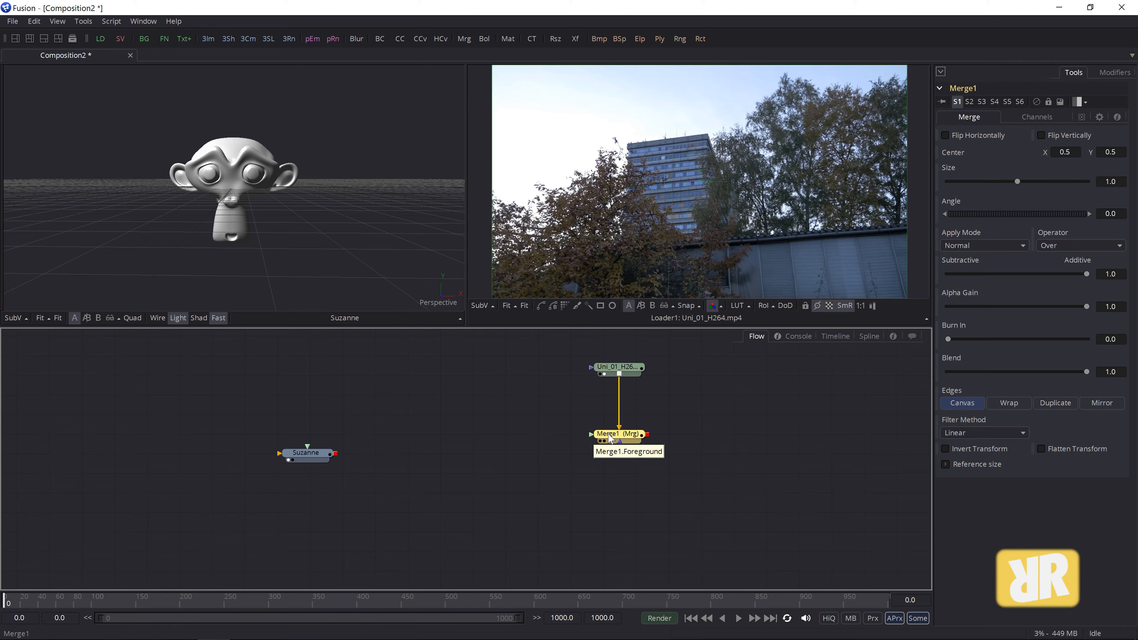
pyautogui.moveTo(611, 433); pyautogui.dragTo(612, 450)
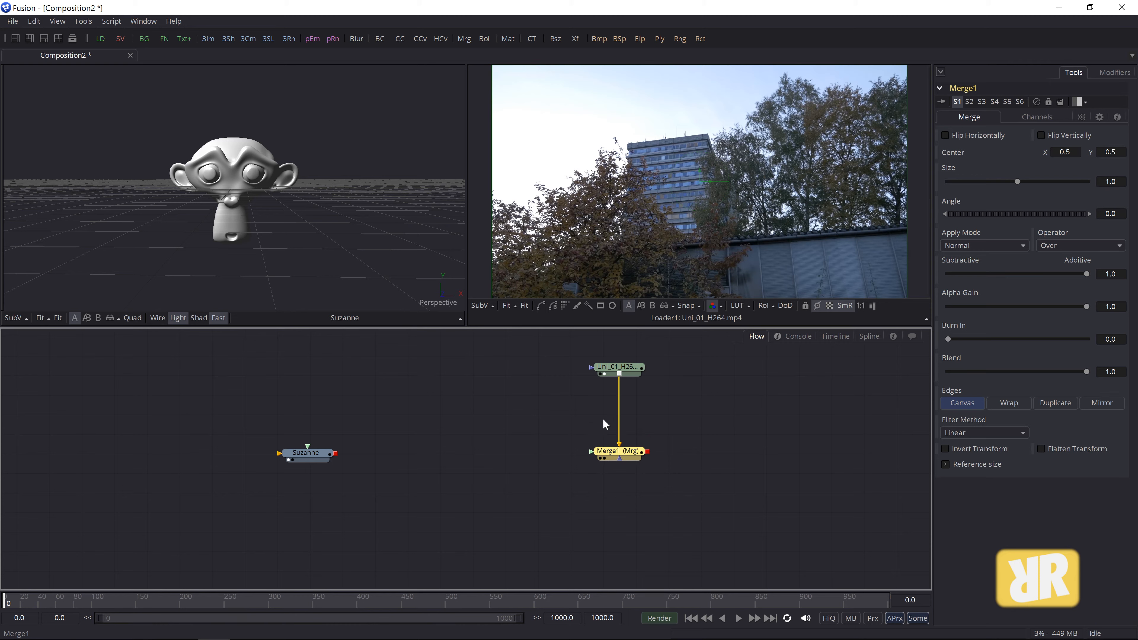
pyautogui.click(657, 416)
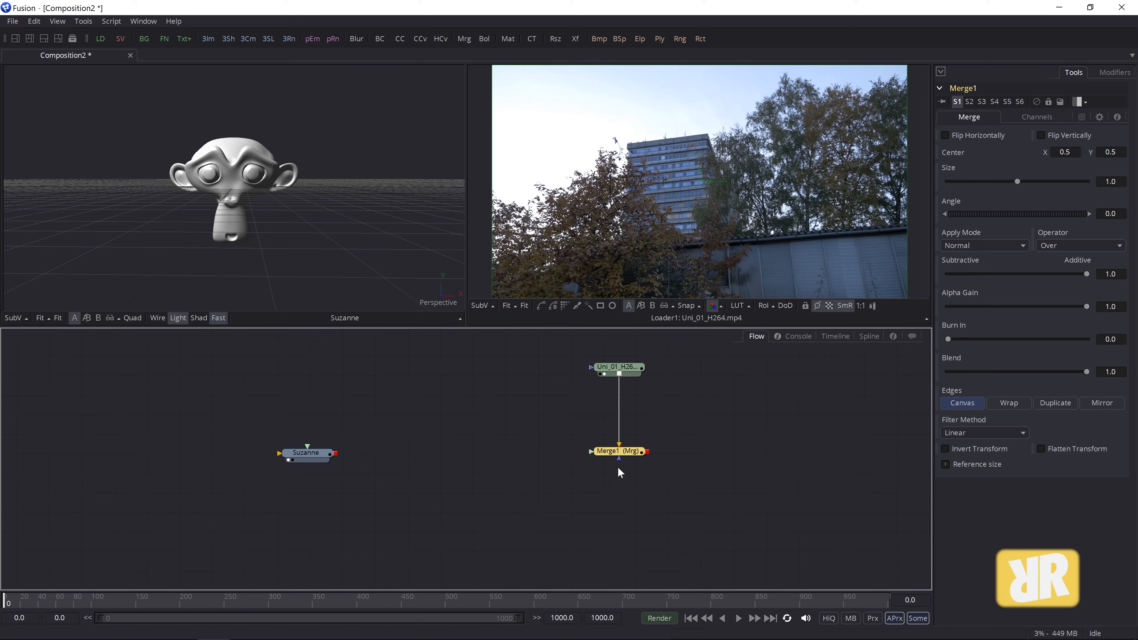
# - View Merge1 in the right viewer and try linking Suzanne to its foreground input
pyautogui.click(627, 454)
pyautogui.press('2')
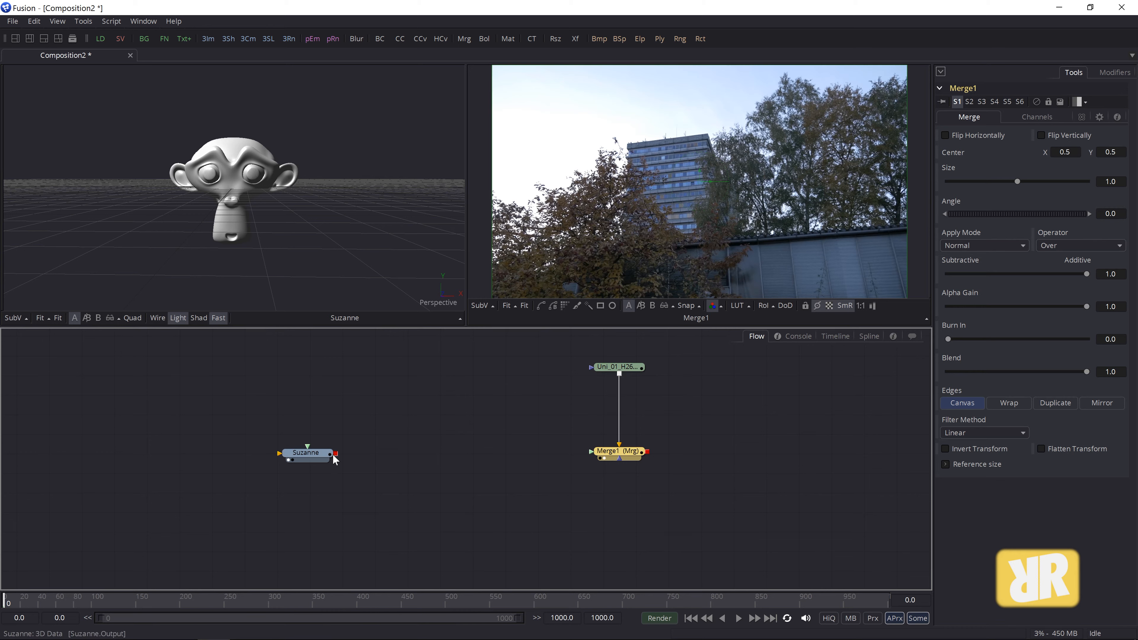
pyautogui.moveTo(336, 454); pyautogui.dragTo(593, 456)
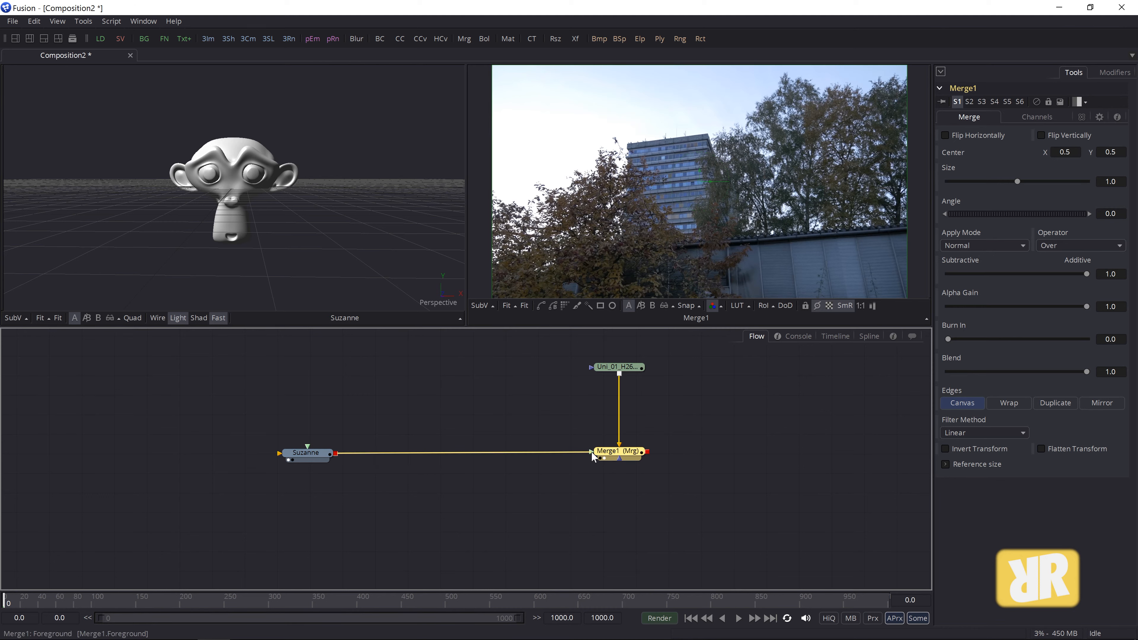
pyautogui.moveTo(592, 452); pyautogui.dragTo(592, 453)
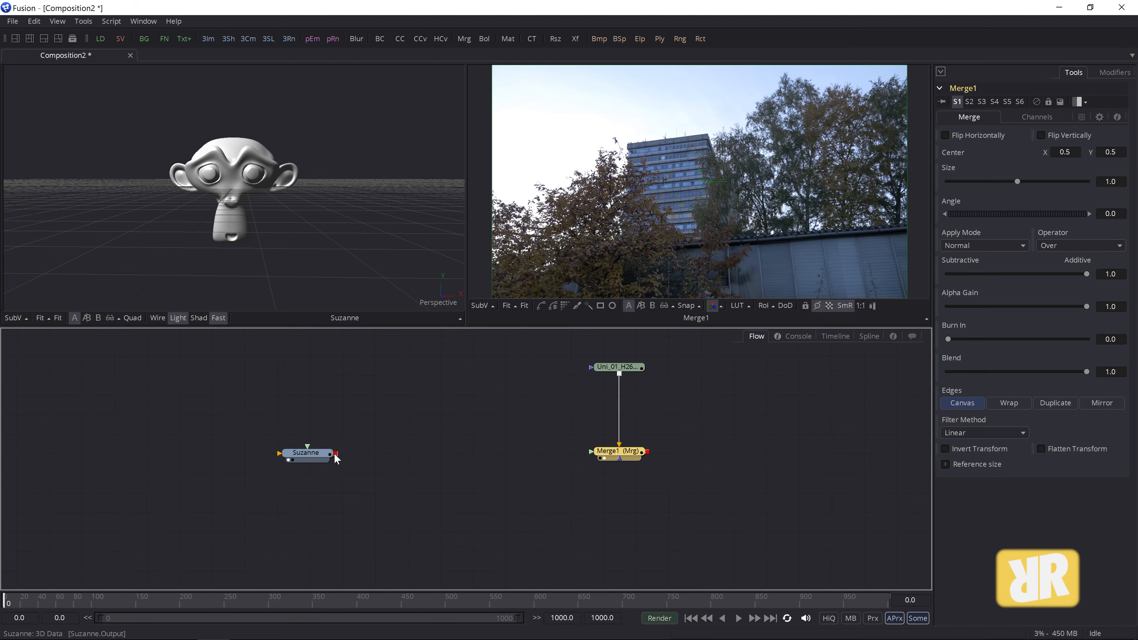
pyautogui.moveTo(336, 455); pyautogui.dragTo(624, 456)
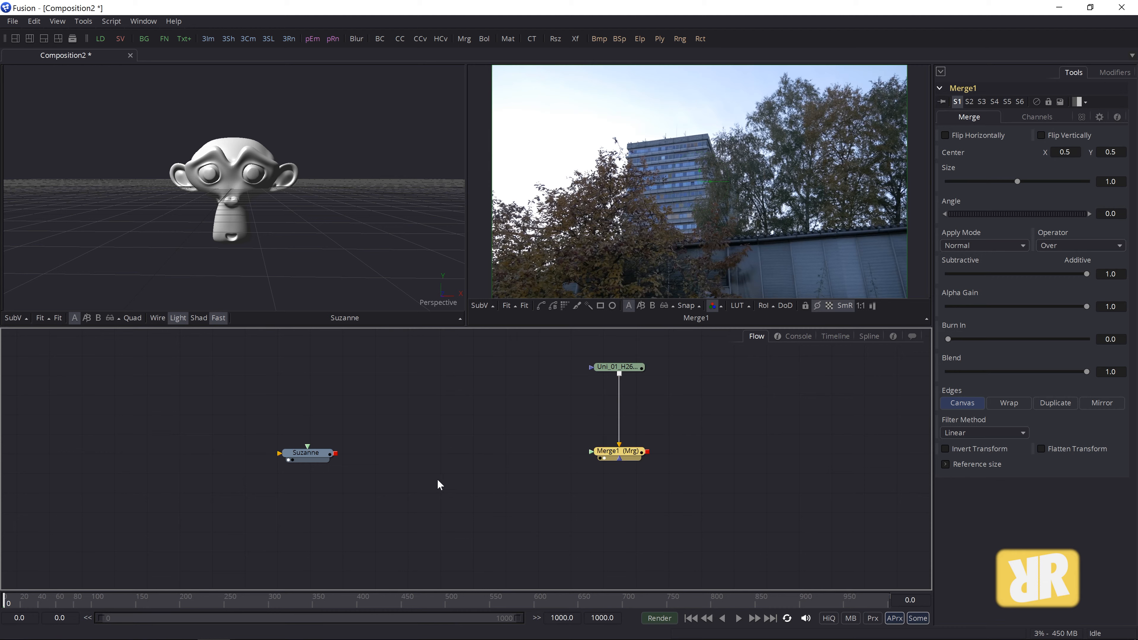
pyautogui.moveTo(314, 457)
pyautogui.mouseDown()
pyautogui.moveTo(320, 430)
pyautogui.moveTo(324, 458)
pyautogui.mouseUp()
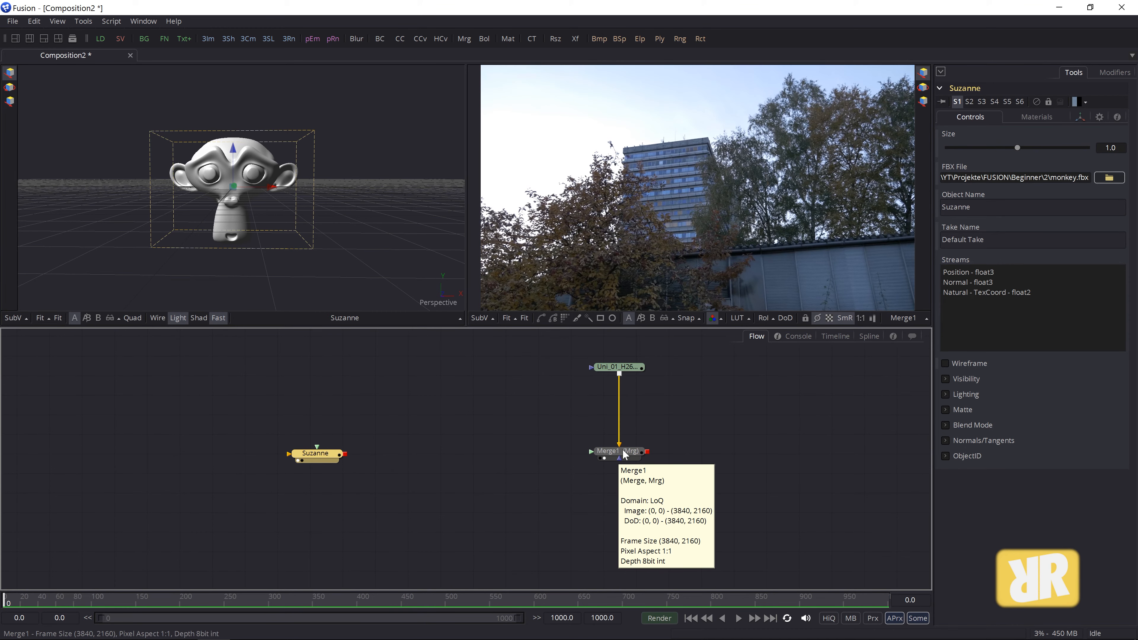
# - Try connecting Suzanne into Merge1 again, then deselect it and move Suzanne left
pyautogui.moveTo(345, 454); pyautogui.dragTo(624, 453)
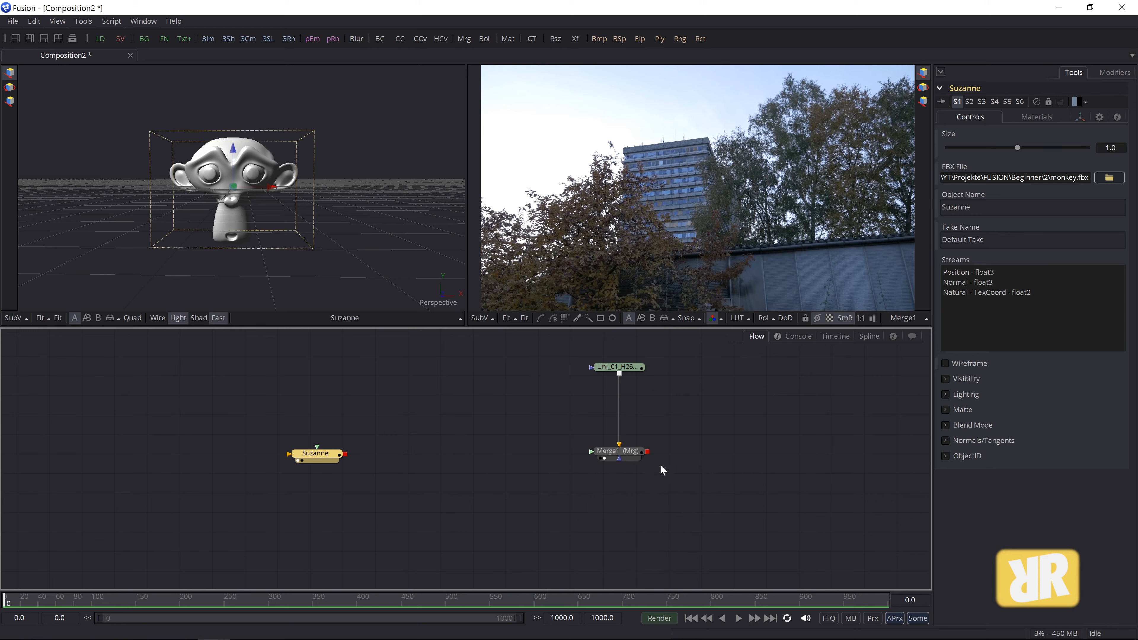
pyautogui.click(393, 459)
pyautogui.moveTo(309, 451); pyautogui.dragTo(284, 459)
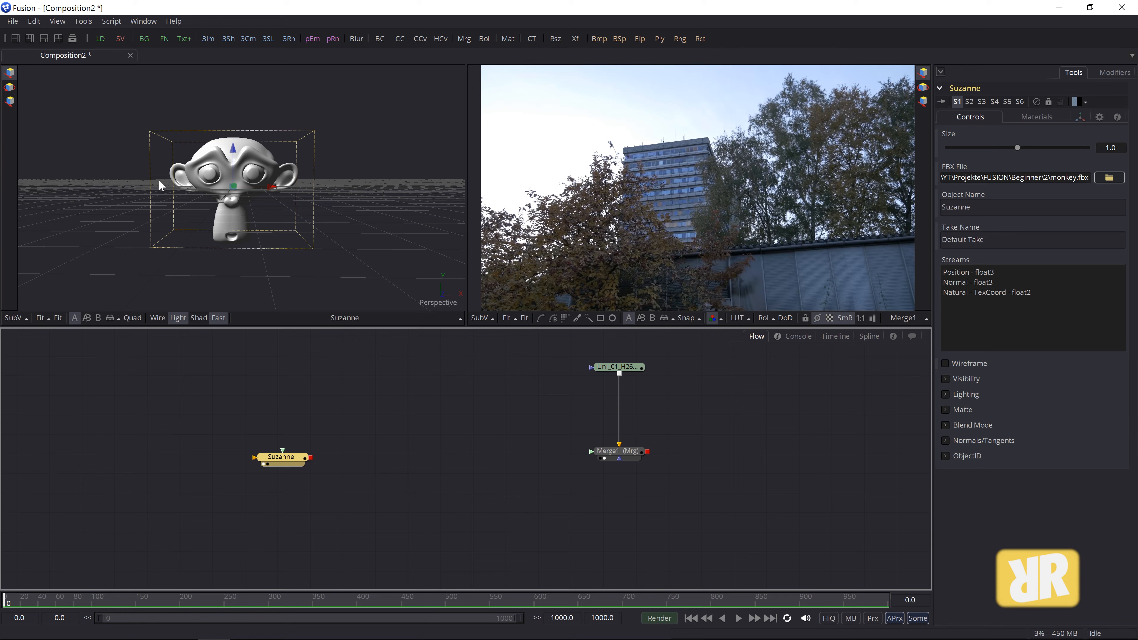
# - Add a Renderer 3D node from Tools > 3D, linking Suzanne through it into Merge1
pyautogui.click(83, 21)
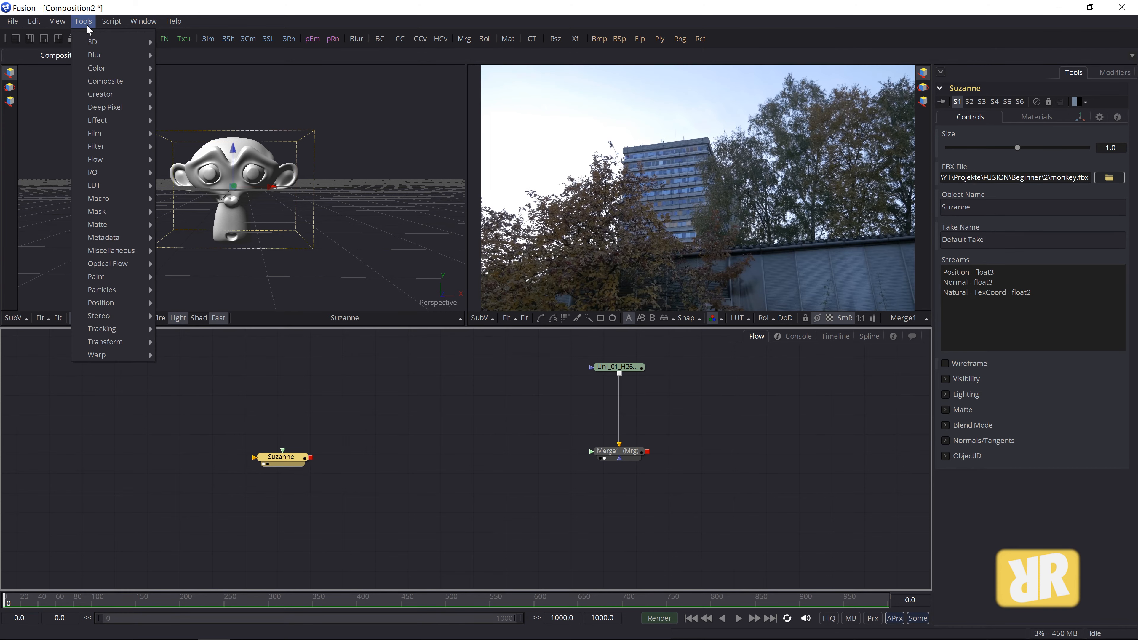
pyautogui.moveTo(87, 40)
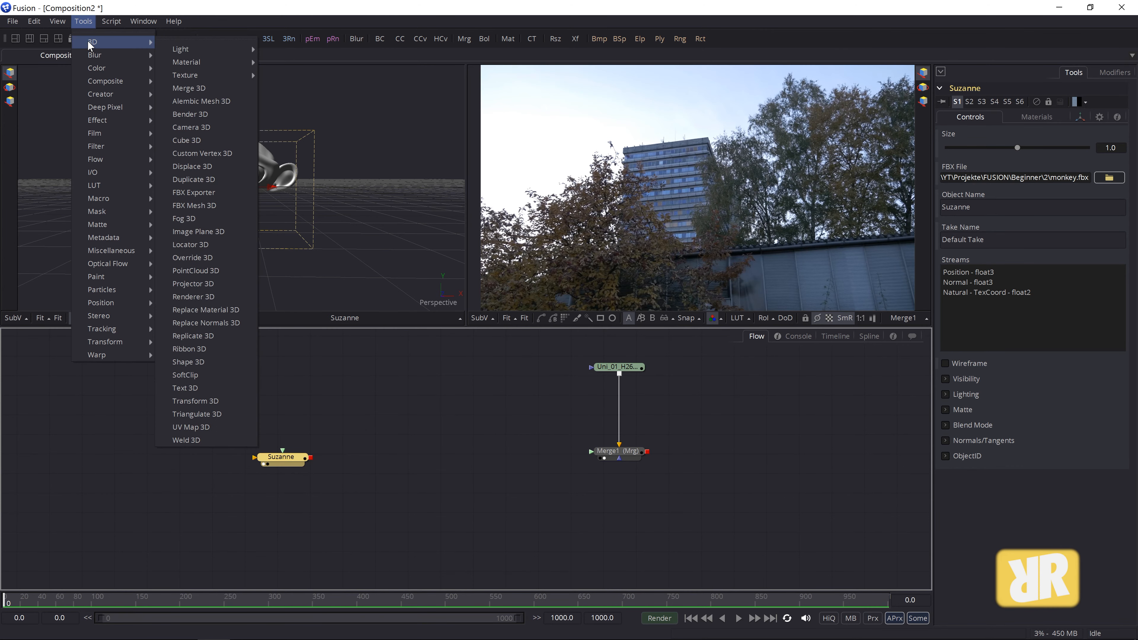
pyautogui.click(207, 297)
pyautogui.moveTo(360, 464); pyautogui.dragTo(594, 451)
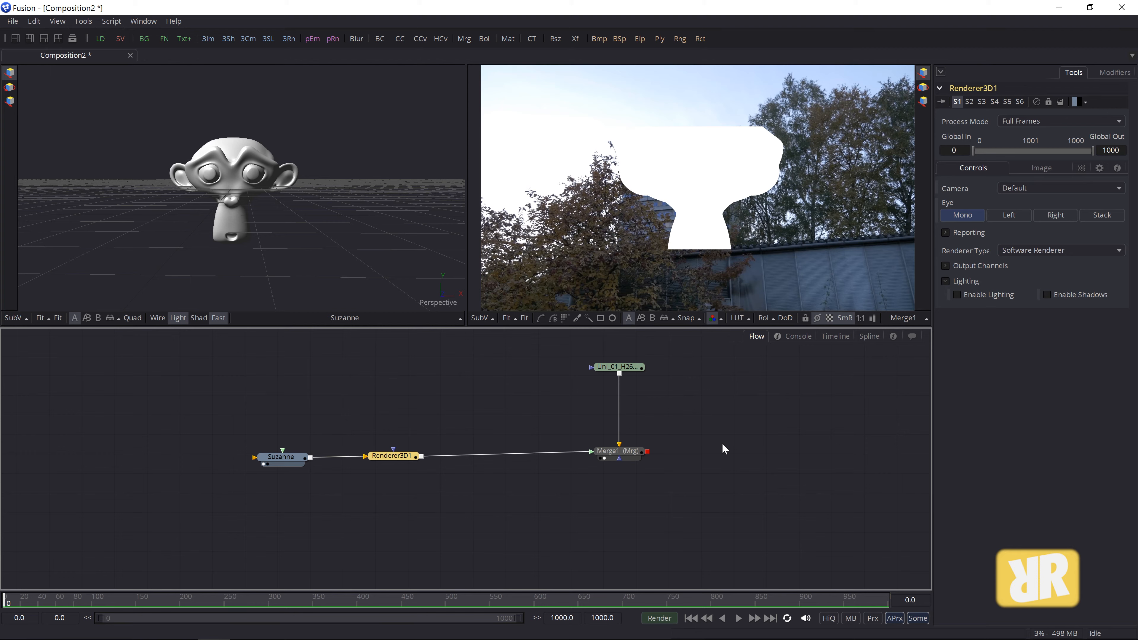
pyautogui.click(612, 452)
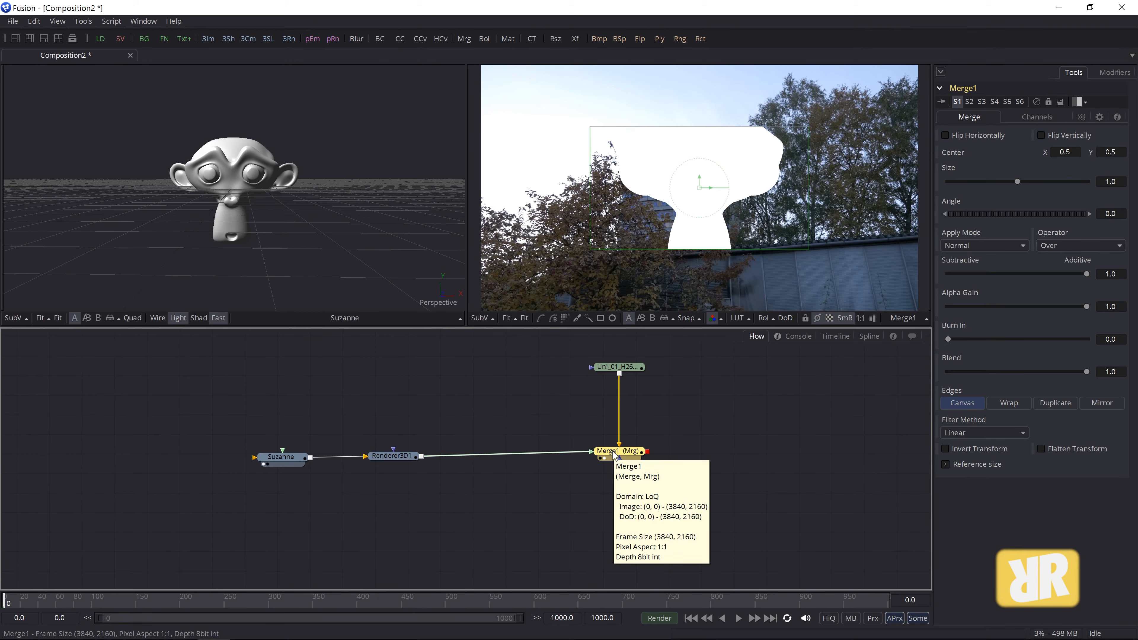
pyautogui.click(523, 318)
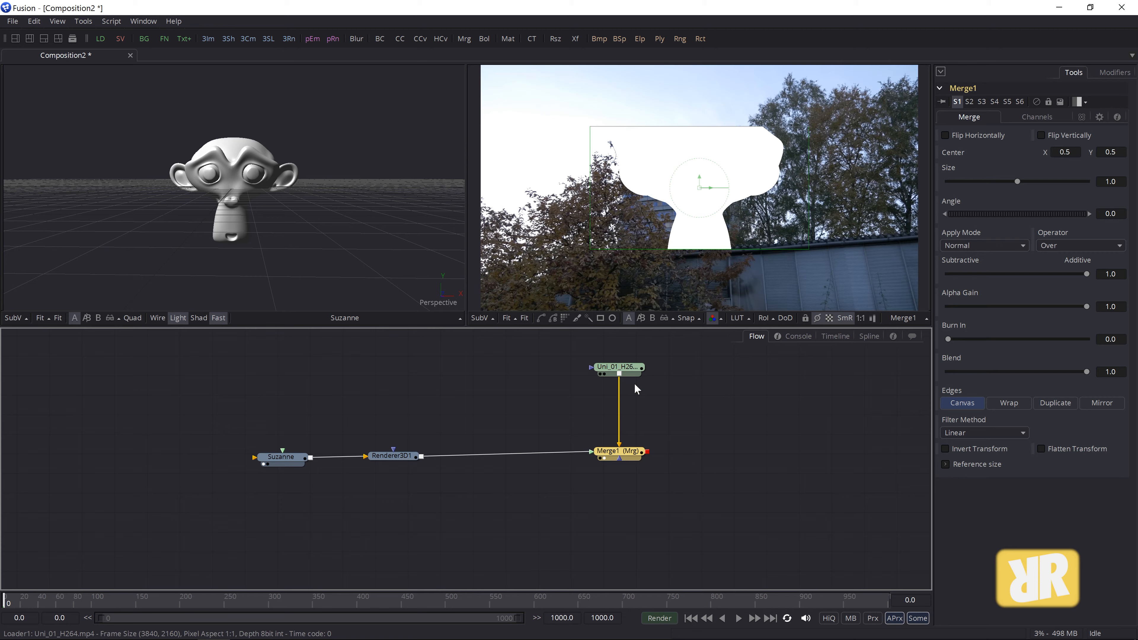
# - Check the footage loader and Suzanne settings, nudge Suzanne left, and show Renderer3D1's inspector
pyautogui.click(632, 369)
pyautogui.moveTo(632, 370)
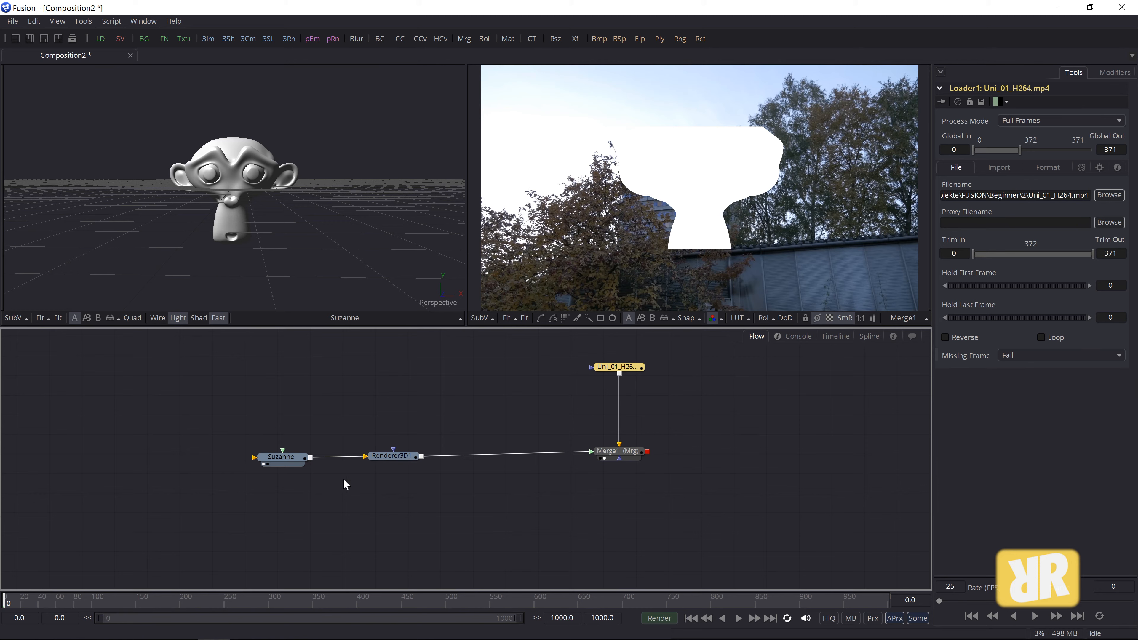
pyautogui.moveTo(260, 453)
pyautogui.mouseDown()
pyautogui.moveTo(240, 470)
pyautogui.moveTo(281, 462)
pyautogui.moveTo(242, 453)
pyautogui.mouseUp()
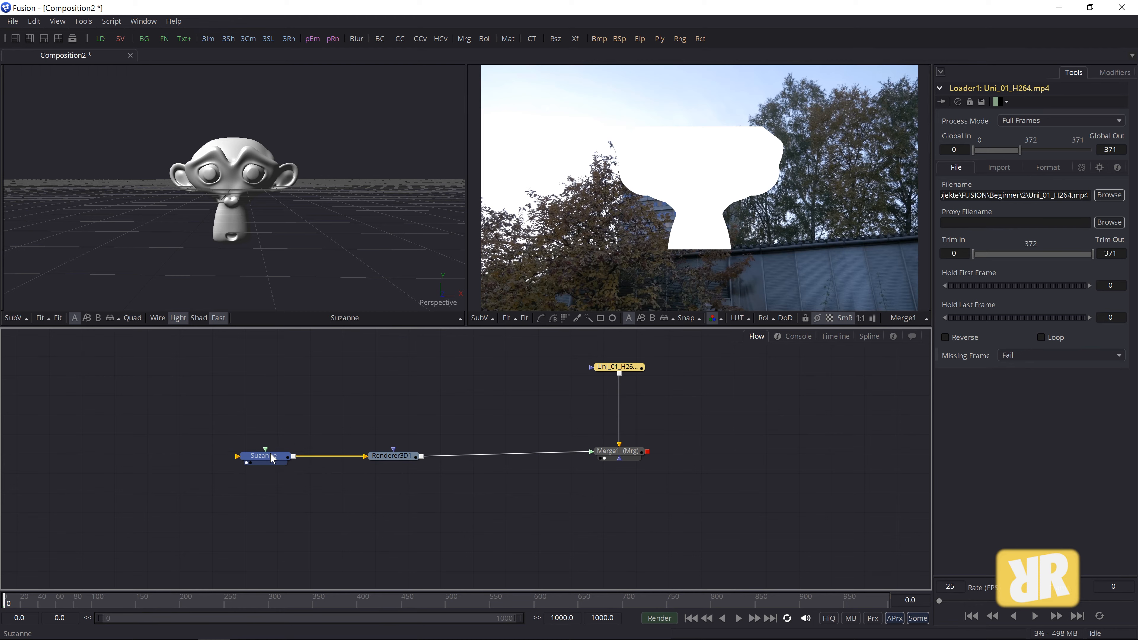
pyautogui.click(272, 458)
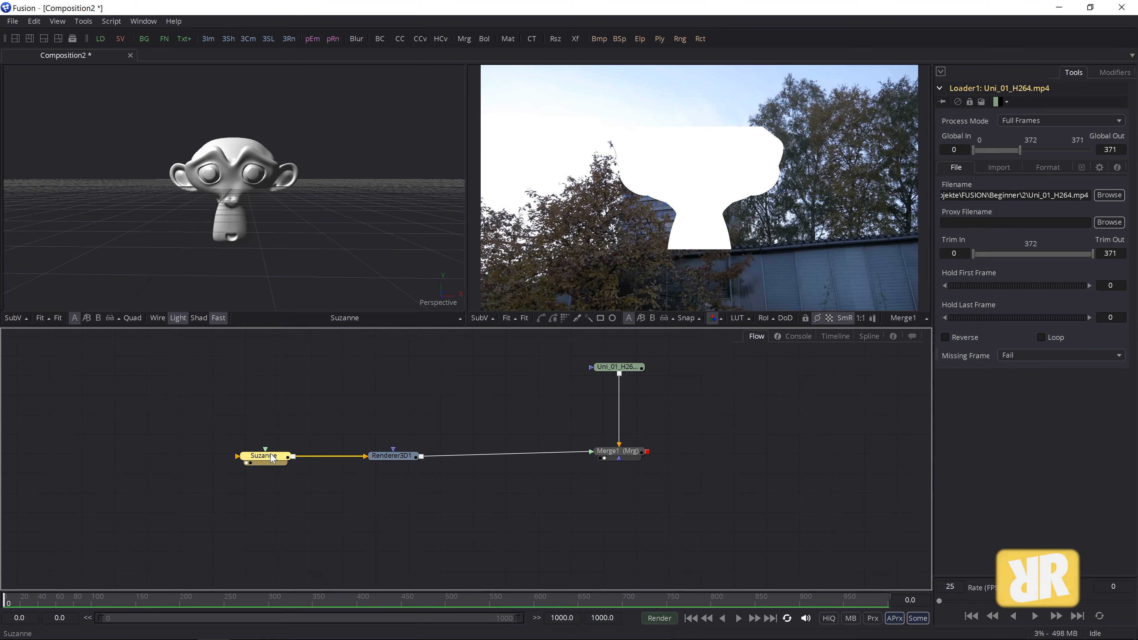
pyautogui.click(394, 459)
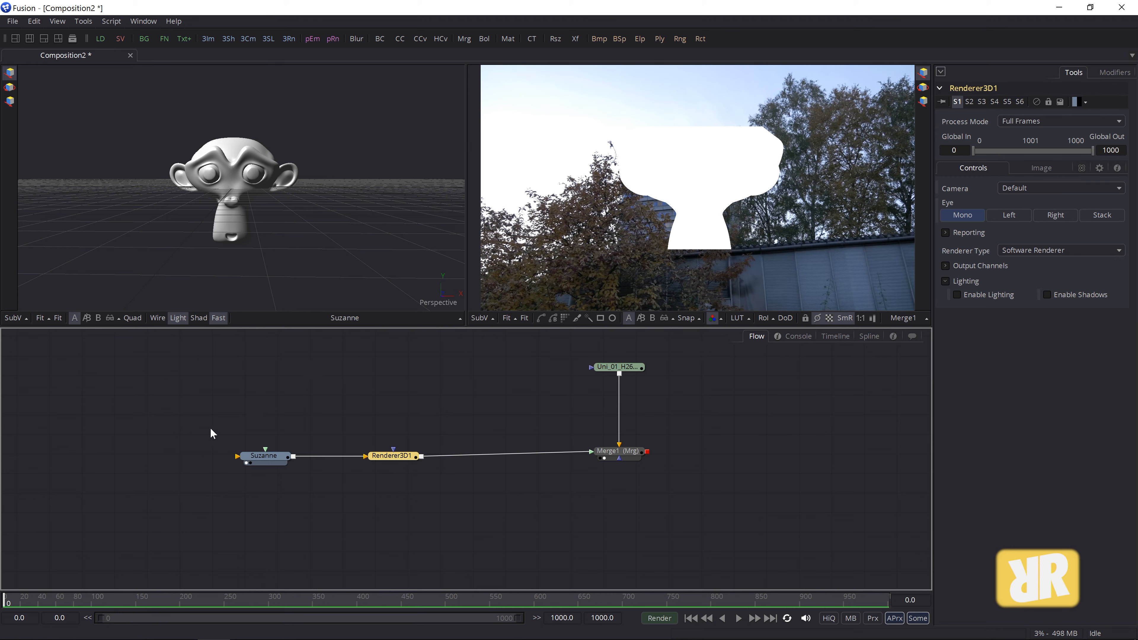
pyautogui.click(12, 21)
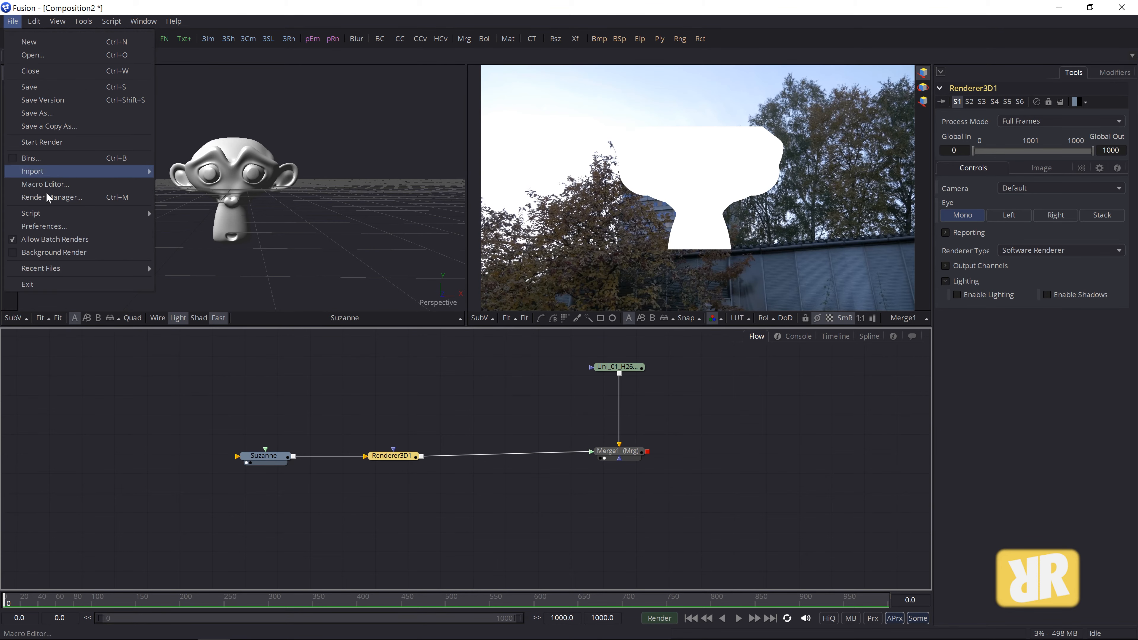
pyautogui.click(50, 224)
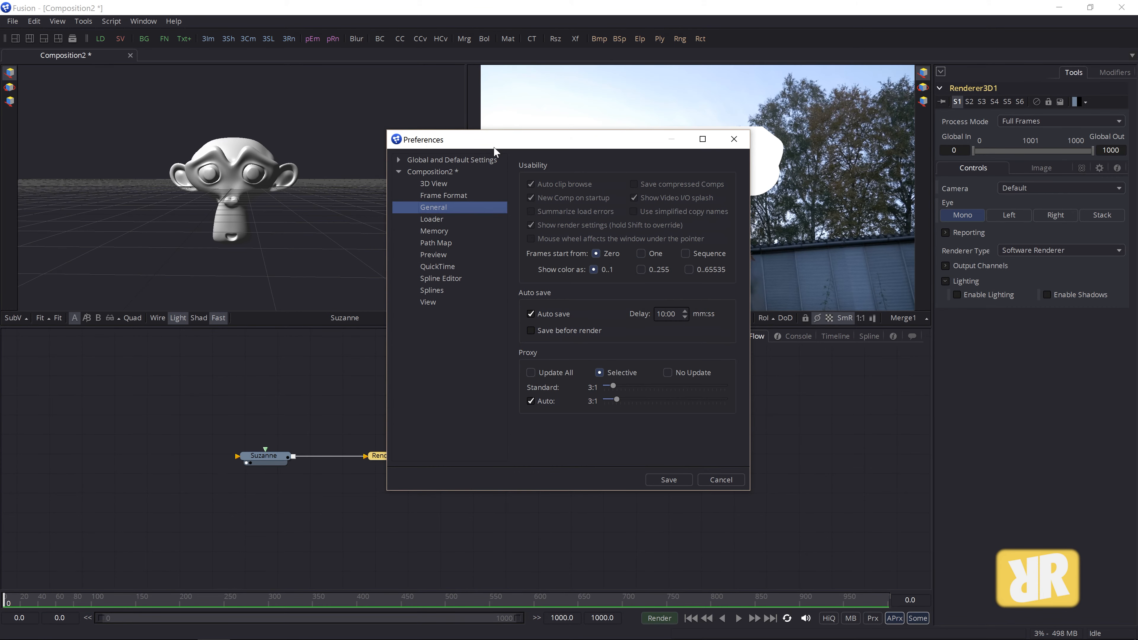
pyautogui.click(329, 155)
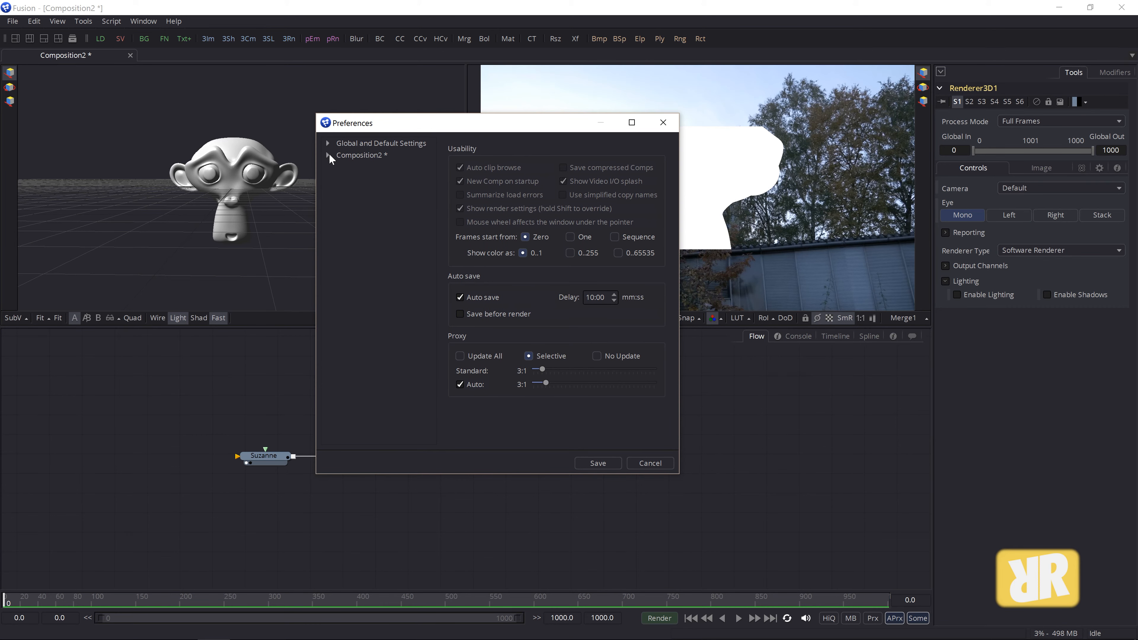
pyautogui.click(326, 154)
pyautogui.click(327, 142)
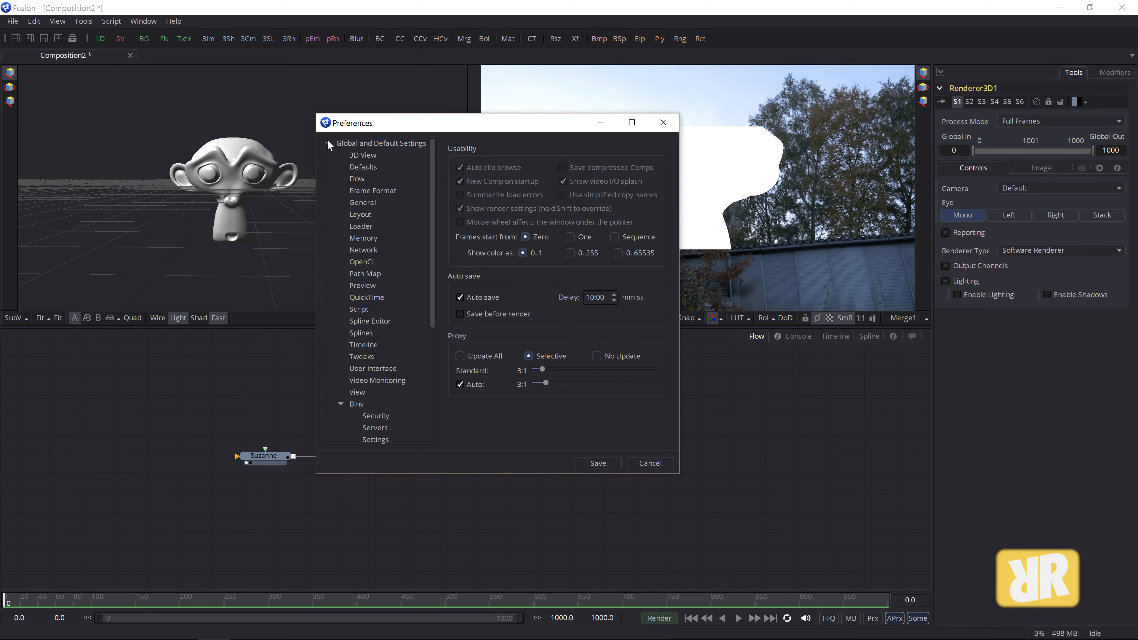
pyautogui.click(369, 190)
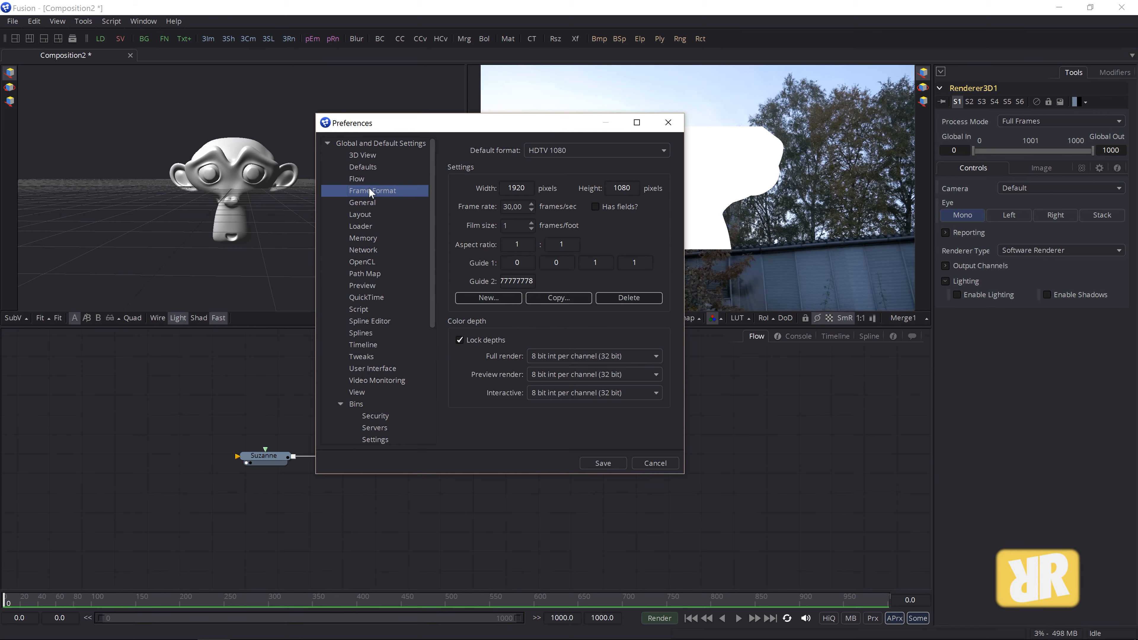
pyautogui.doubleClick(519, 188)
pyautogui.doubleClick(621, 187)
pyautogui.click(668, 122)
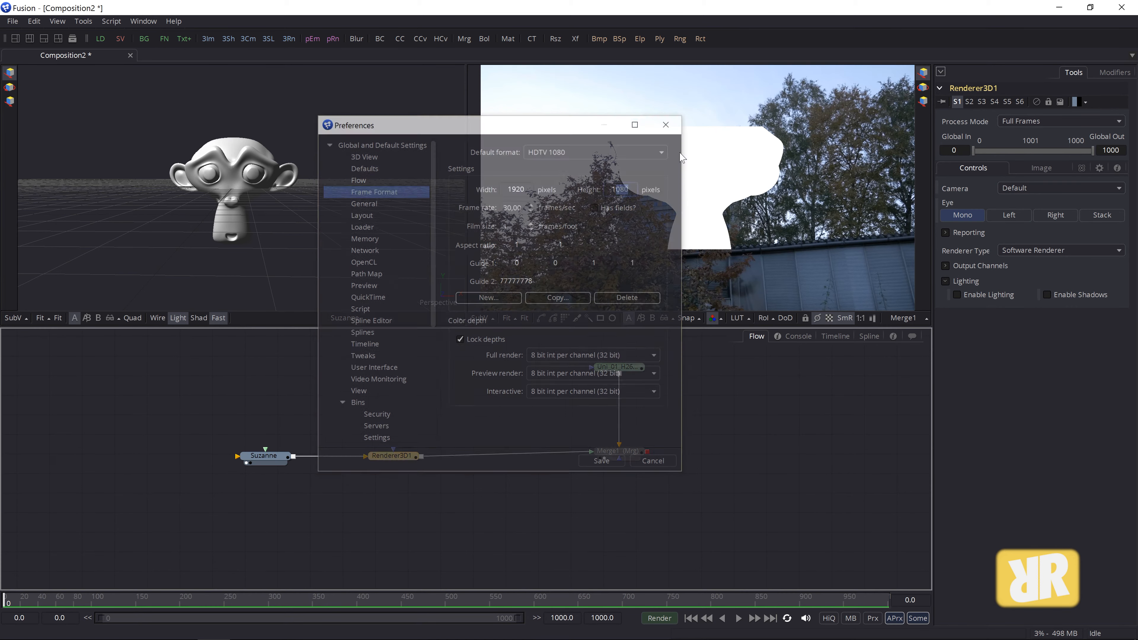
pyautogui.click(616, 371)
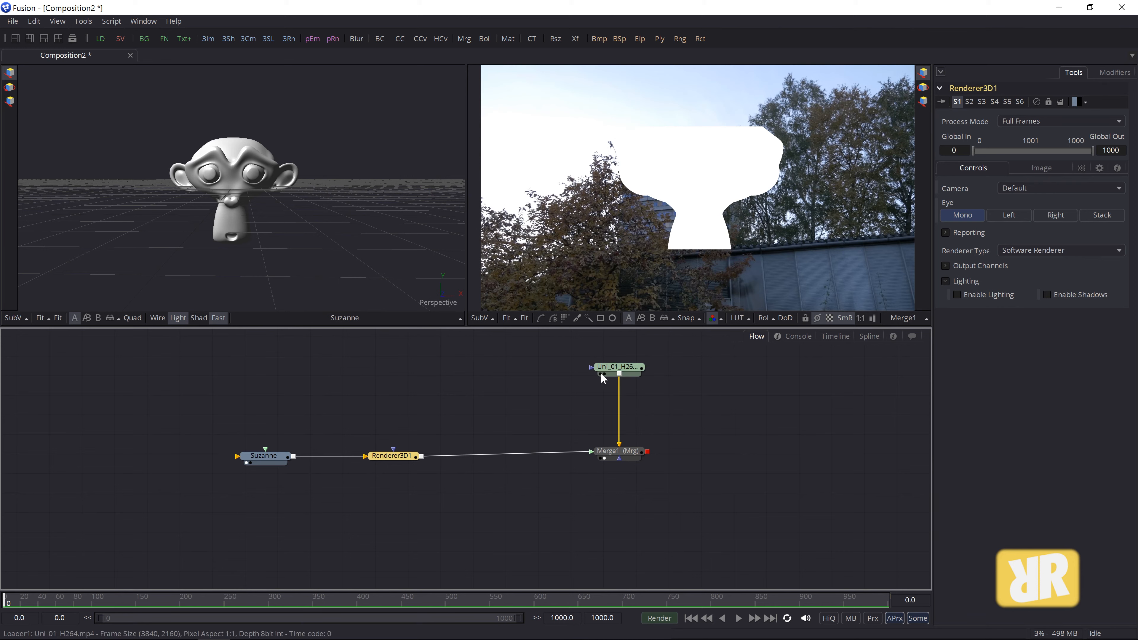
pyautogui.click(601, 373)
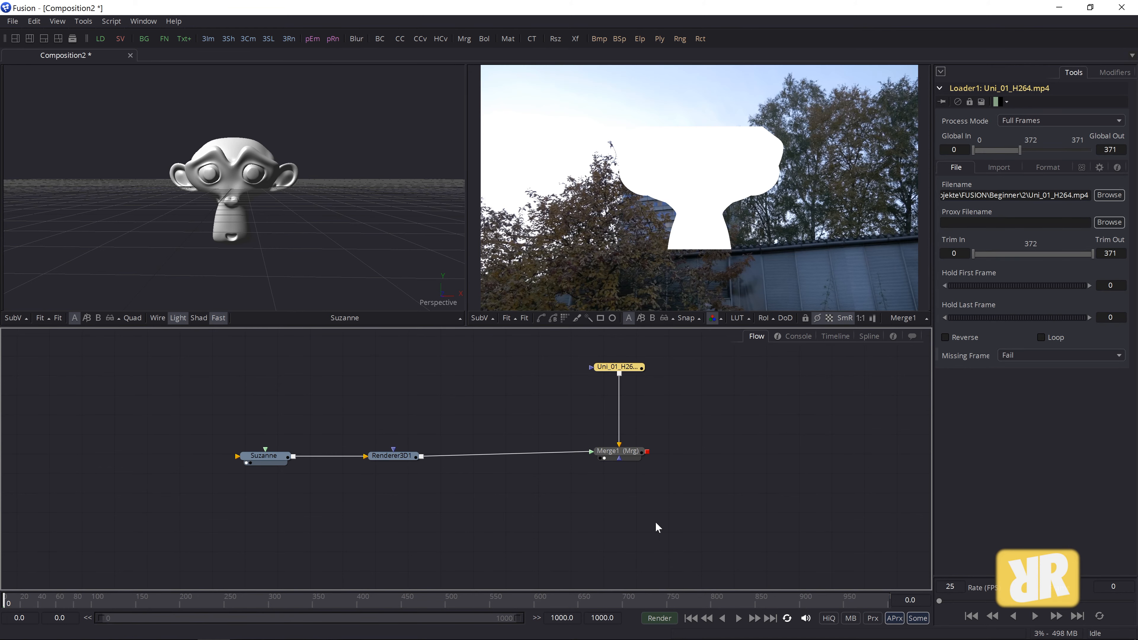
# - Insert a Resize node after the loader at 1920×1080 via tool search 'res', then shift Suzanne left
pyautogui.hotkey('ctrl', 'space')
pyautogui.write('r')
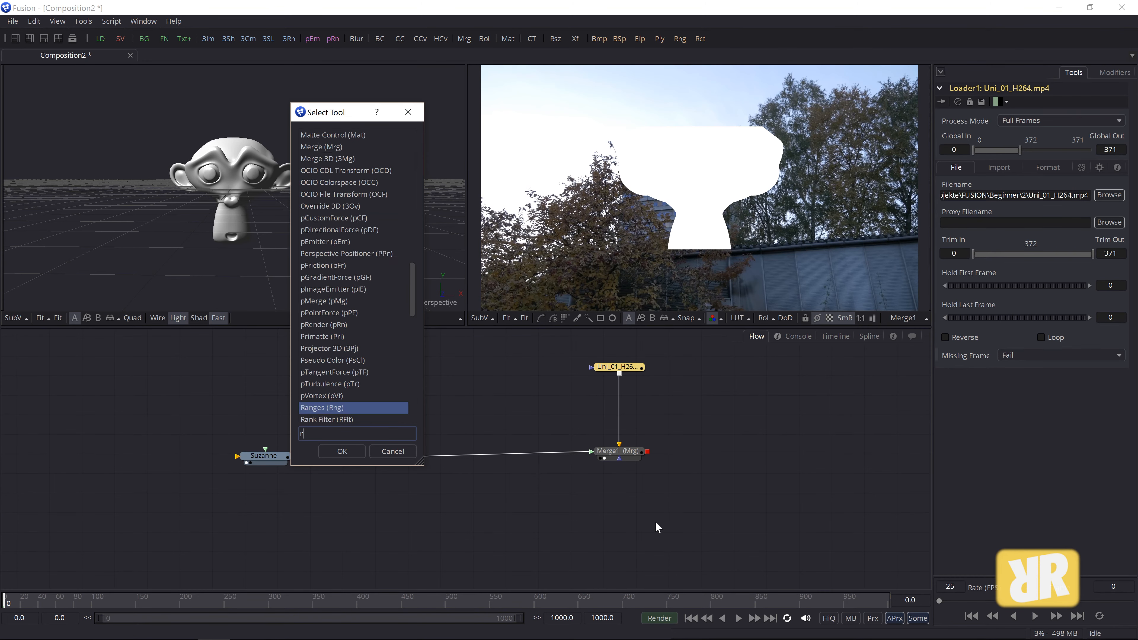
pyautogui.write('esiz')
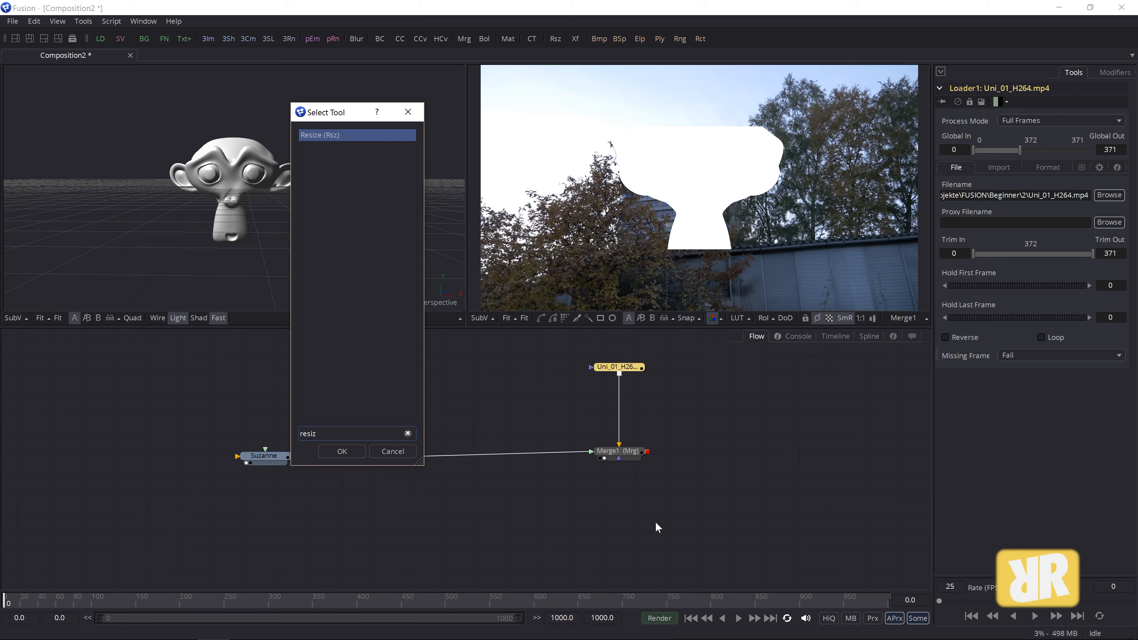
pyautogui.press('Return')
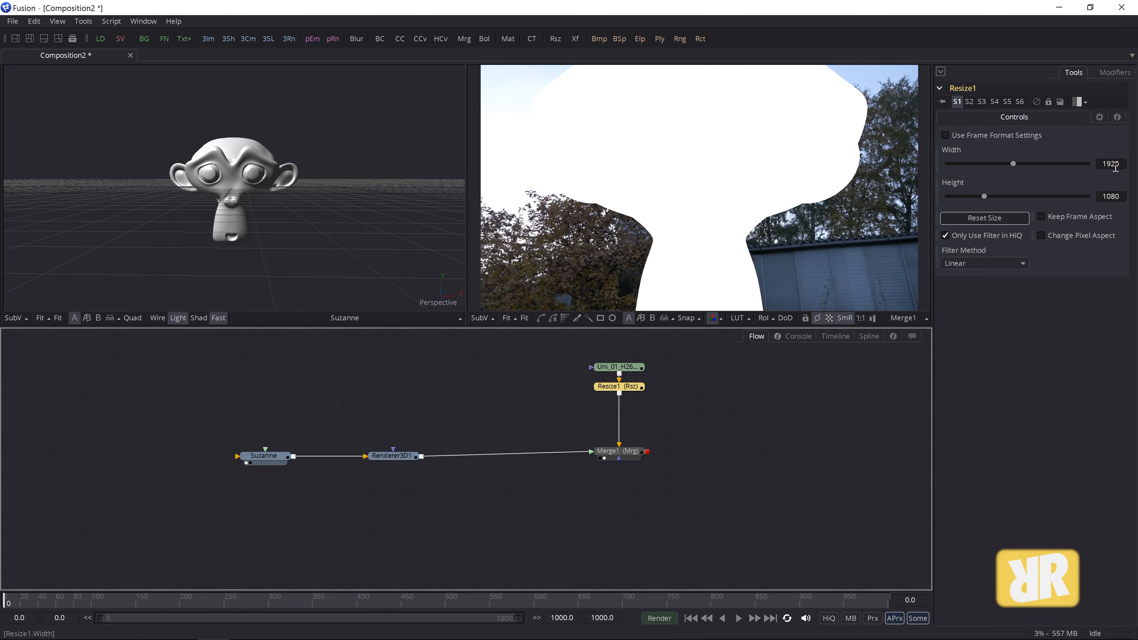
pyautogui.moveTo(624, 453)
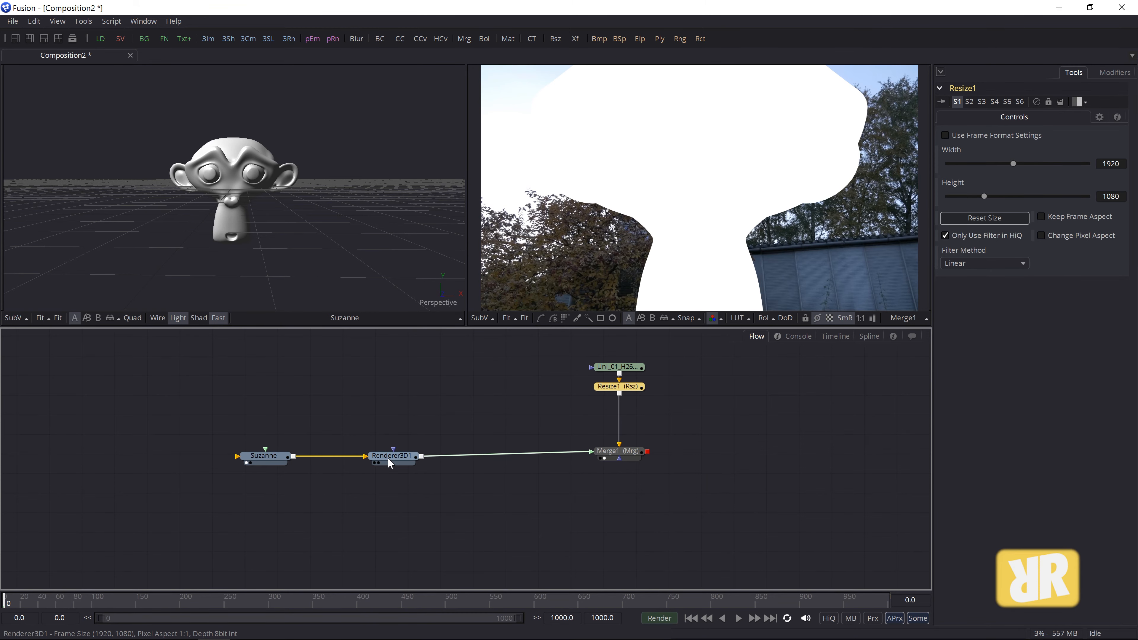
pyautogui.moveTo(388, 459)
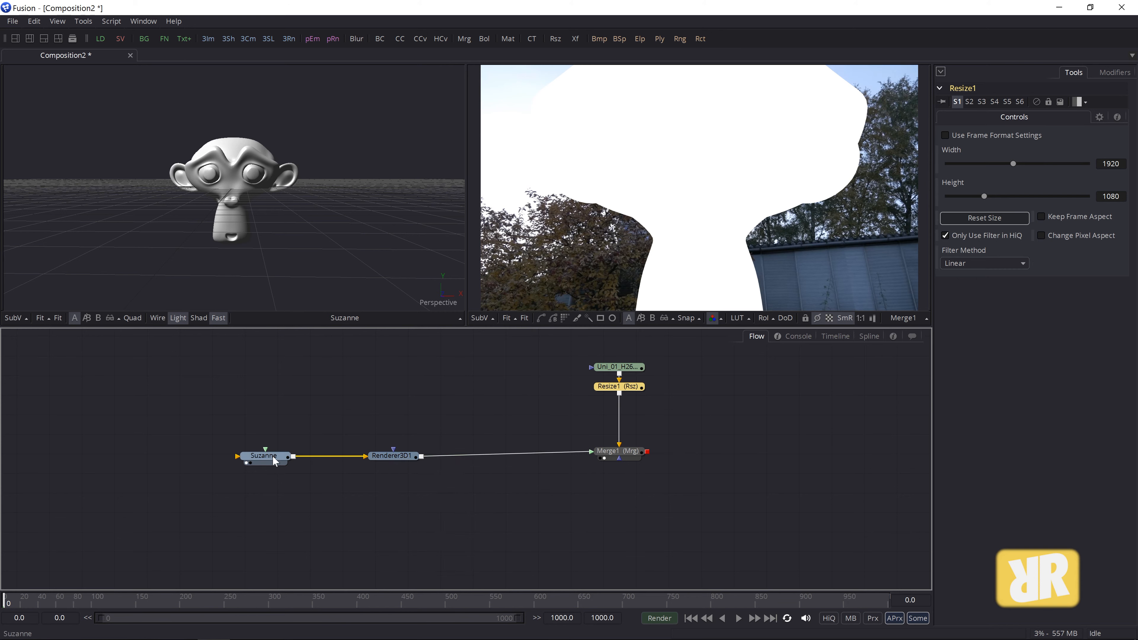
pyautogui.moveTo(274, 460); pyautogui.dragTo(255, 459)
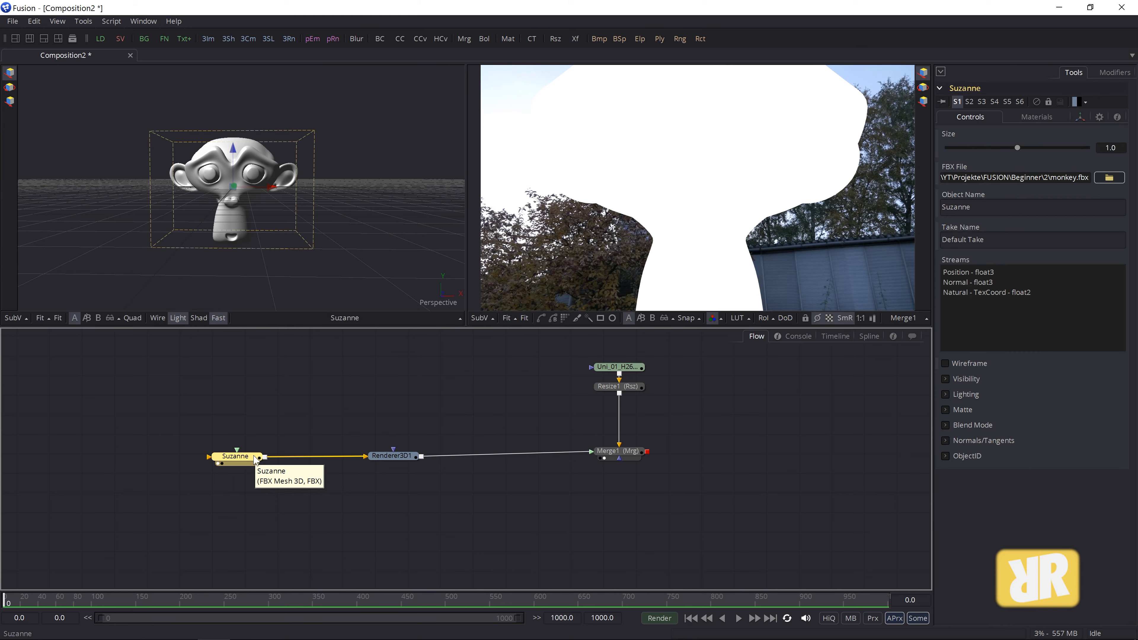
# - Compare the monkey with and without viewer lighting, then drag Suzanne far left
pyautogui.click(178, 317)
pyautogui.click(178, 317)
pyautogui.click(178, 317)
pyautogui.click(178, 318)
pyautogui.click(179, 317)
pyautogui.click(179, 317)
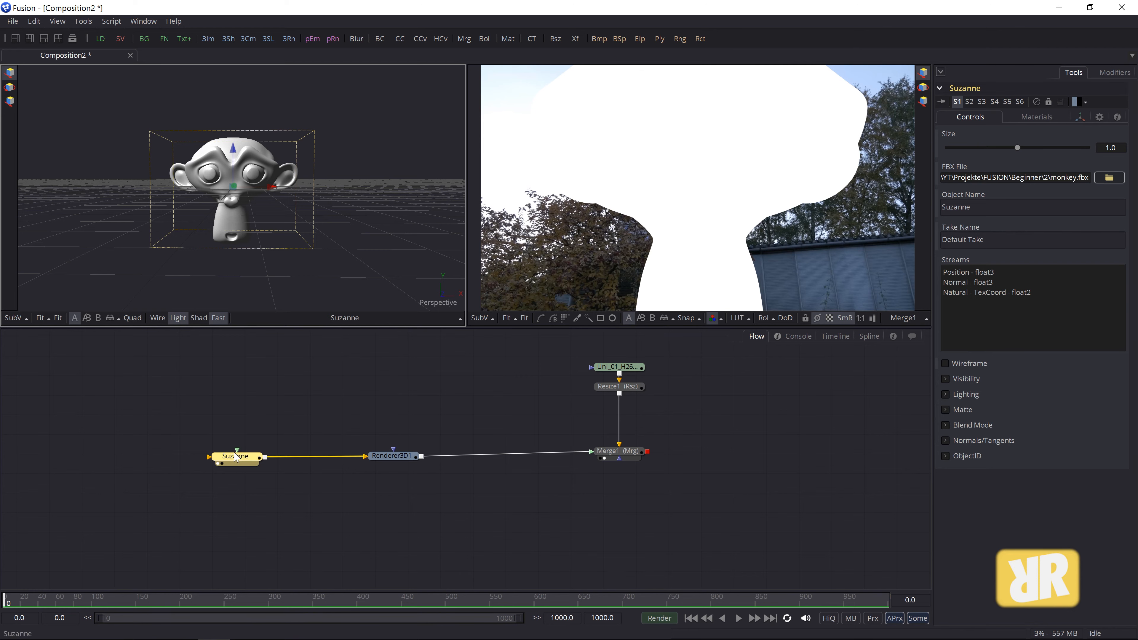
pyautogui.moveTo(237, 458); pyautogui.dragTo(151, 459)
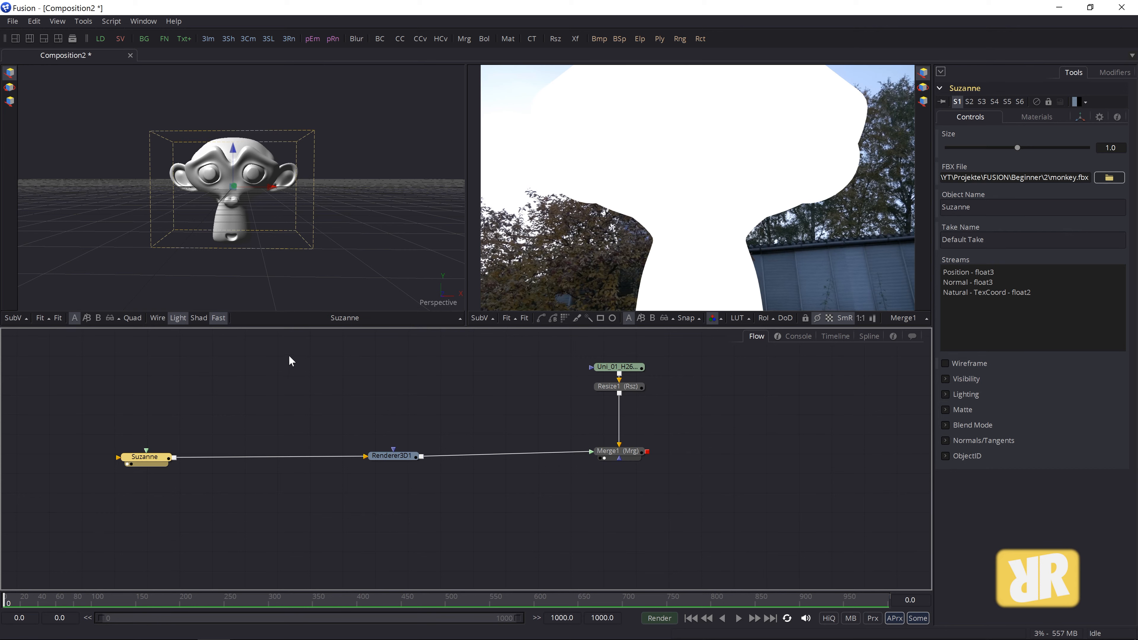
# - Add a Merge 3D node and wire it between Suzanne and Renderer3D1
pyautogui.click(84, 22)
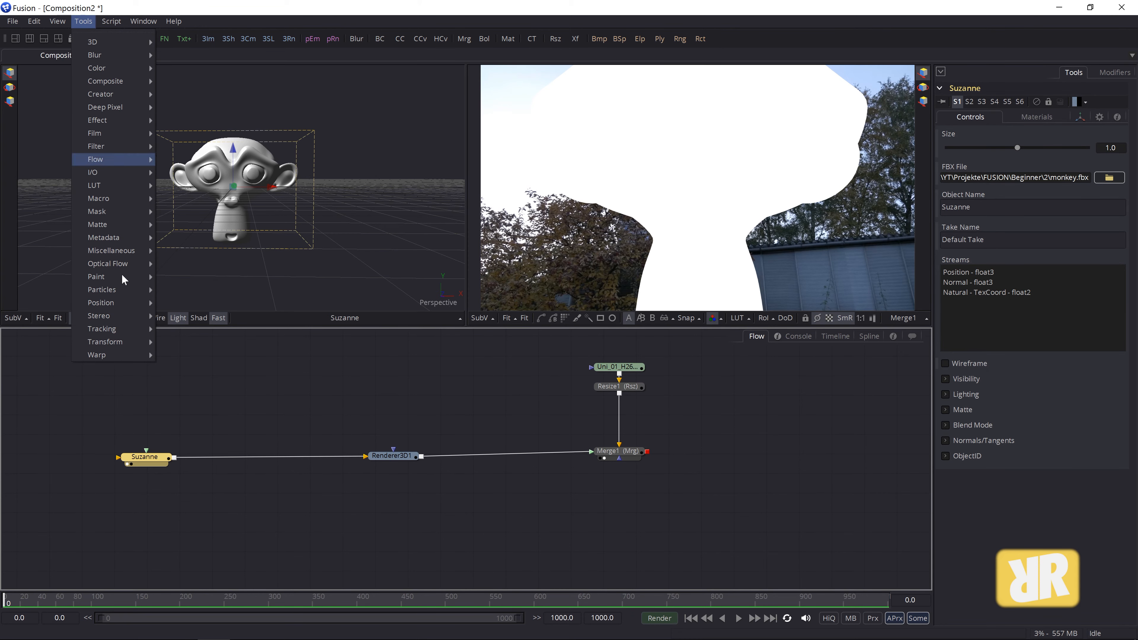
pyautogui.moveTo(92, 41)
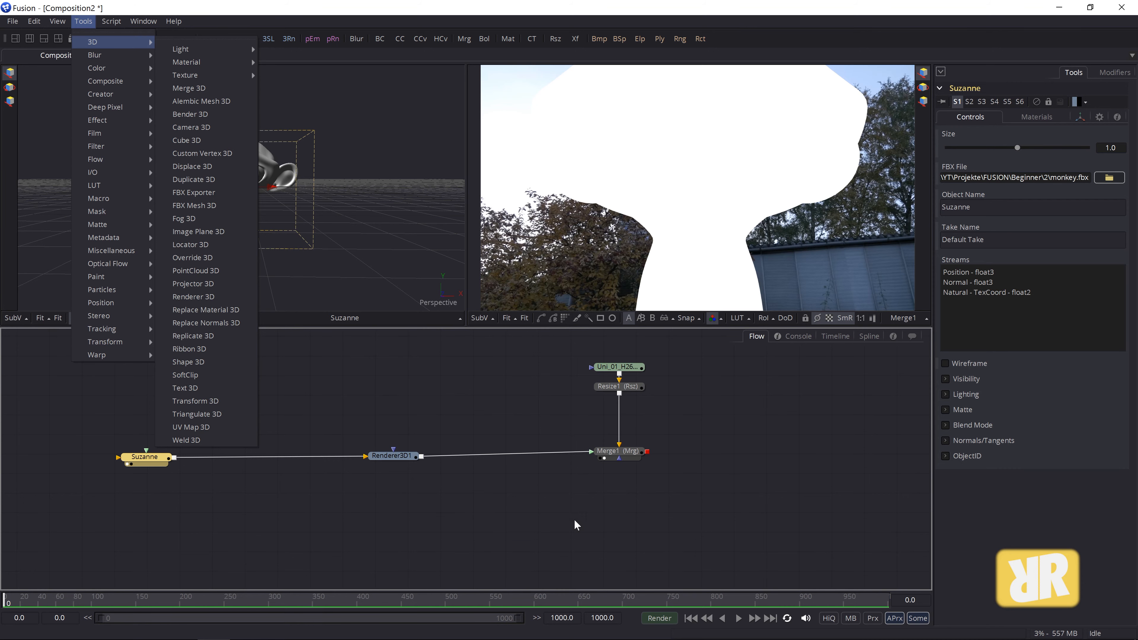
pyautogui.click(366, 526)
pyautogui.moveTo(626, 453)
pyautogui.mouseDown()
pyautogui.moveTo(645, 472)
pyautogui.moveTo(648, 448)
pyautogui.moveTo(614, 452)
pyautogui.moveTo(626, 450)
pyautogui.mouseUp()
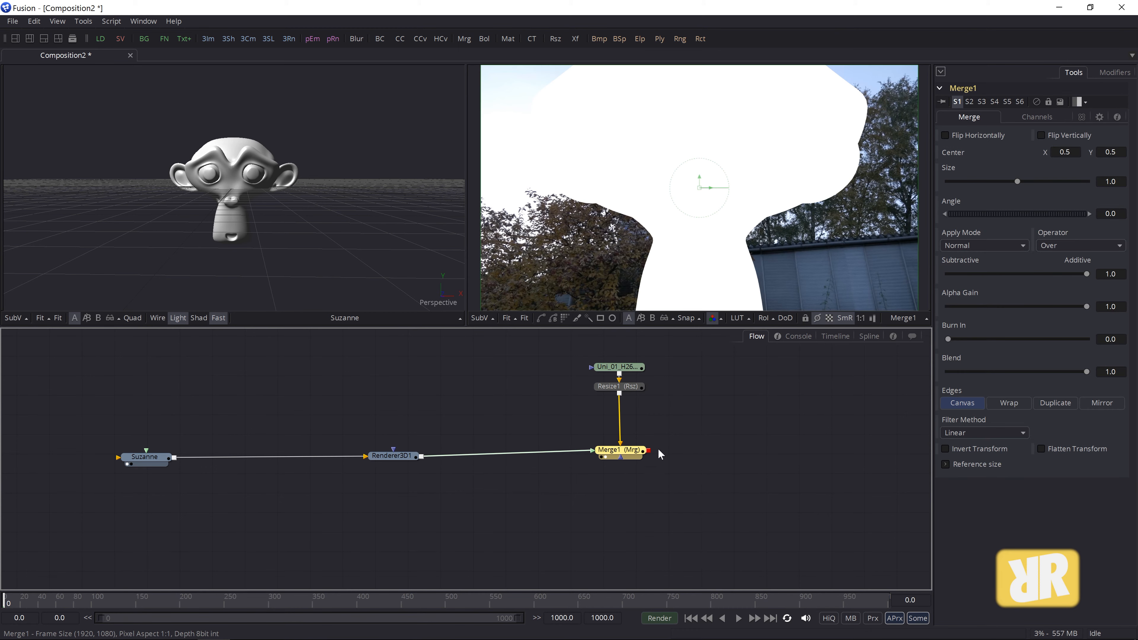
pyautogui.click(84, 21)
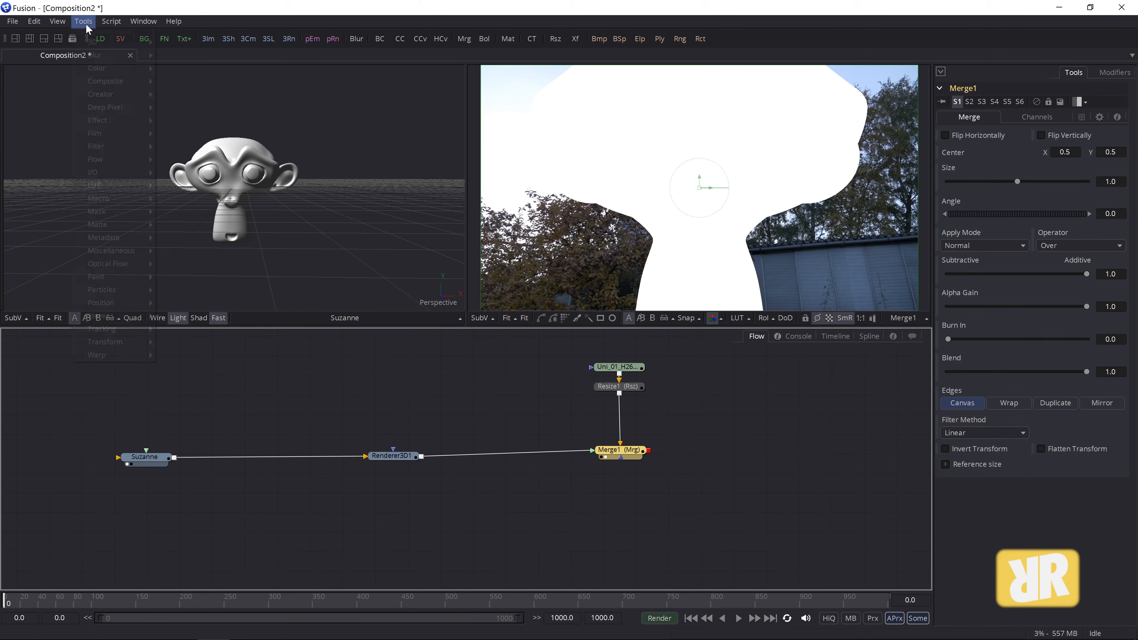
pyautogui.moveTo(104, 40)
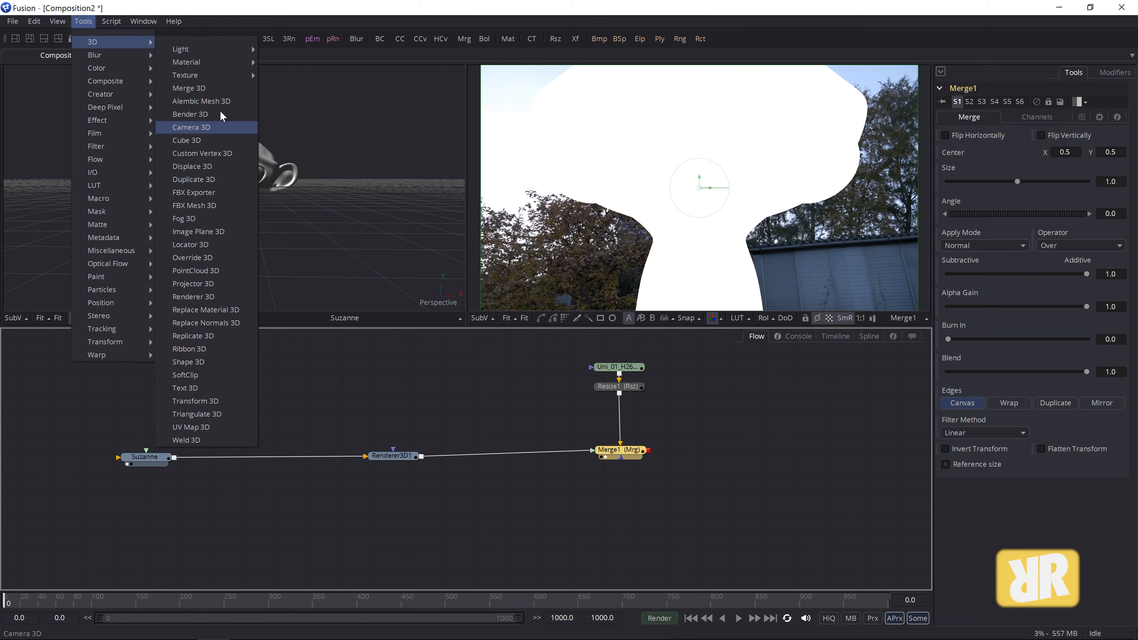
pyautogui.click(200, 88)
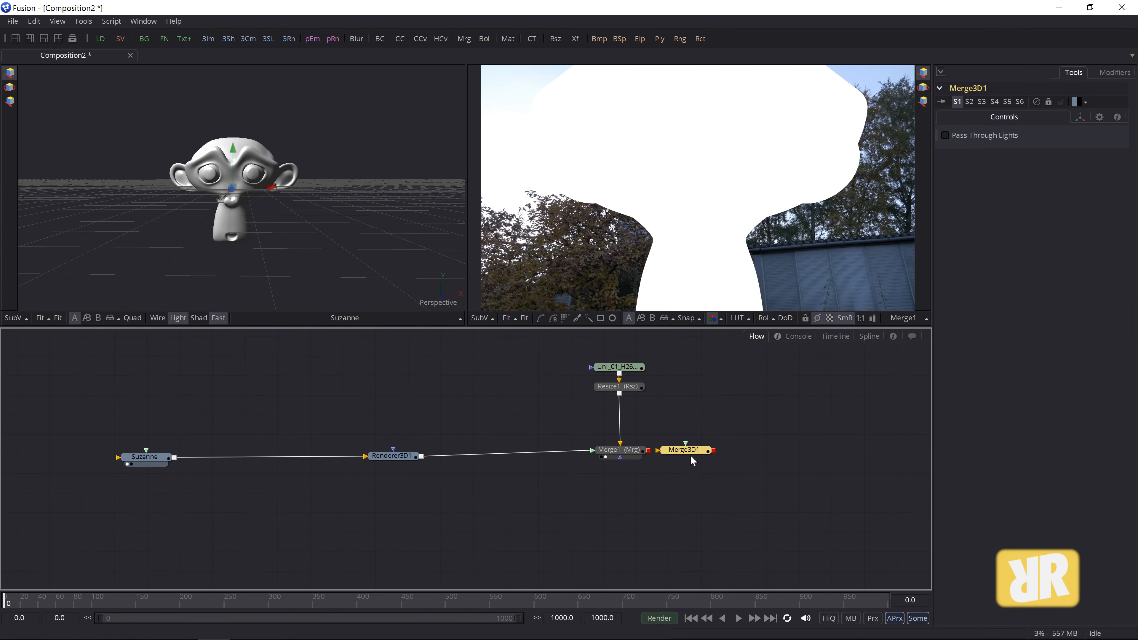
pyautogui.moveTo(685, 451); pyautogui.dragTo(252, 441)
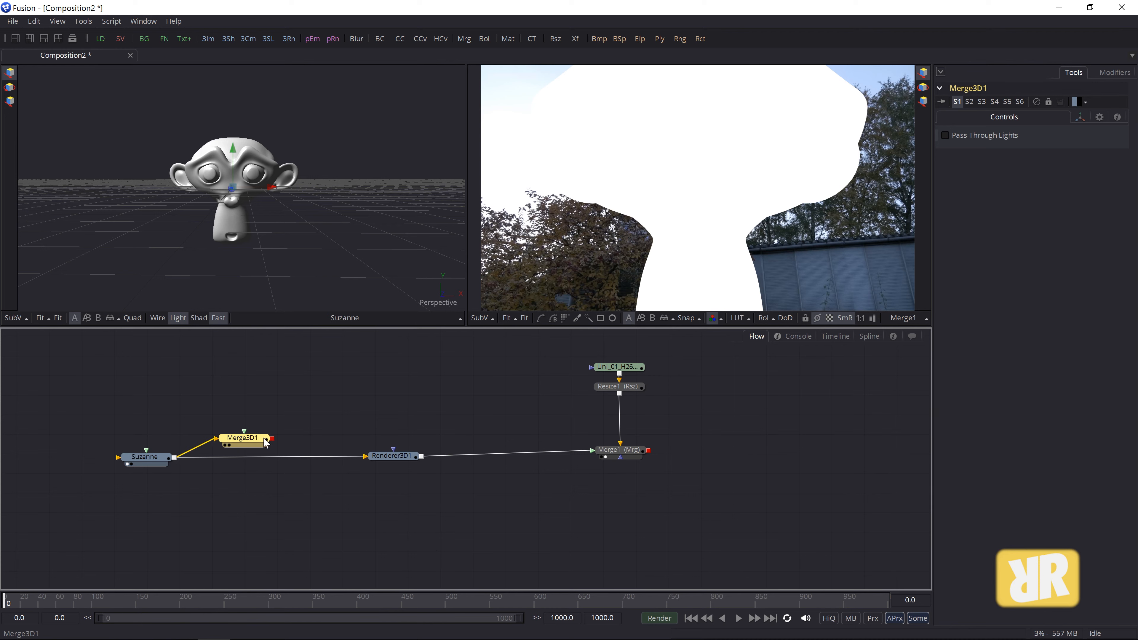
pyautogui.moveTo(272, 438); pyautogui.dragTo(354, 459)
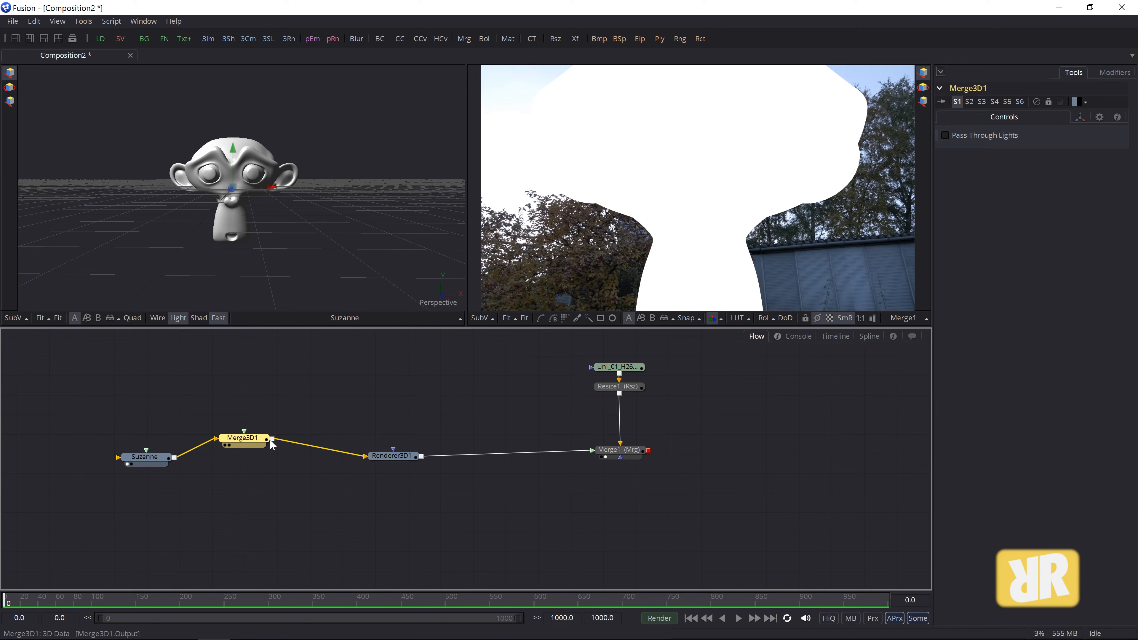
pyautogui.moveTo(254, 441); pyautogui.dragTo(285, 460)
# - Line Merge3D1 up along the node chain, then inspect Renderer3D1 and Suzanne
pyautogui.click(315, 479)
pyautogui.click(378, 456)
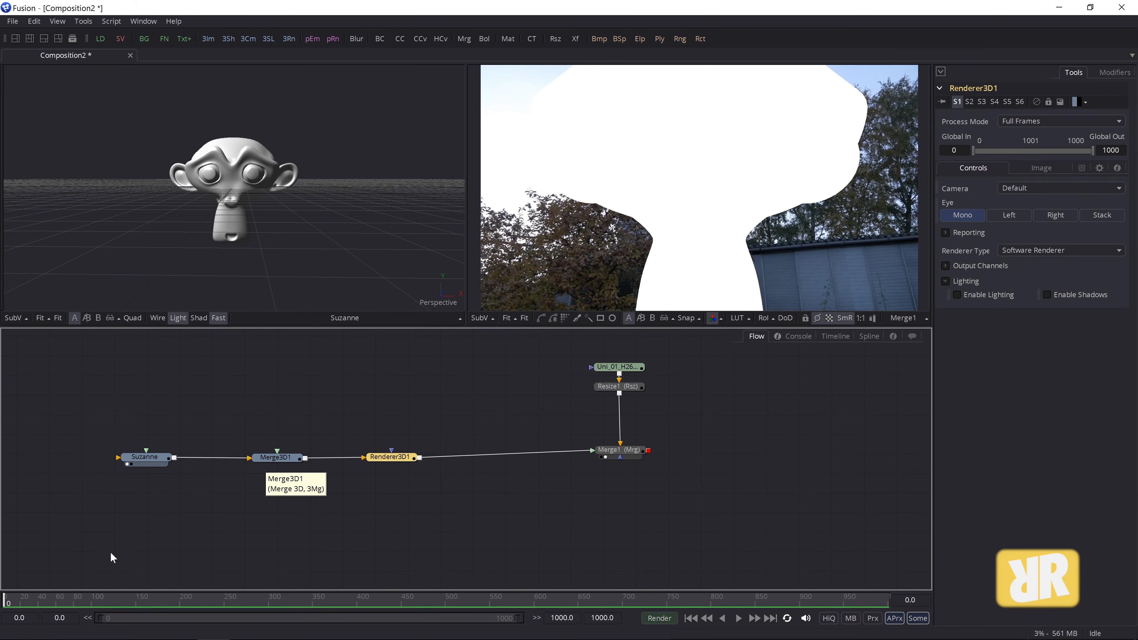
pyautogui.moveTo(291, 461); pyautogui.dragTo(282, 460)
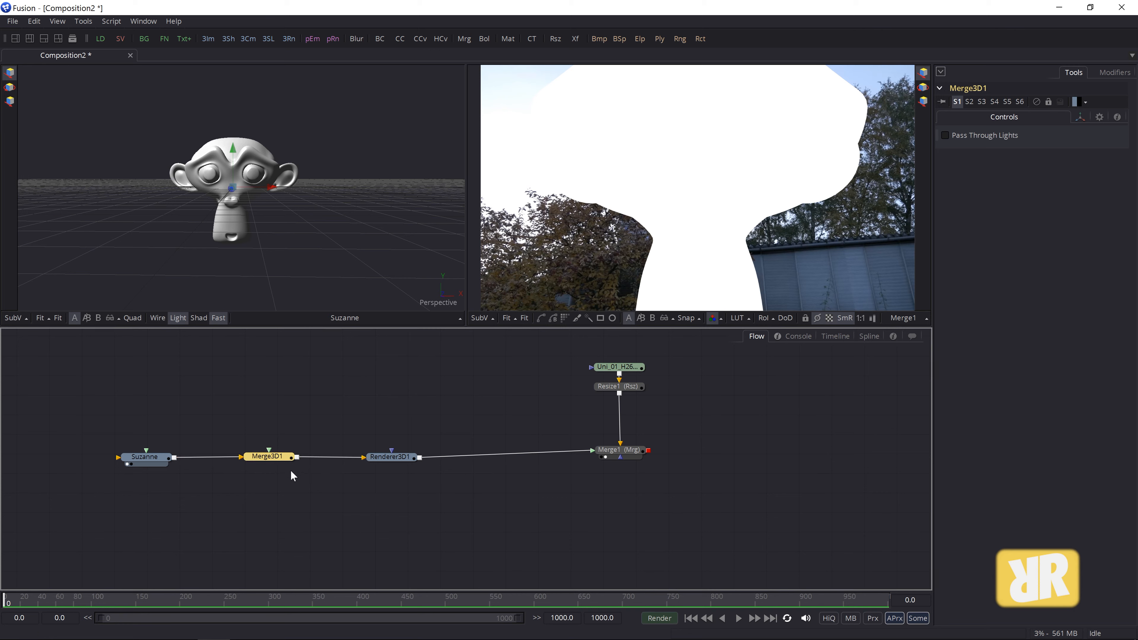
pyautogui.moveTo(273, 458); pyautogui.dragTo(283, 457)
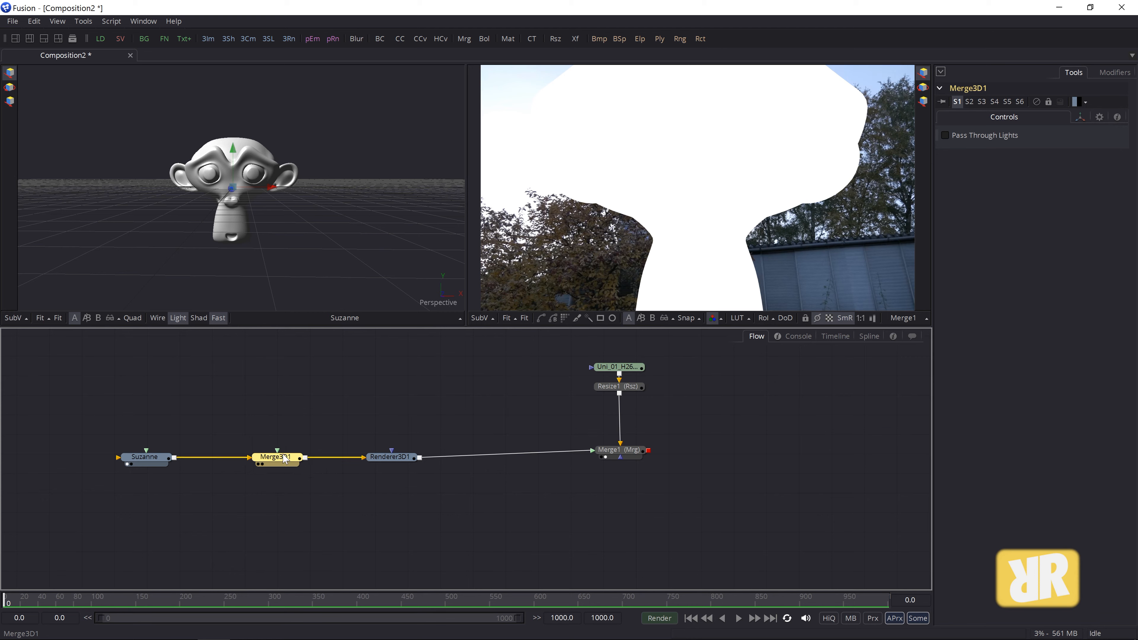
pyautogui.click(379, 459)
pyautogui.click(157, 463)
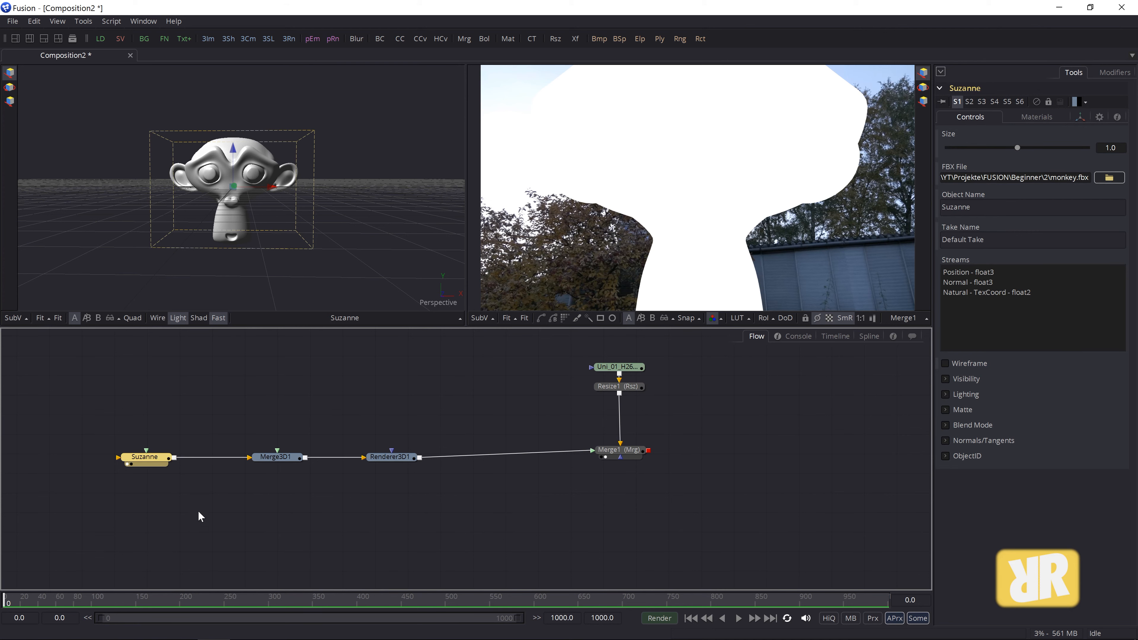
# - Add a Camera 3D node connected to Merge3D1 and place it below it
pyautogui.click(275, 457)
pyautogui.click(83, 21)
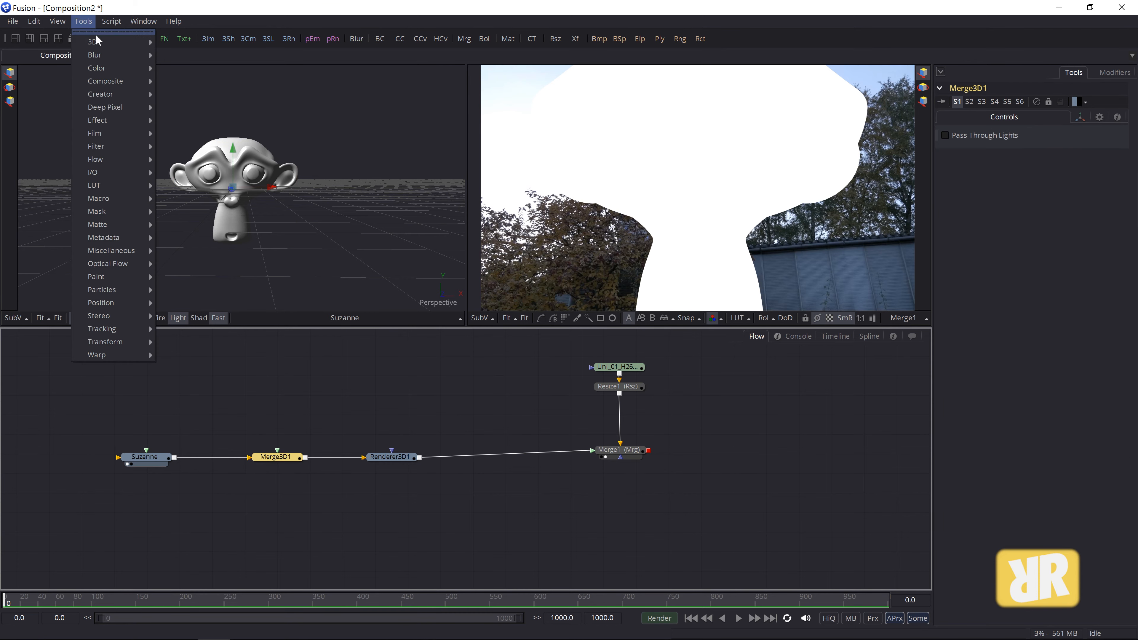
pyautogui.moveTo(97, 41)
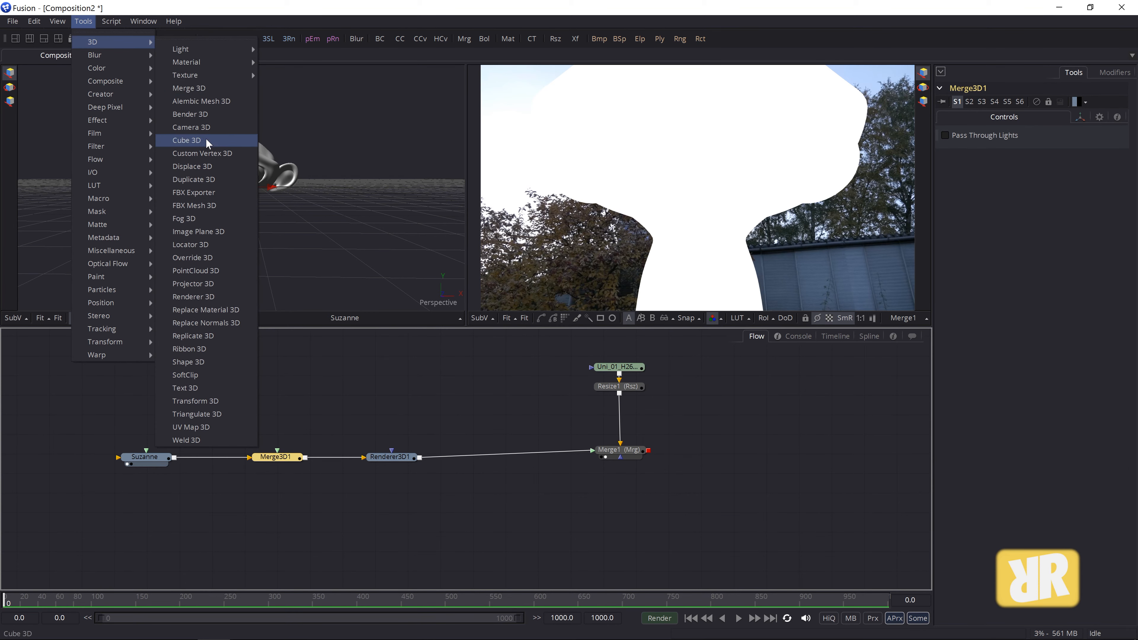
pyautogui.click(192, 127)
pyautogui.moveTo(148, 482); pyautogui.dragTo(275, 535)
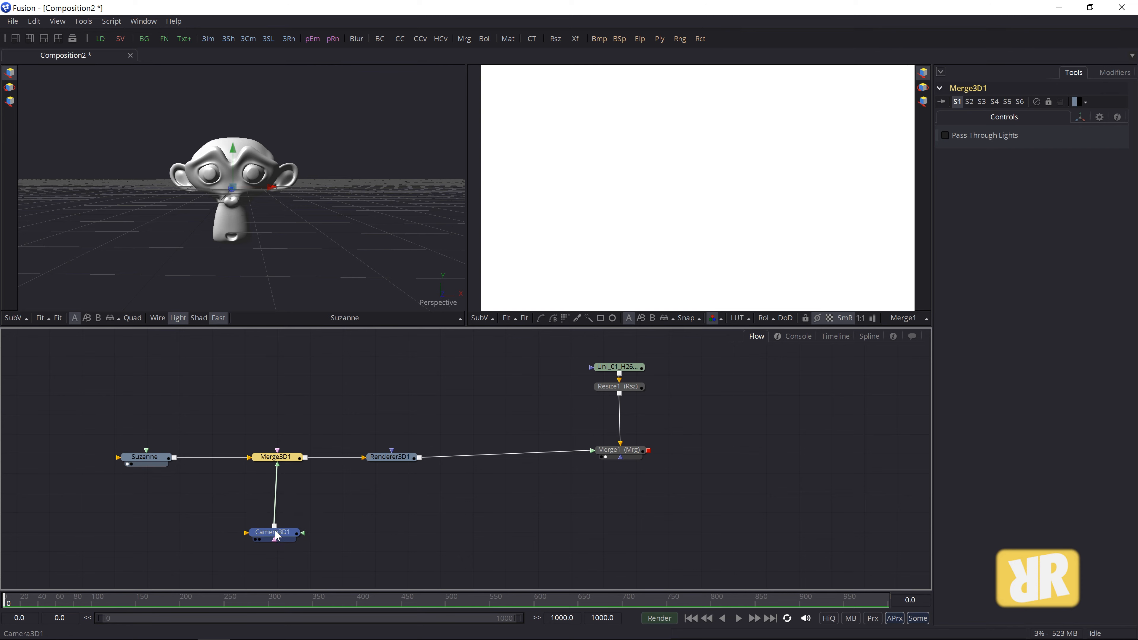
pyautogui.click(276, 533)
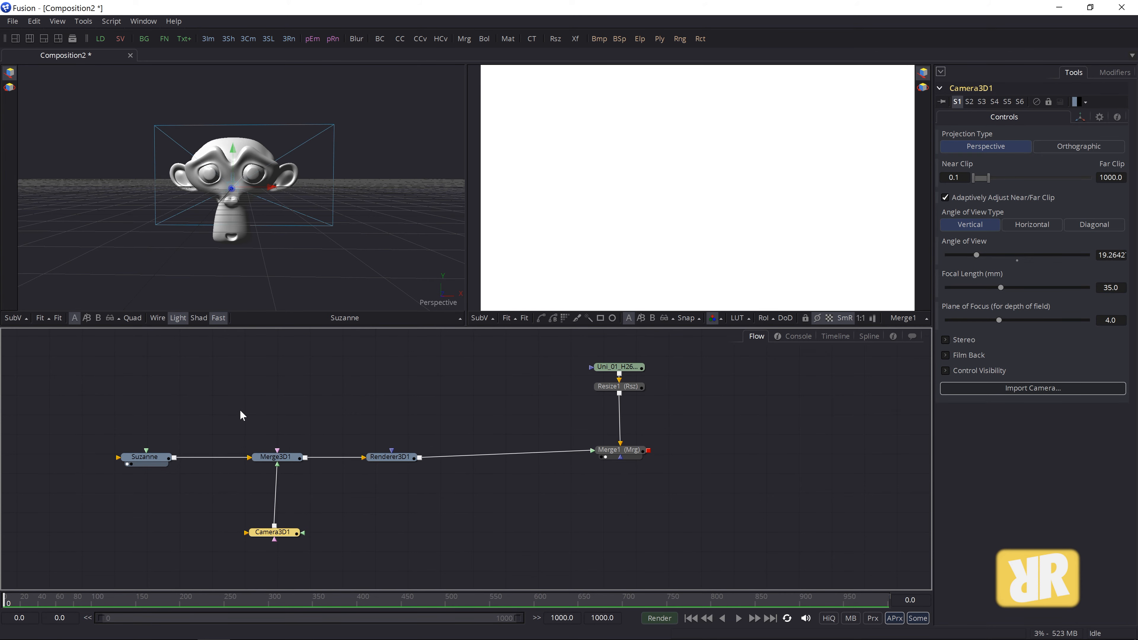
# - Show Merge3D1 in both viewers and tidy the camera and Merge1 node positions
pyautogui.click(281, 461)
pyautogui.press('1')
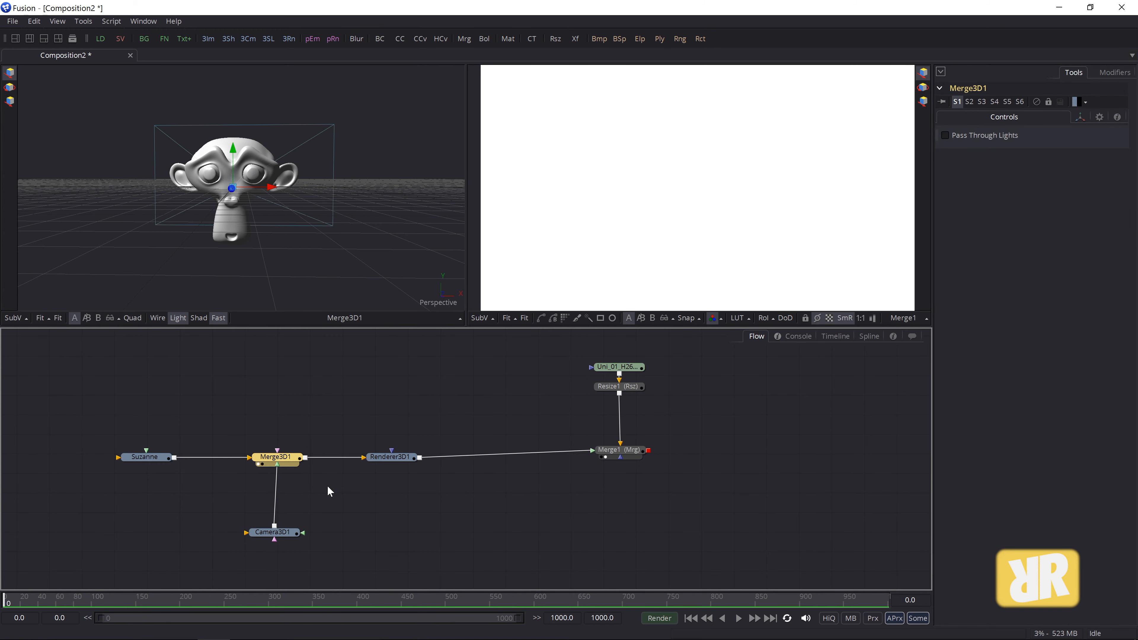
pyautogui.press('2')
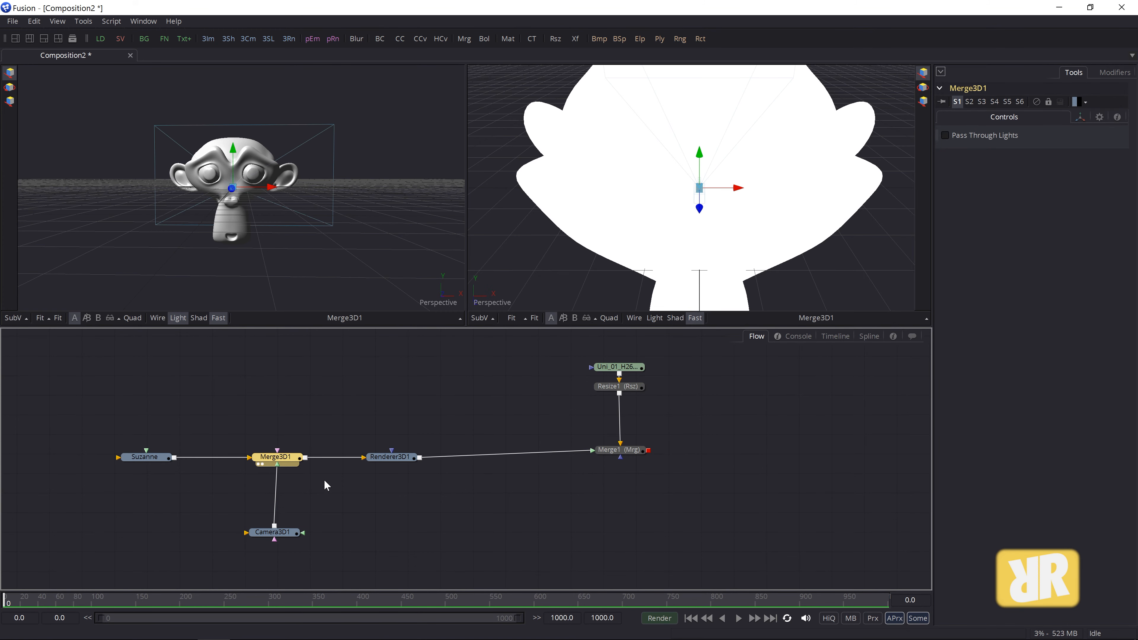
pyautogui.moveTo(283, 537); pyautogui.dragTo(289, 532)
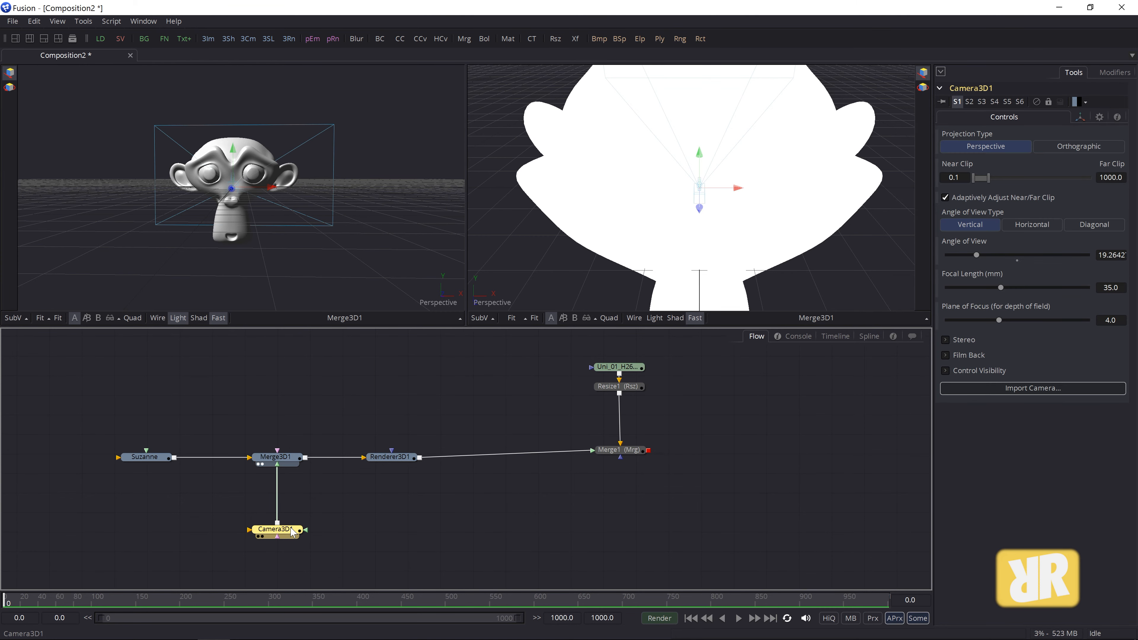
pyautogui.moveTo(628, 454); pyautogui.dragTo(628, 459)
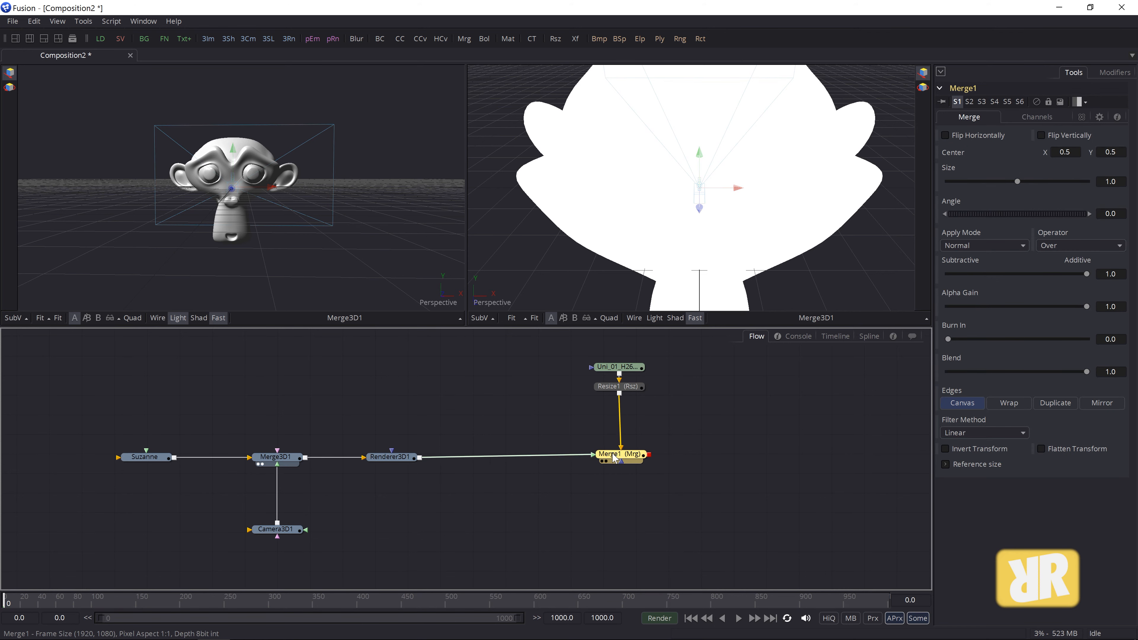
# - Set the right viewer to look through Camera3D1 and orbit the left view sideways
pyautogui.click(287, 458)
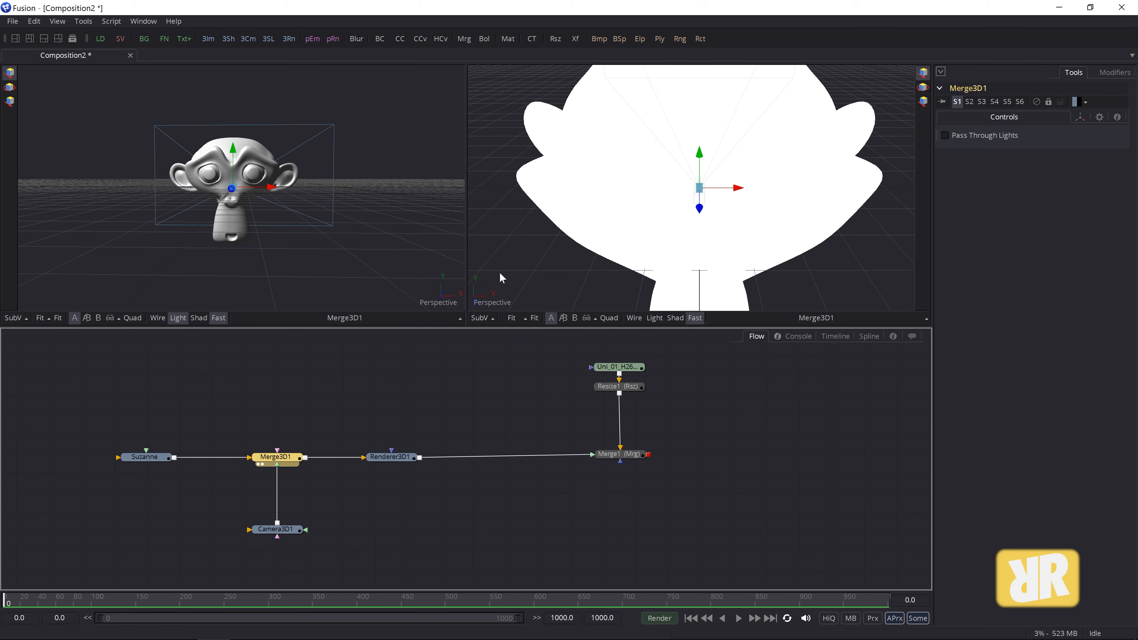
pyautogui.rightClick(480, 301)
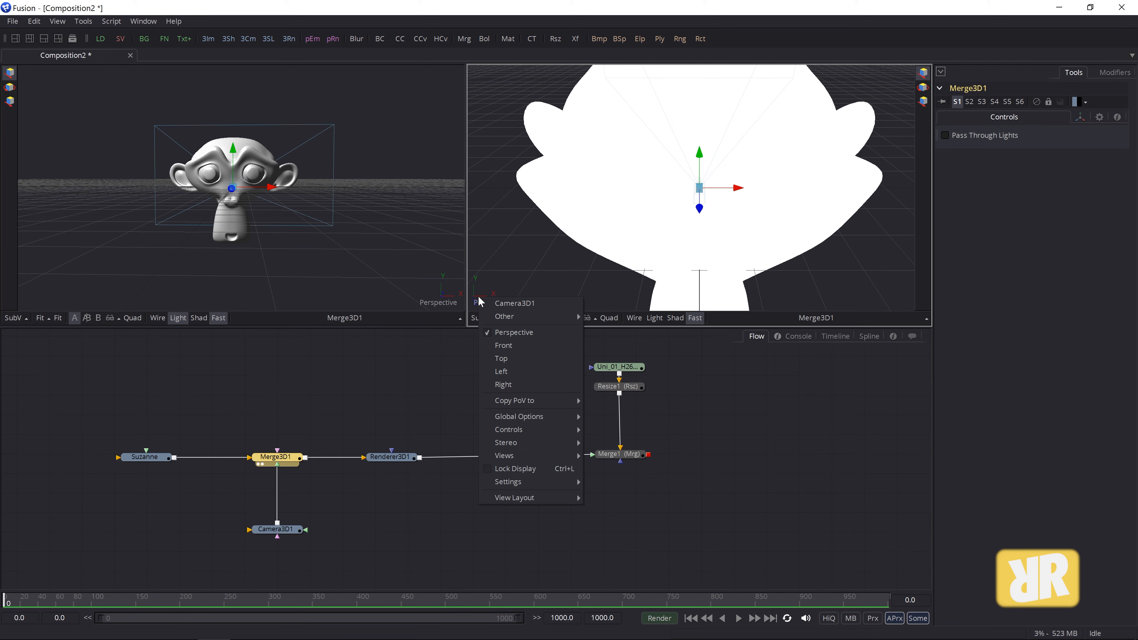
pyautogui.click(524, 304)
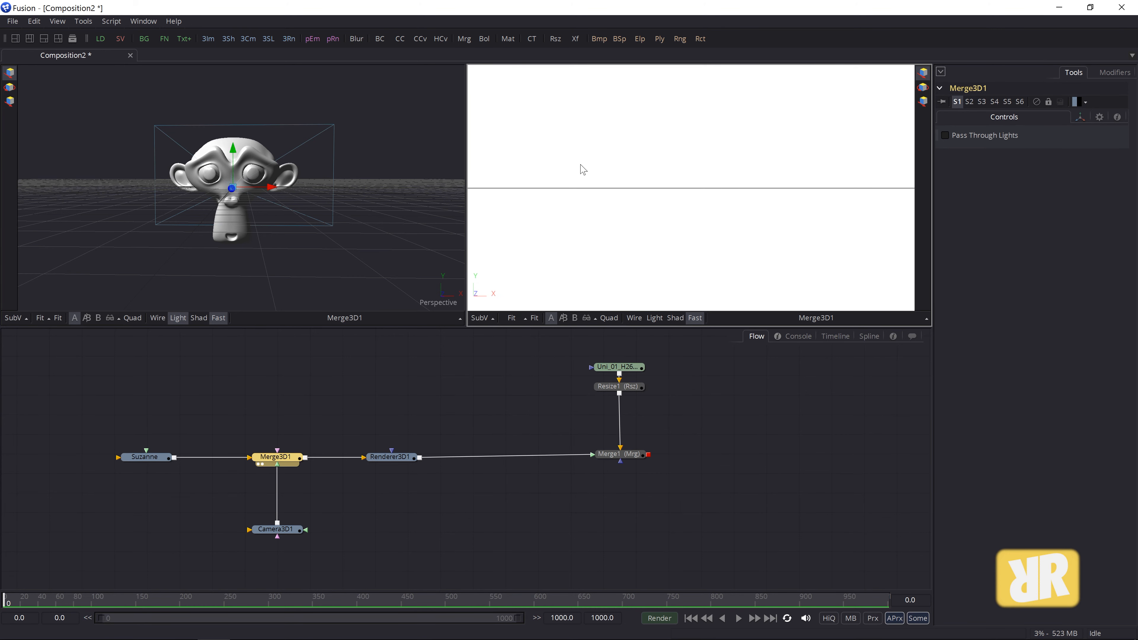
pyautogui.moveTo(399, 247); pyautogui.dragTo(276, 203)
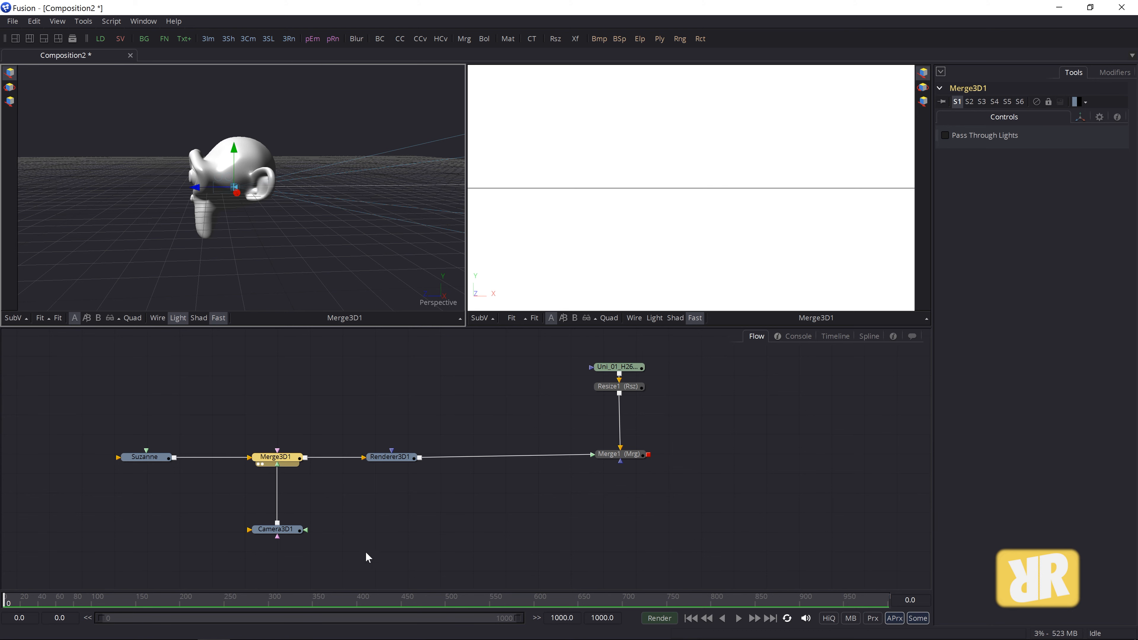
# - Drag Camera3D1 back from Suzanne along its Z axis until the whole silhouette fits
pyautogui.click(290, 533)
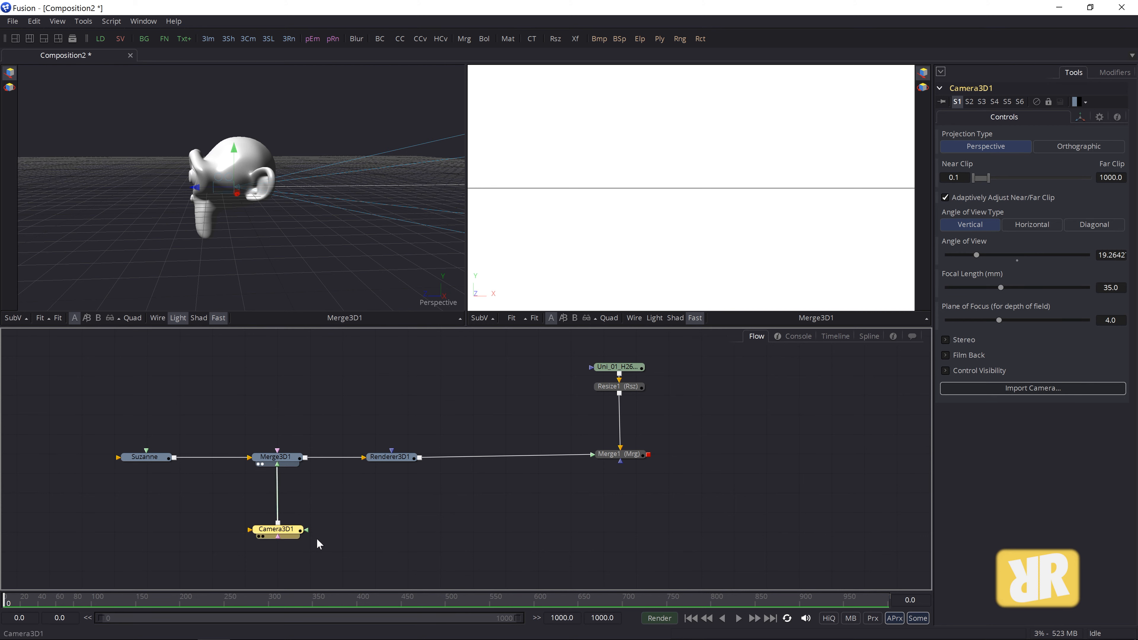
pyautogui.moveTo(93, 258); pyautogui.dragTo(243, 246)
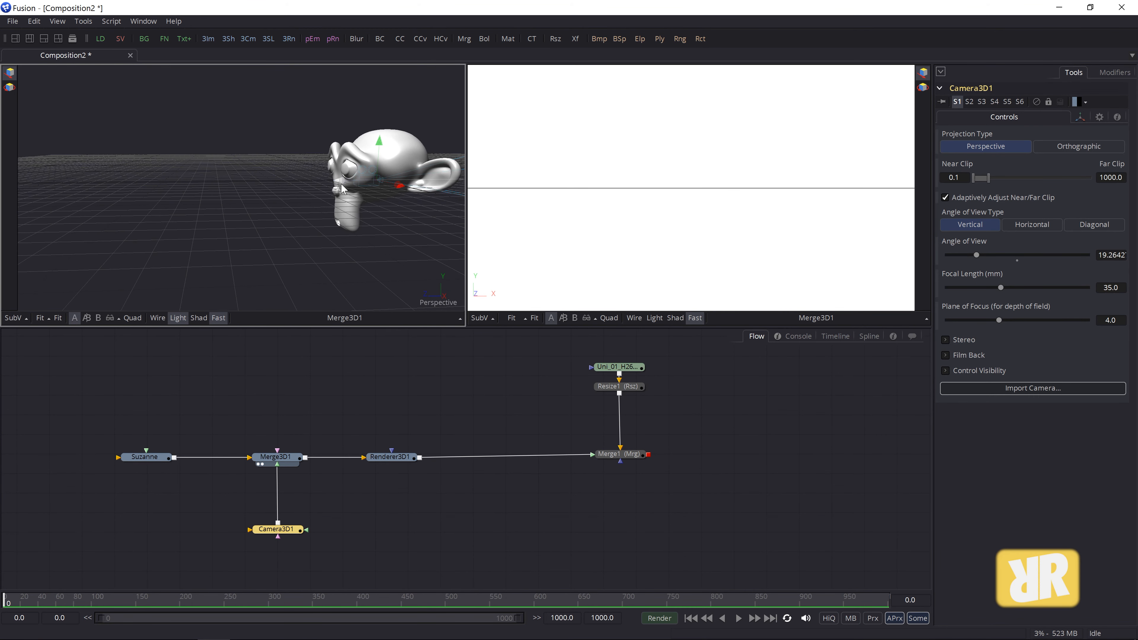
pyautogui.moveTo(343, 188); pyautogui.dragTo(2, 224)
pyautogui.moveTo(80, 245); pyautogui.dragTo(430, 215)
pyautogui.moveTo(328, 154); pyautogui.dragTo(13, 213)
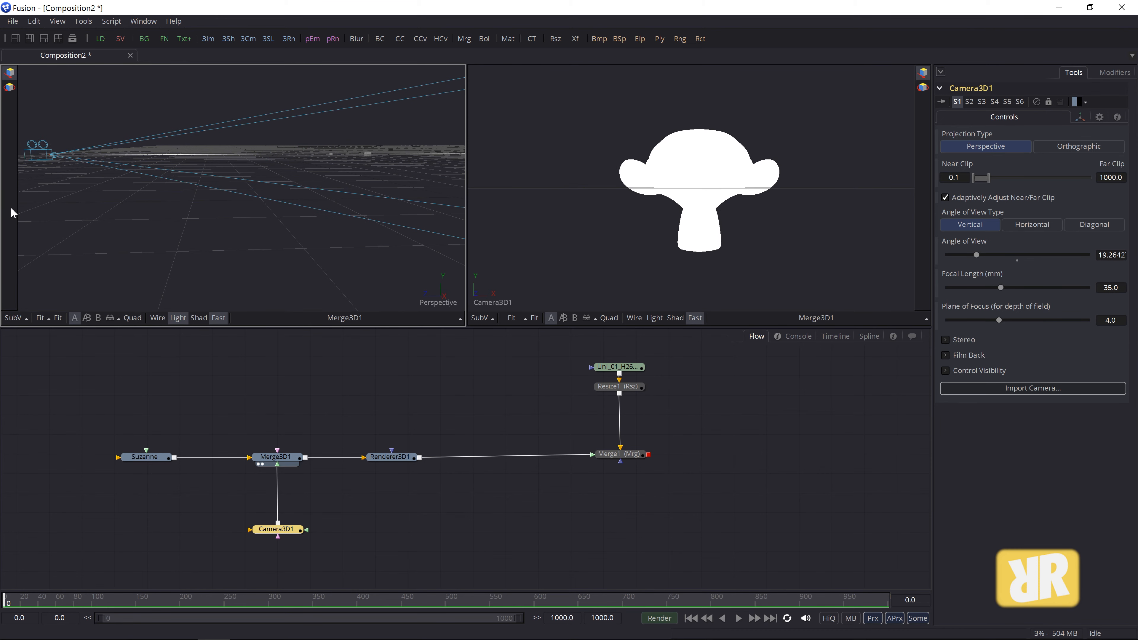
pyautogui.moveTo(421, 180); pyautogui.dragTo(121, 228)
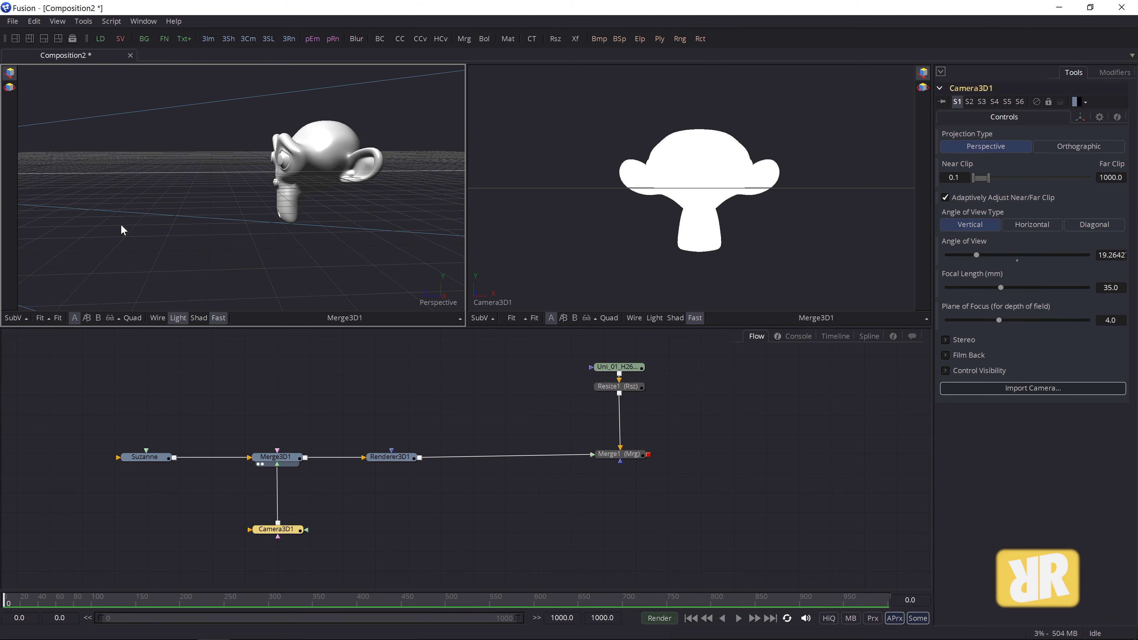
pyautogui.click(628, 457)
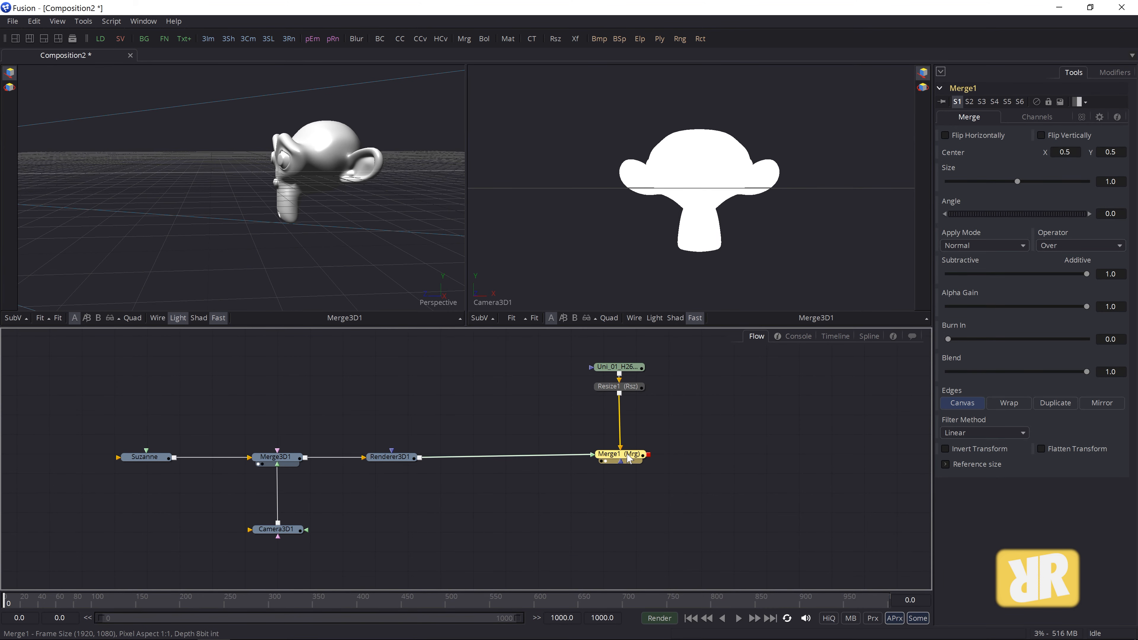
# - Show Merge1's composite in the right viewer and orbit the 3D view to face Suzanne
pyautogui.press('2')
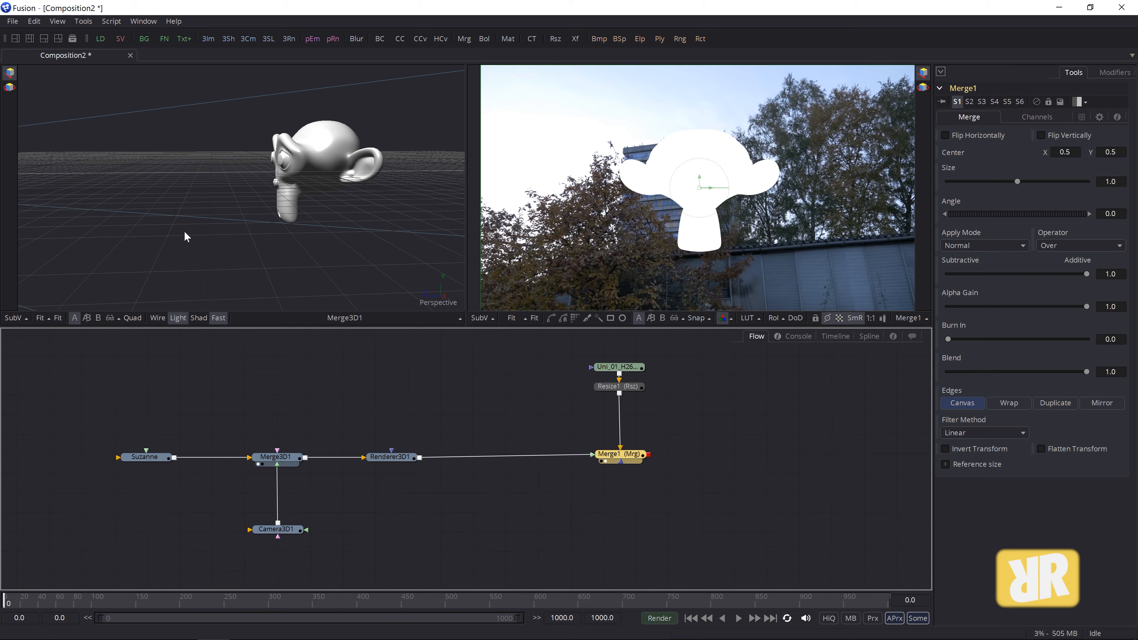
pyautogui.moveTo(189, 248); pyautogui.dragTo(318, 246)
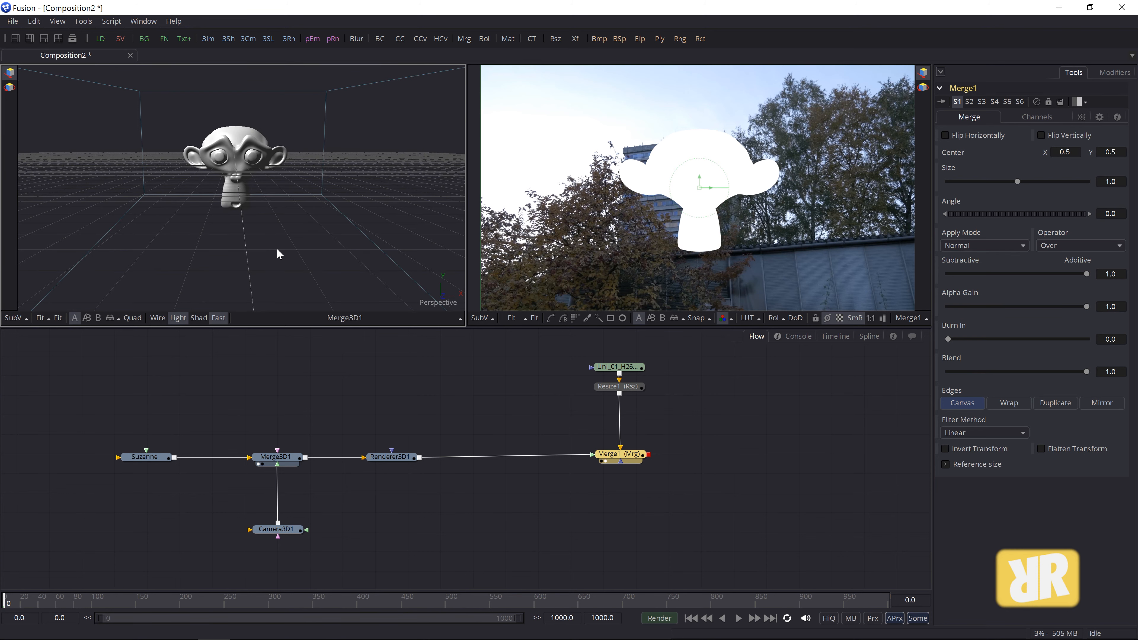
pyautogui.click(288, 532)
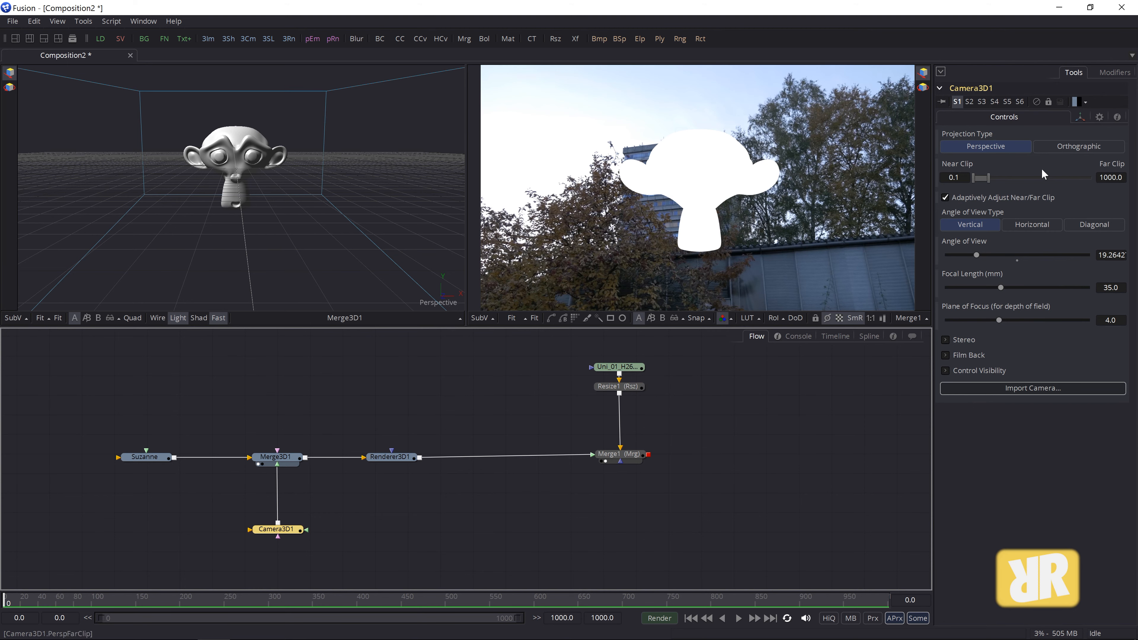
# - Offset Camera3D1 to X 1.164 and Y -0.357, resetting its X rotation to 0
pyautogui.click(1079, 118)
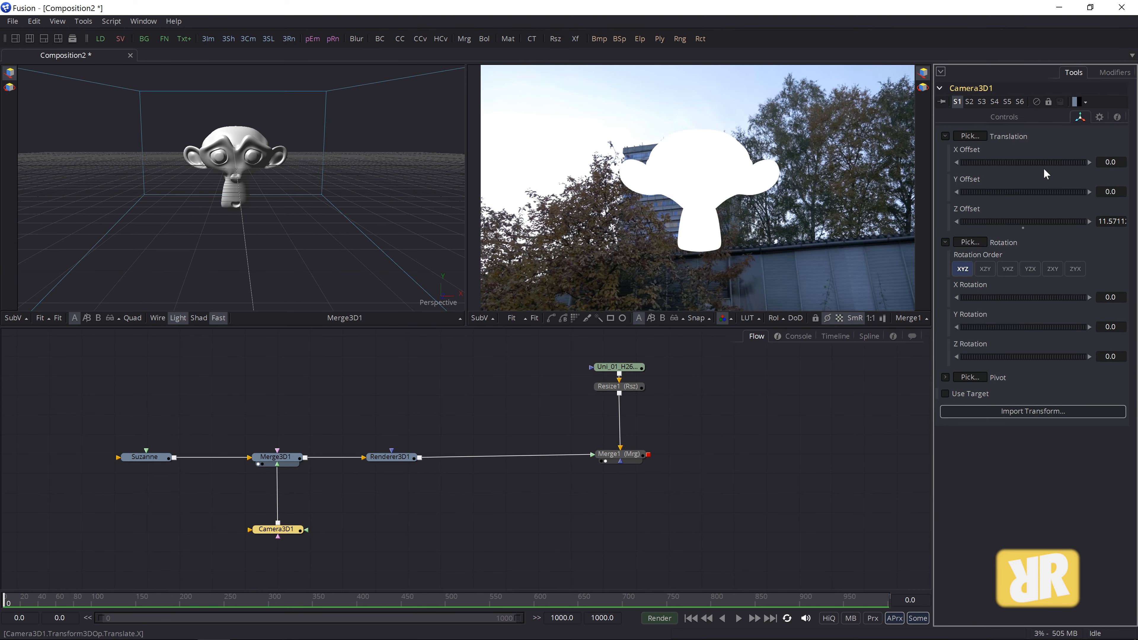
pyautogui.moveTo(1041, 192)
pyautogui.mouseDown()
pyautogui.moveTo(1006, 190)
pyautogui.moveTo(1060, 186)
pyautogui.moveTo(1010, 189)
pyautogui.moveTo(1016, 161)
pyautogui.moveTo(1038, 158)
pyautogui.moveTo(1031, 191)
pyautogui.mouseUp()
pyautogui.moveTo(996, 297); pyautogui.dragTo(998, 301)
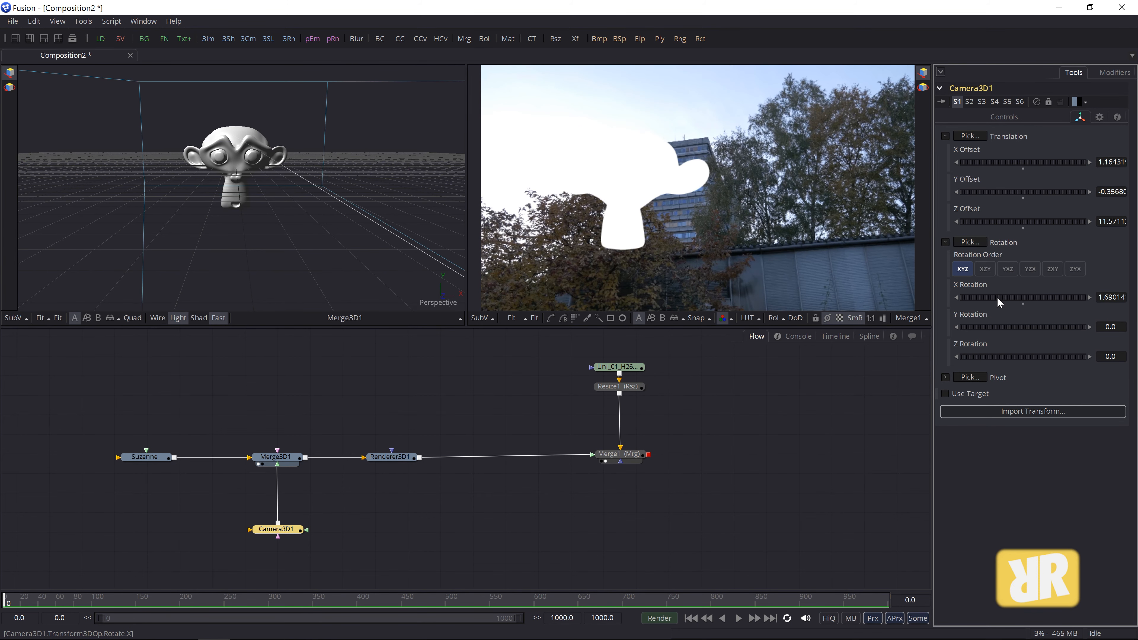
pyautogui.doubleClick(1022, 303)
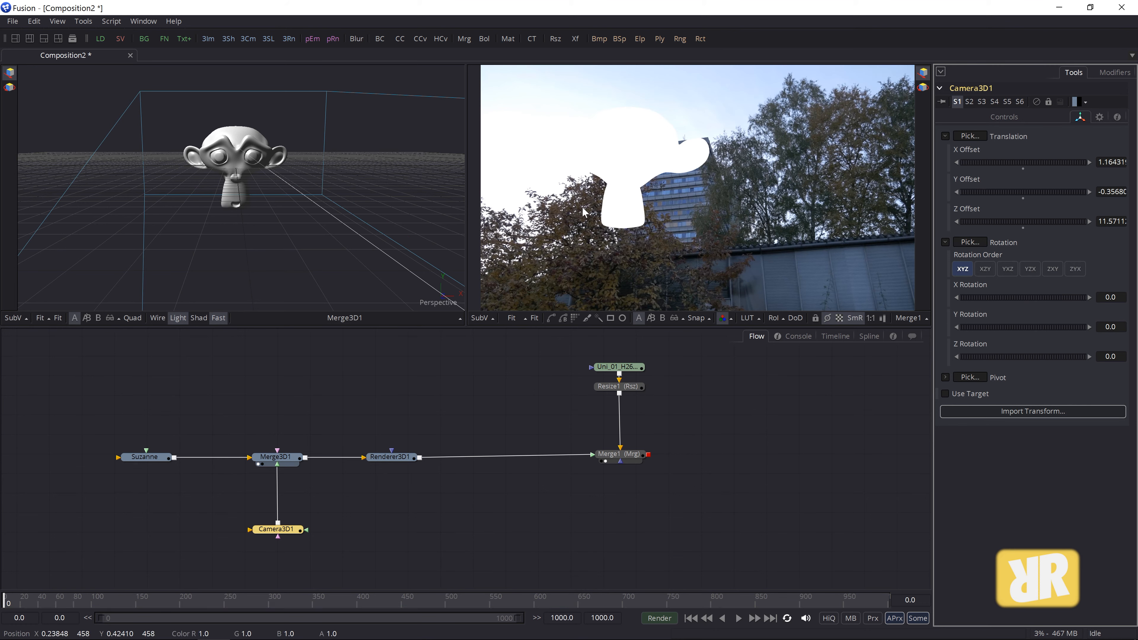
pyautogui.click(147, 457)
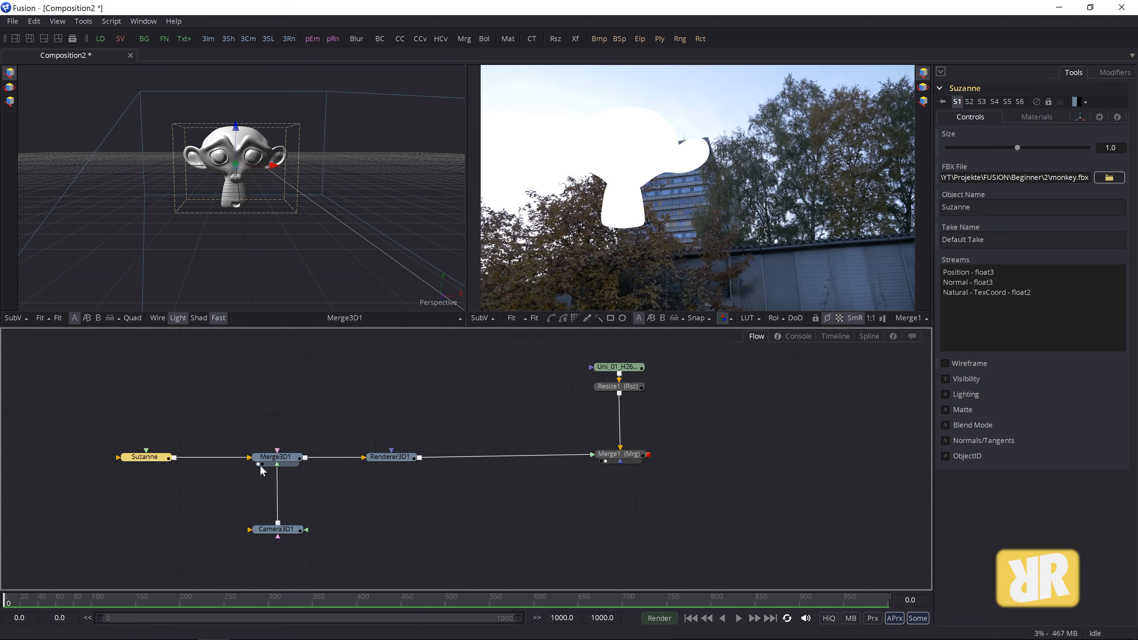
pyautogui.click(276, 461)
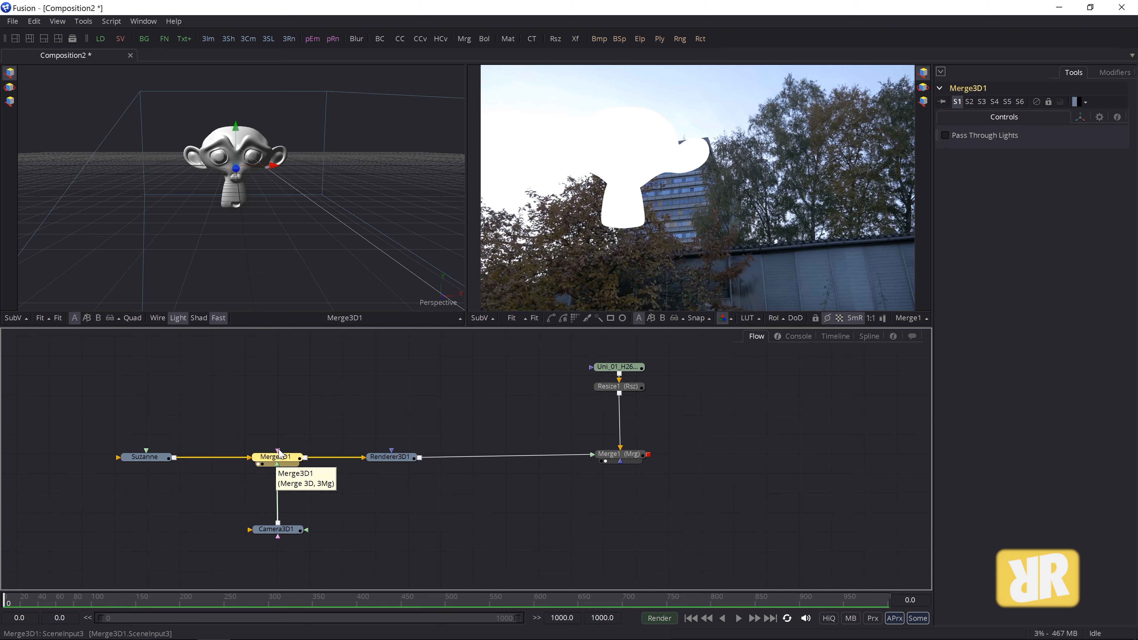
pyautogui.click(83, 21)
pyautogui.moveTo(93, 40)
pyautogui.moveTo(203, 44)
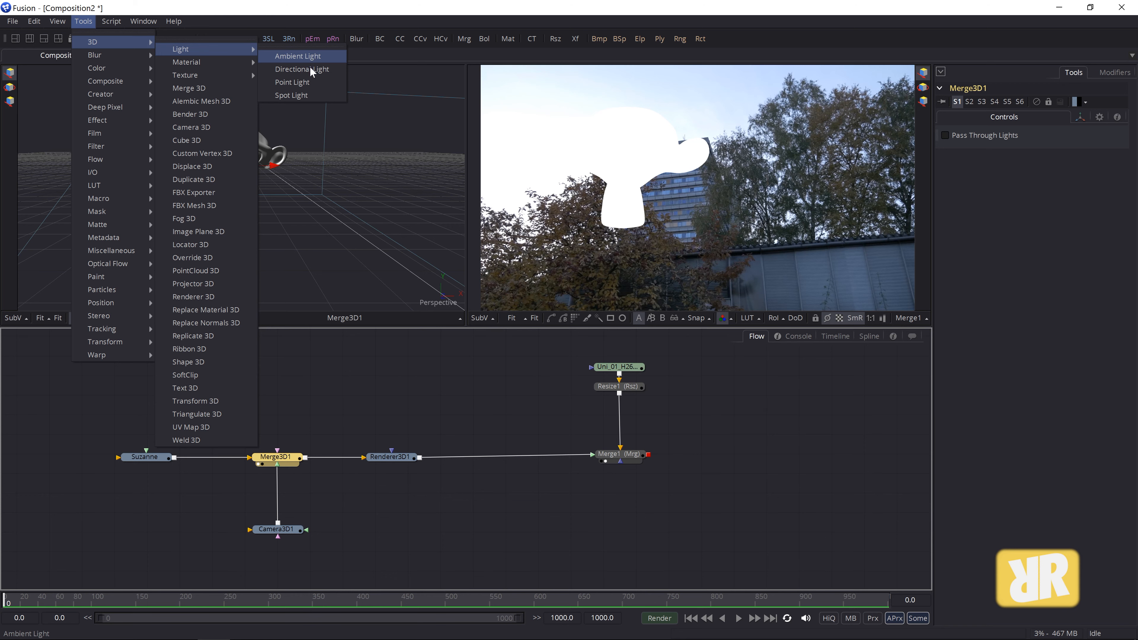
pyautogui.click(307, 57)
pyautogui.moveTo(273, 553); pyautogui.dragTo(262, 377)
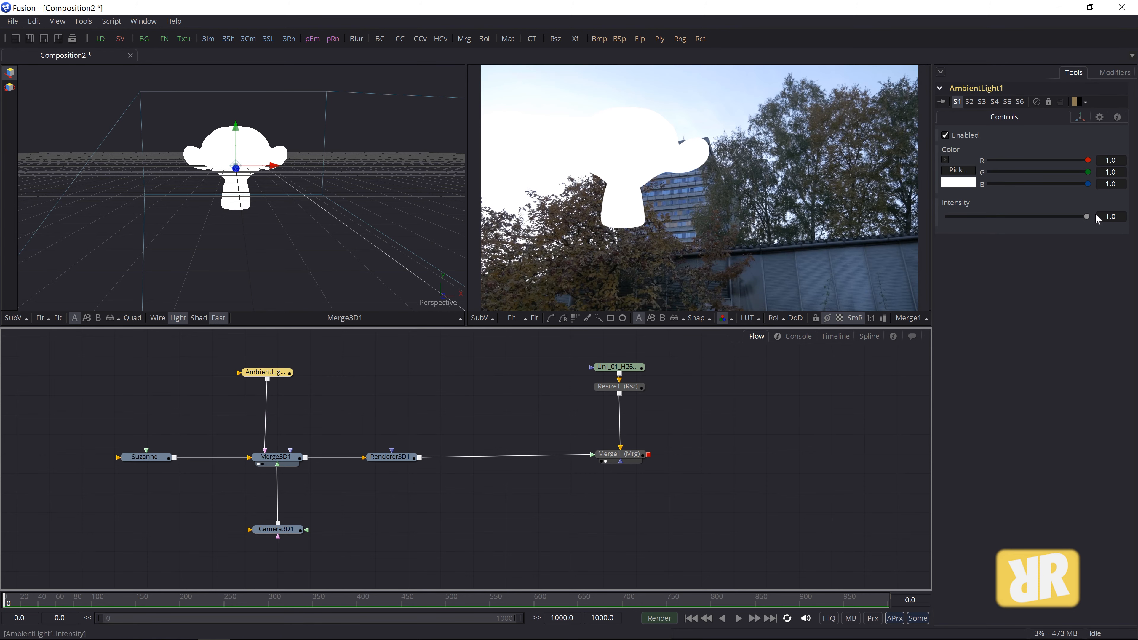
pyautogui.moveTo(1084, 219); pyautogui.dragTo(996, 217)
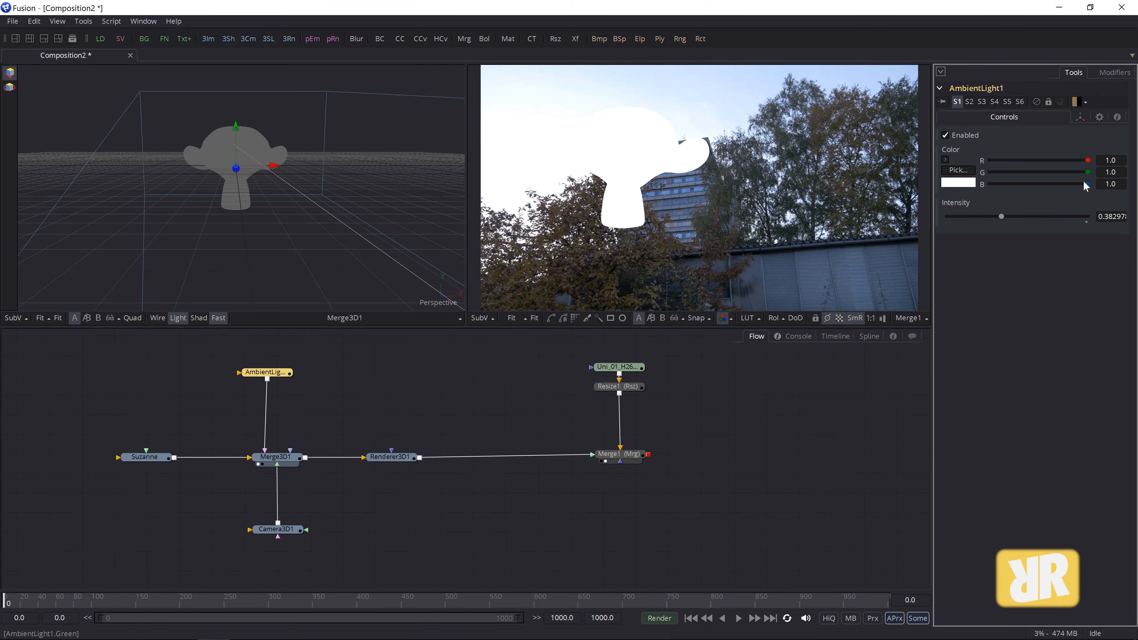
pyautogui.moveTo(1088, 173)
pyautogui.mouseDown()
pyautogui.moveTo(1079, 161)
pyautogui.moveTo(1079, 172)
pyautogui.mouseUp()
pyautogui.moveTo(999, 215)
pyautogui.mouseDown()
pyautogui.moveTo(984, 216)
pyautogui.moveTo(998, 216)
pyautogui.mouseUp()
pyautogui.moveTo(1080, 171); pyautogui.dragTo(1089, 161)
pyautogui.click(1086, 218)
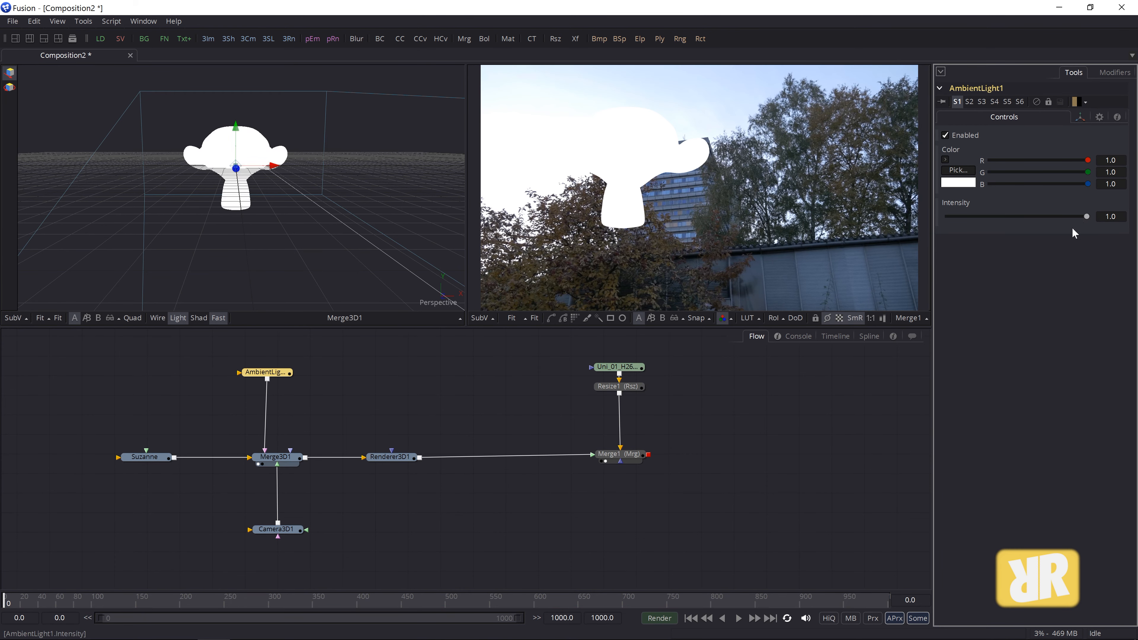
pyautogui.click(263, 376)
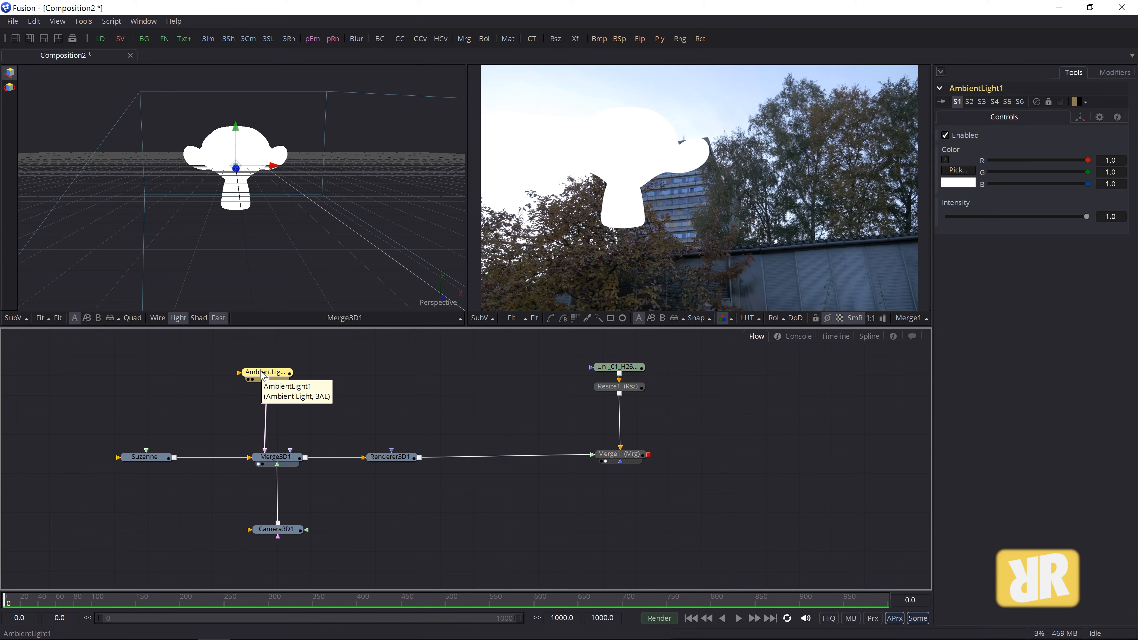
pyautogui.press('Delete')
pyautogui.moveTo(290, 456); pyautogui.dragTo(288, 458)
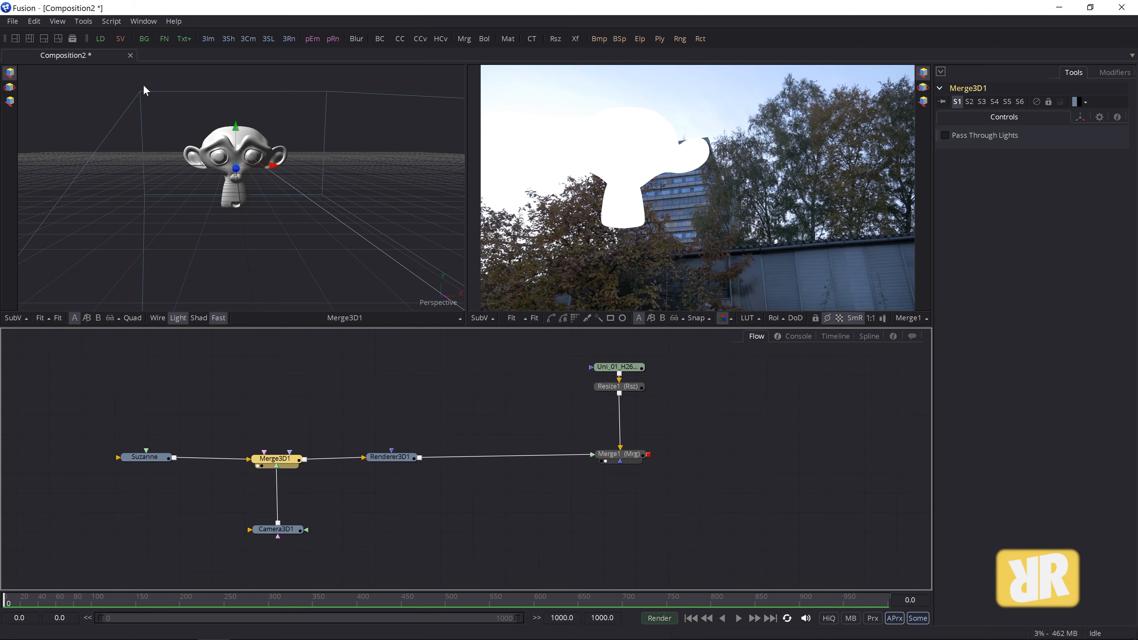
pyautogui.click(83, 21)
pyautogui.moveTo(94, 41)
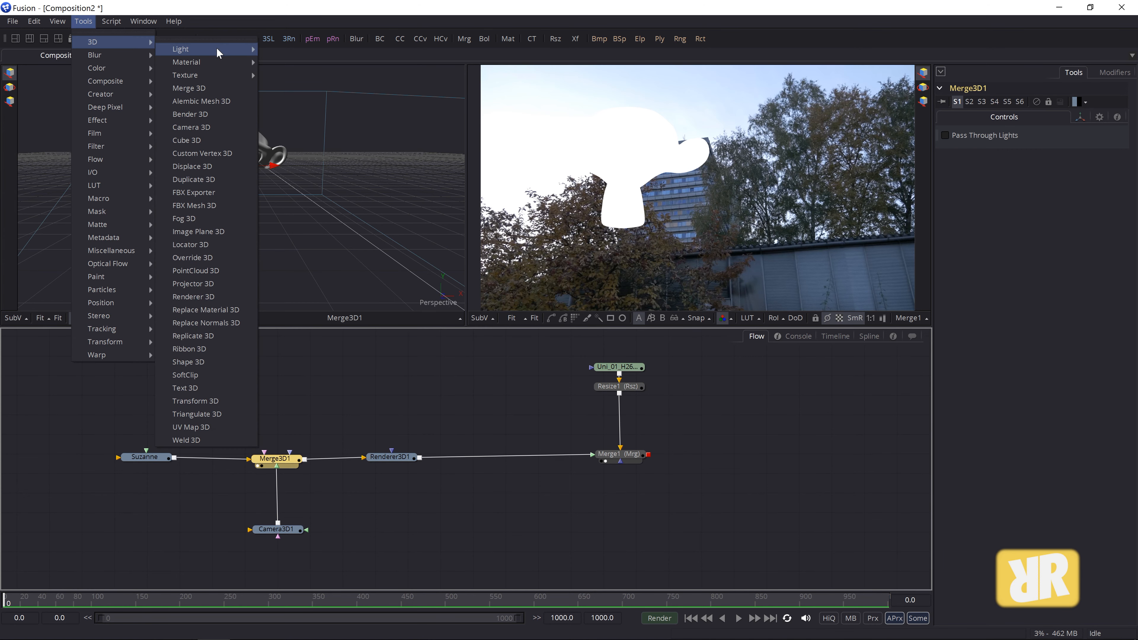
pyautogui.click(306, 67)
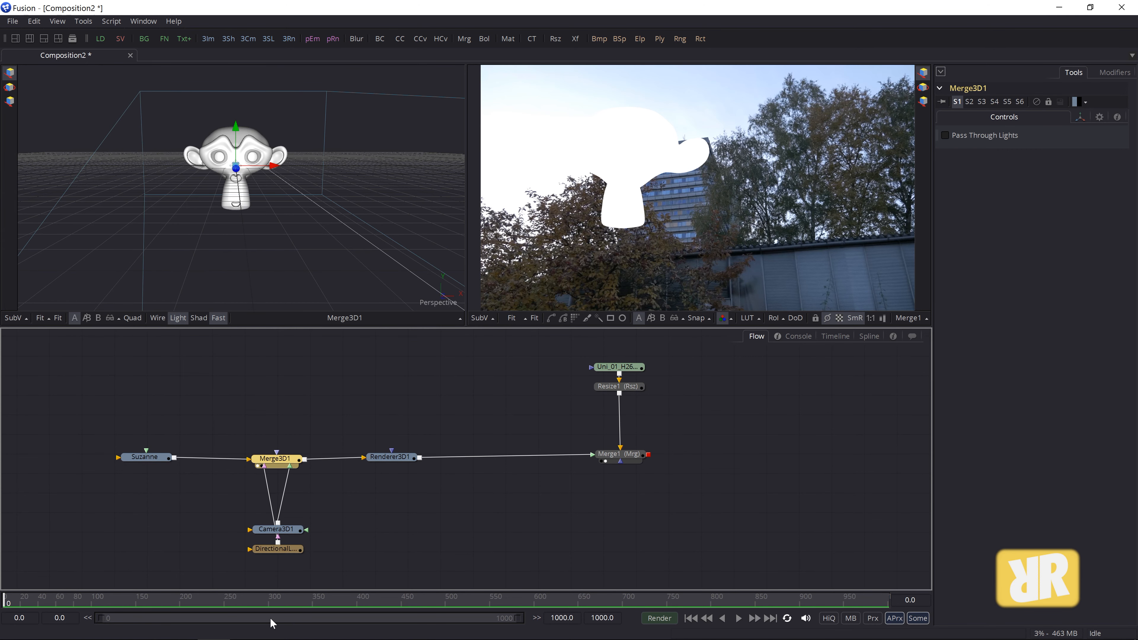
pyautogui.moveTo(289, 557); pyautogui.dragTo(259, 387)
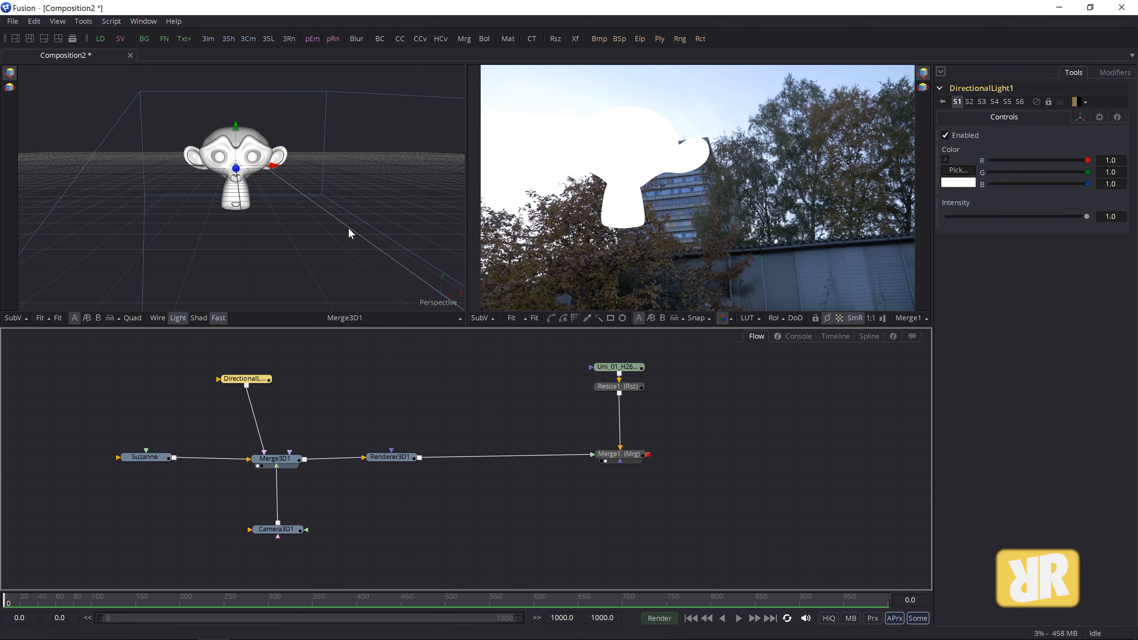
pyautogui.moveTo(335, 236); pyautogui.dragTo(232, 258)
pyautogui.moveTo(276, 170); pyautogui.dragTo(193, 121)
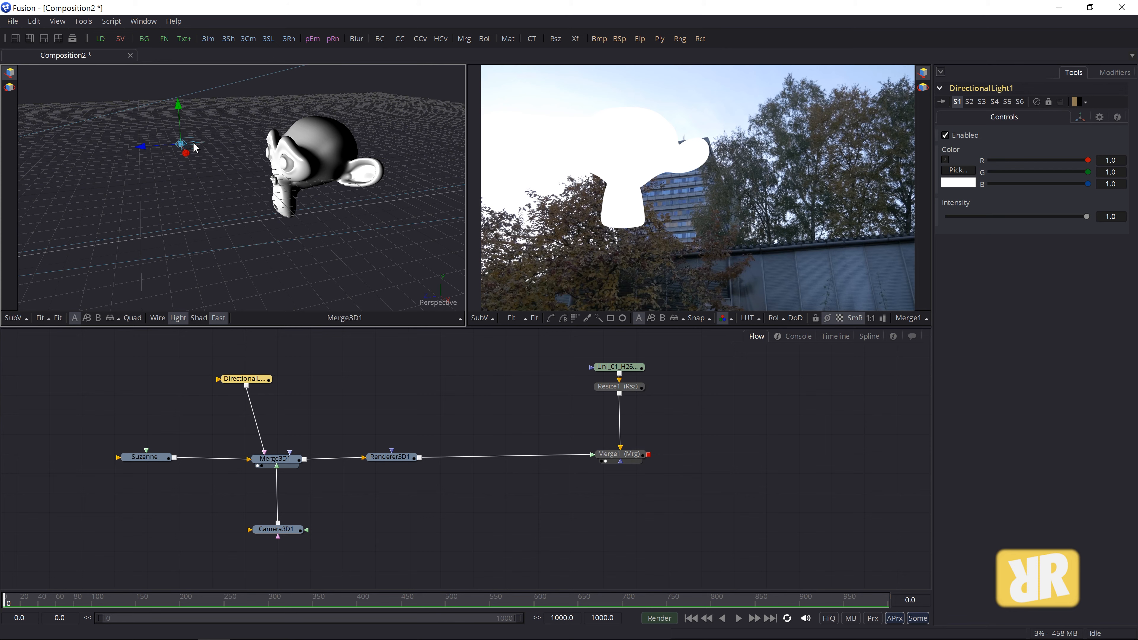
pyautogui.scroll(5, 228, 236)
pyautogui.moveTo(215, 182); pyautogui.dragTo(266, 224)
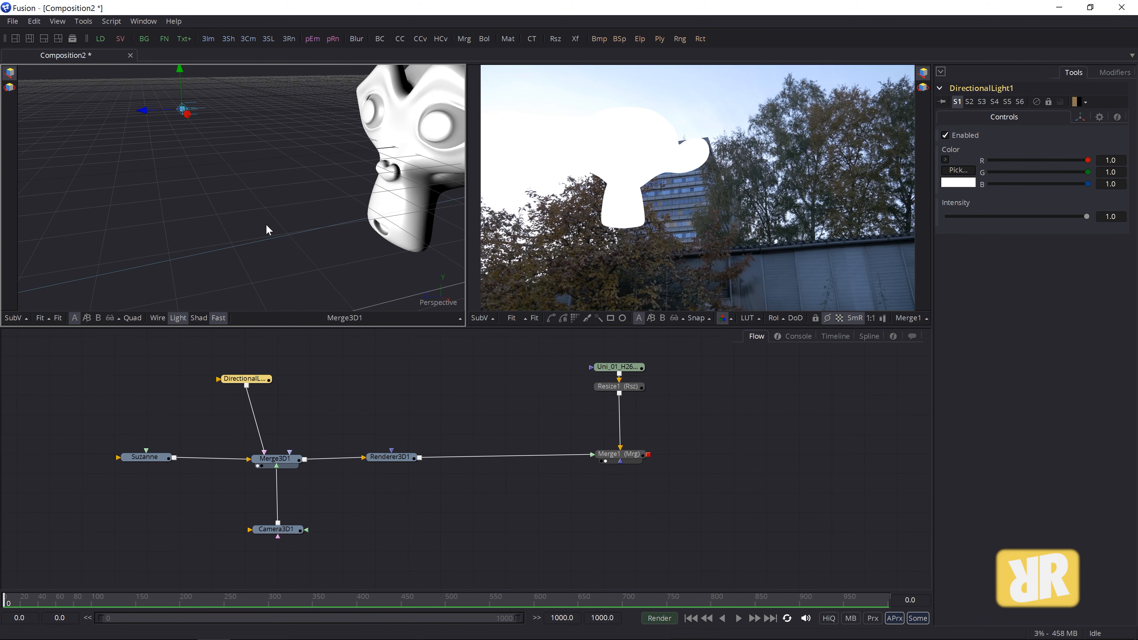
pyautogui.click(58, 319)
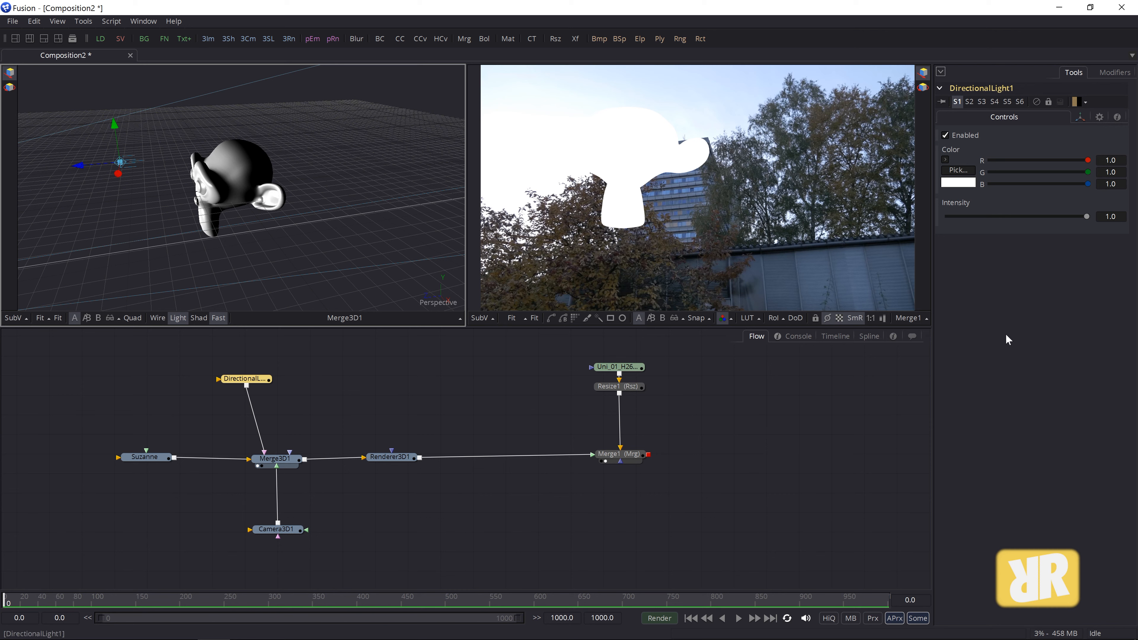
pyautogui.click(9, 88)
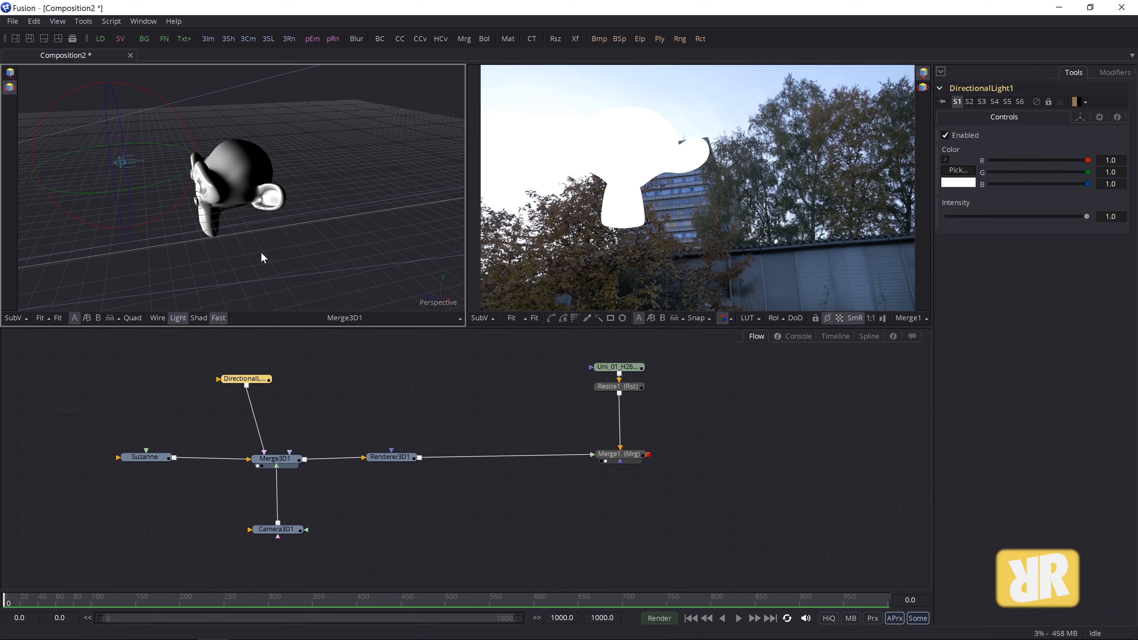
pyautogui.moveTo(158, 258); pyautogui.dragTo(239, 227)
pyautogui.moveTo(148, 218); pyautogui.dragTo(23, 242)
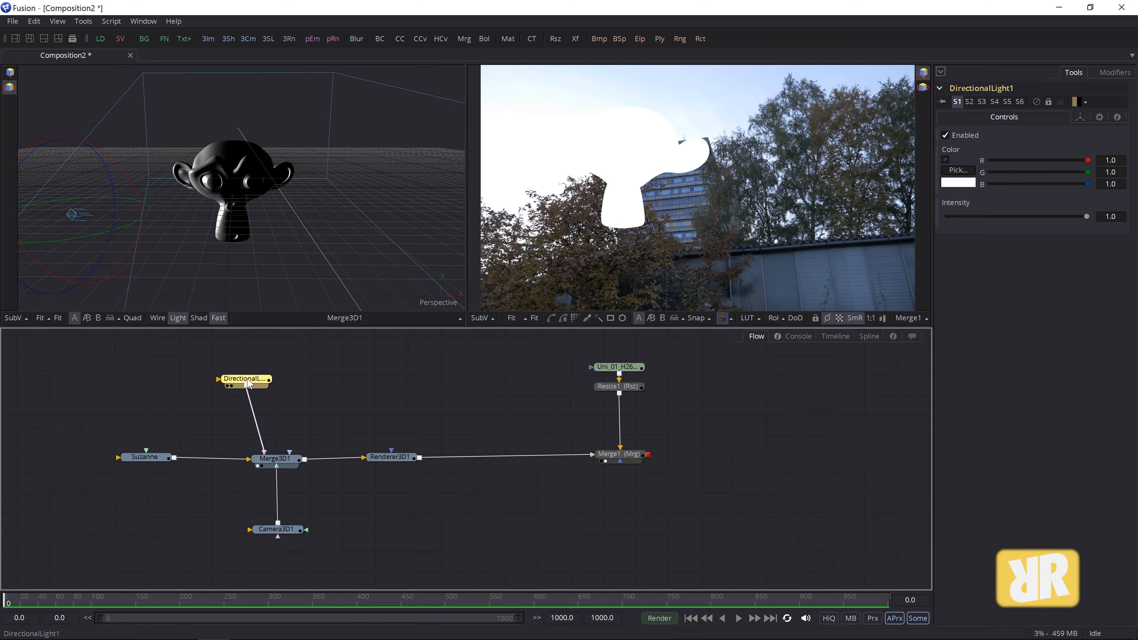
pyautogui.press('Delete')
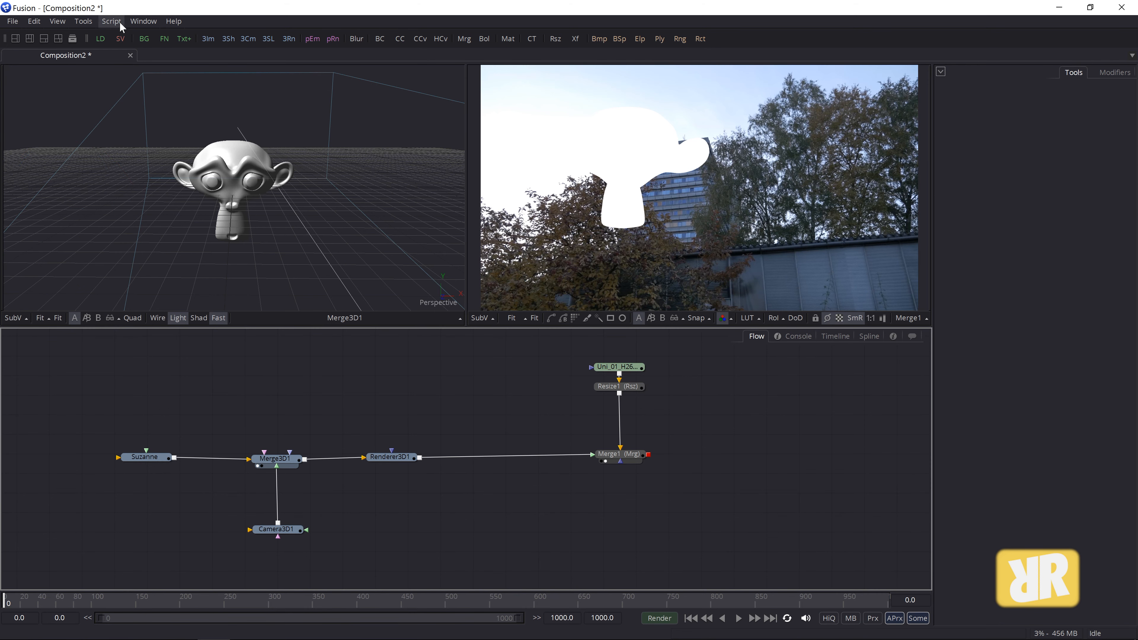
# - Add a Point Light wired into Merge3D1 and move it above Suzanne's head
pyautogui.click(84, 21)
pyautogui.moveTo(87, 43)
pyautogui.moveTo(184, 49)
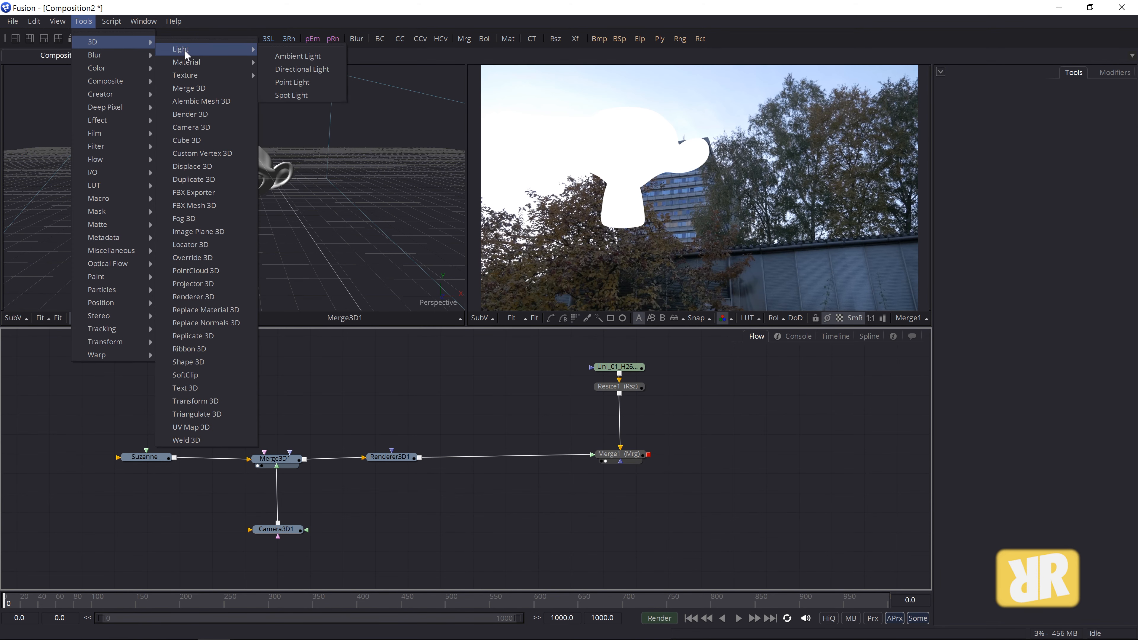
pyautogui.click(304, 79)
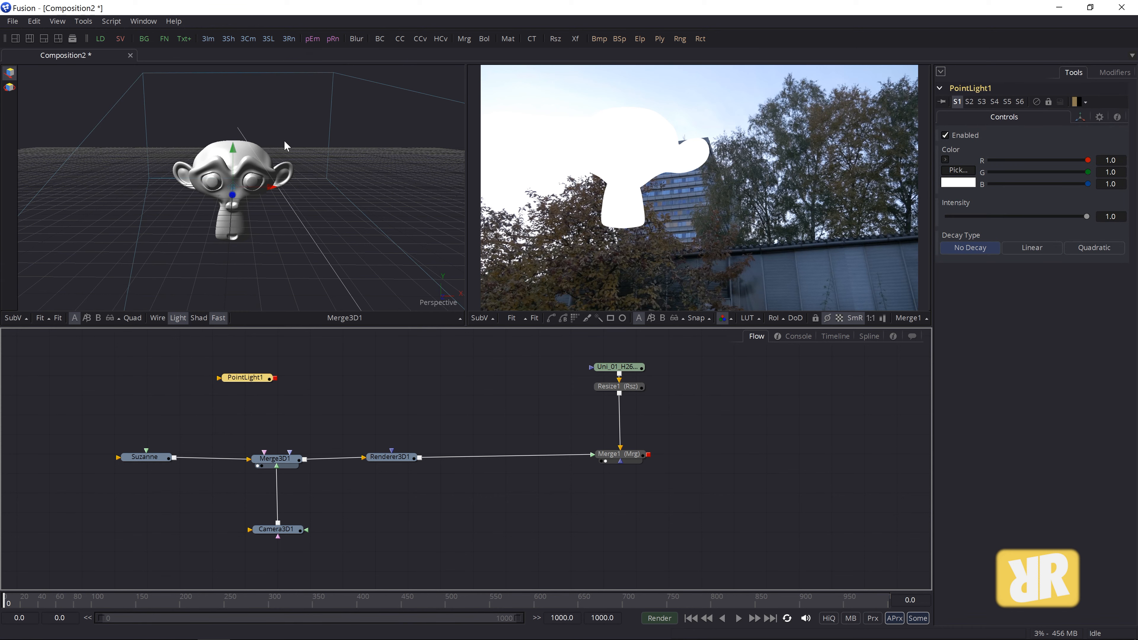
pyautogui.moveTo(276, 379); pyautogui.dragTo(277, 462)
pyautogui.moveTo(233, 150); pyautogui.dragTo(233, 246)
pyautogui.moveTo(213, 169)
pyautogui.mouseDown()
pyautogui.moveTo(230, 90)
pyautogui.moveTo(233, 167)
pyautogui.mouseUp()
# - Delete the point light and reopen the 3D tools list with Merge3D1 selected
pyautogui.click(247, 378)
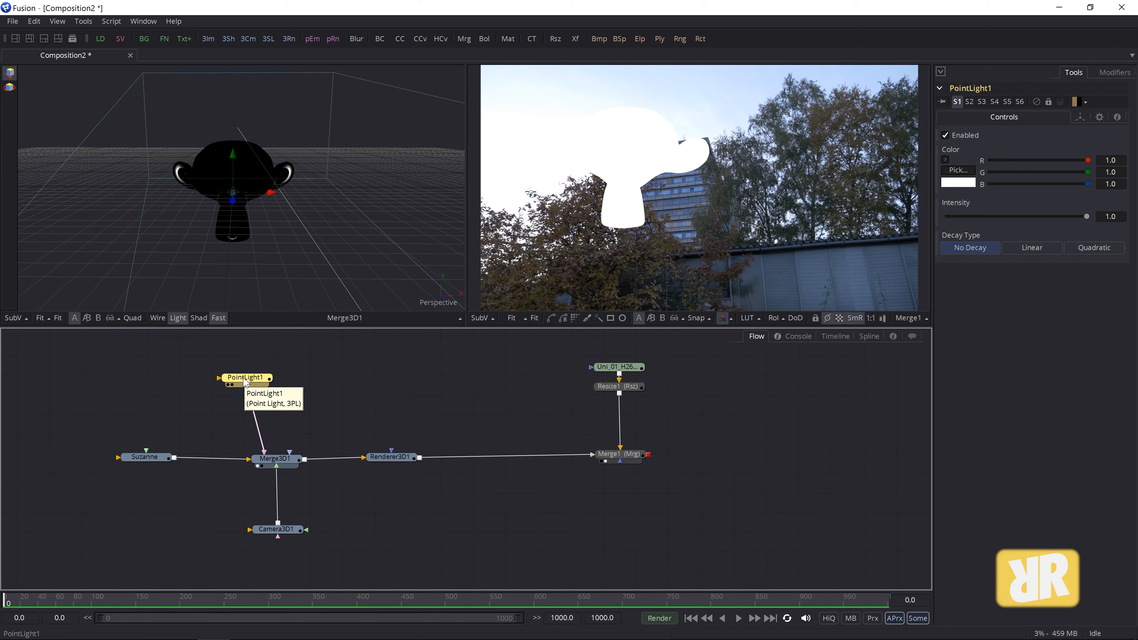
pyautogui.press('Delete')
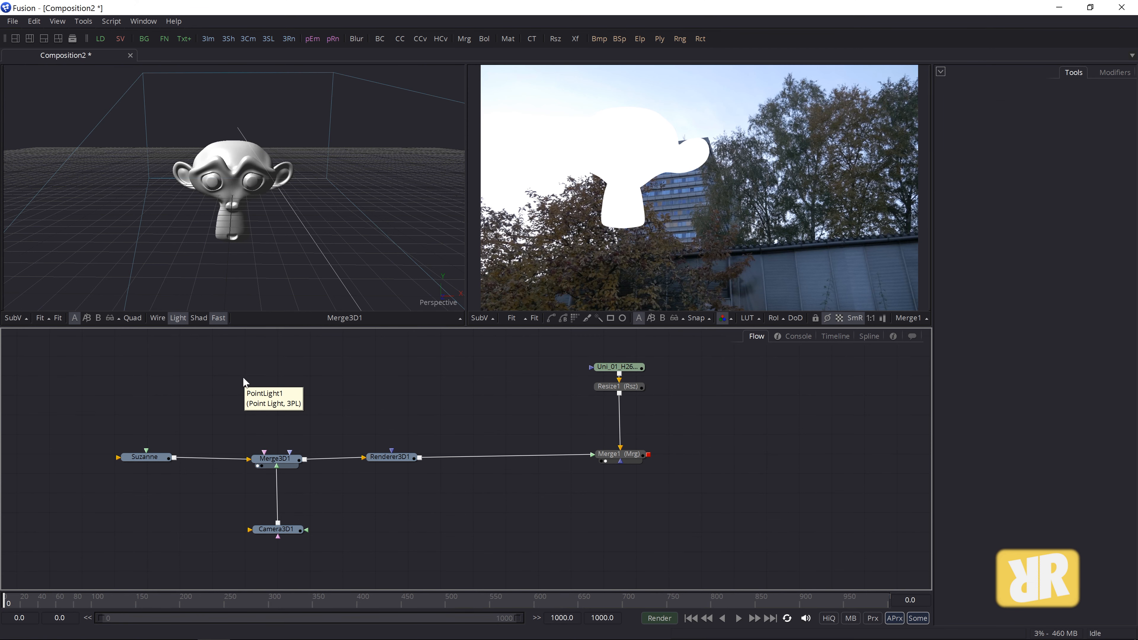
pyautogui.click(277, 459)
pyautogui.click(84, 21)
# - Add SpotLight1 above Merge3D1 and move it out along its blue axis toward Suzanne
pyautogui.moveTo(87, 40)
pyautogui.moveTo(198, 49)
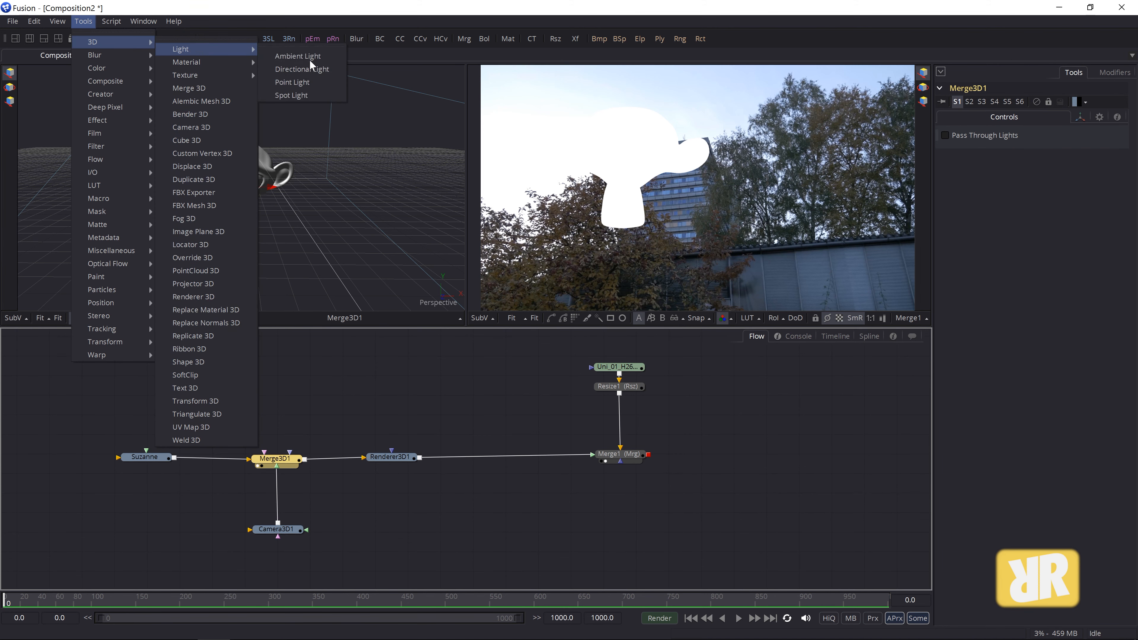
pyautogui.click(305, 94)
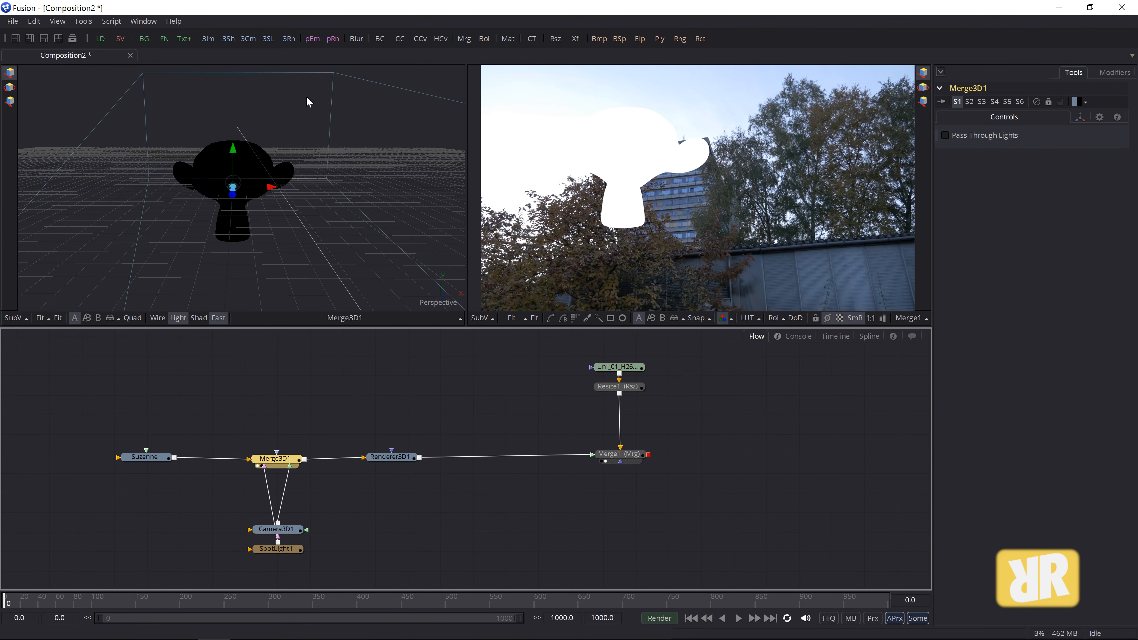
pyautogui.moveTo(276, 548); pyautogui.dragTo(266, 402)
pyautogui.moveTo(377, 262); pyautogui.dragTo(288, 249)
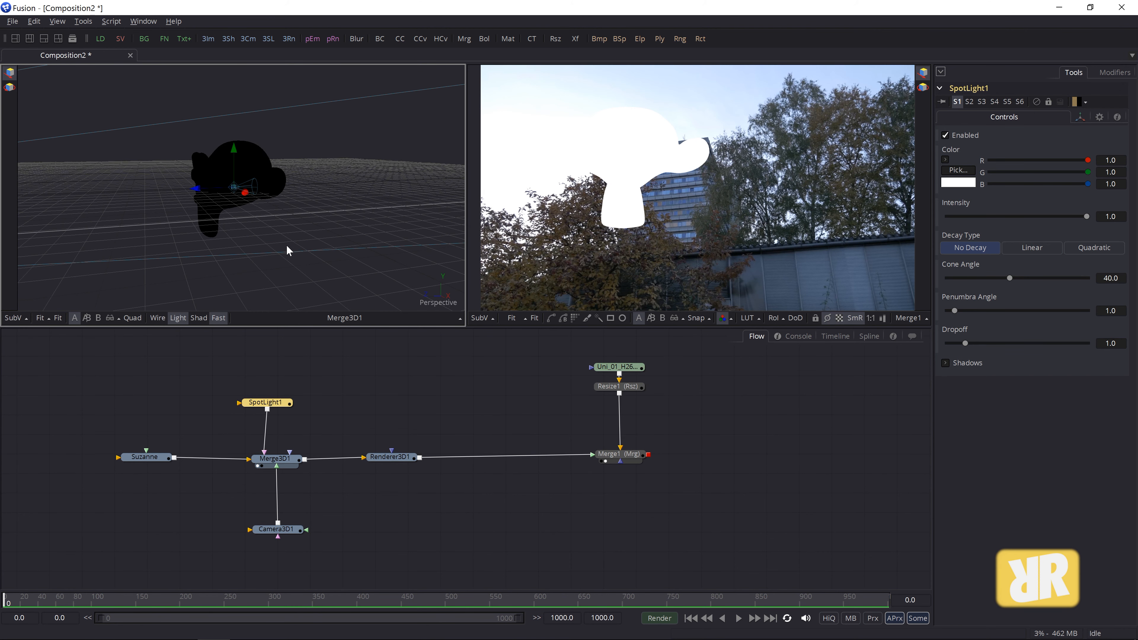
pyautogui.moveTo(196, 191); pyautogui.dragTo(43, 192)
pyautogui.moveTo(137, 269); pyautogui.dragTo(323, 315)
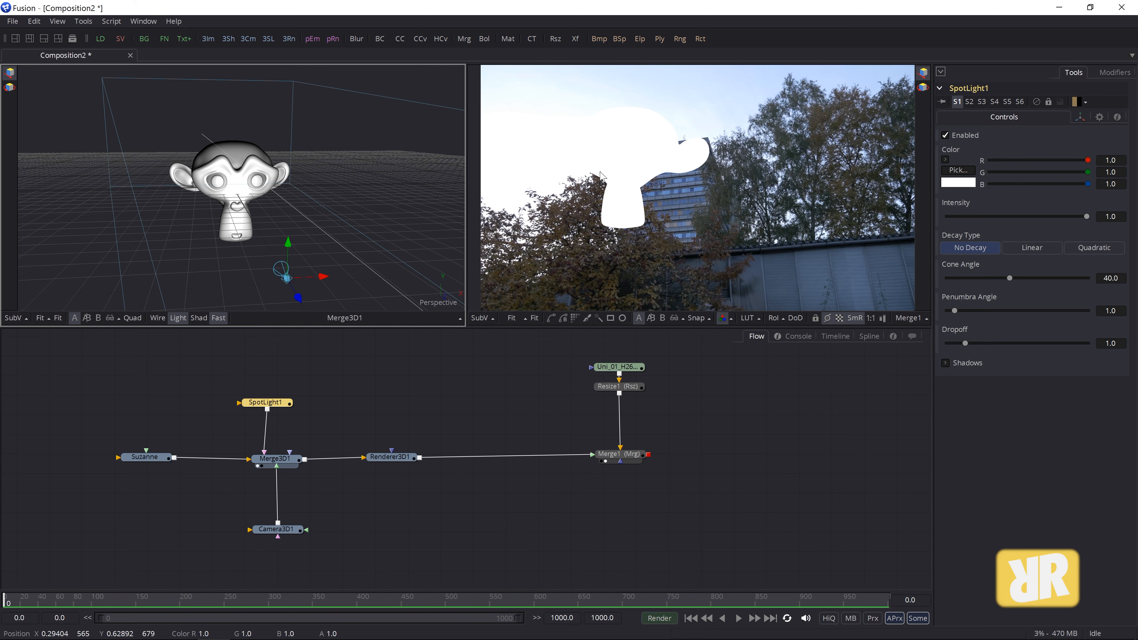
# - Turn on Enable Lighting and Enable Shadows in Renderer3D1, toggling each to compare
pyautogui.click(396, 459)
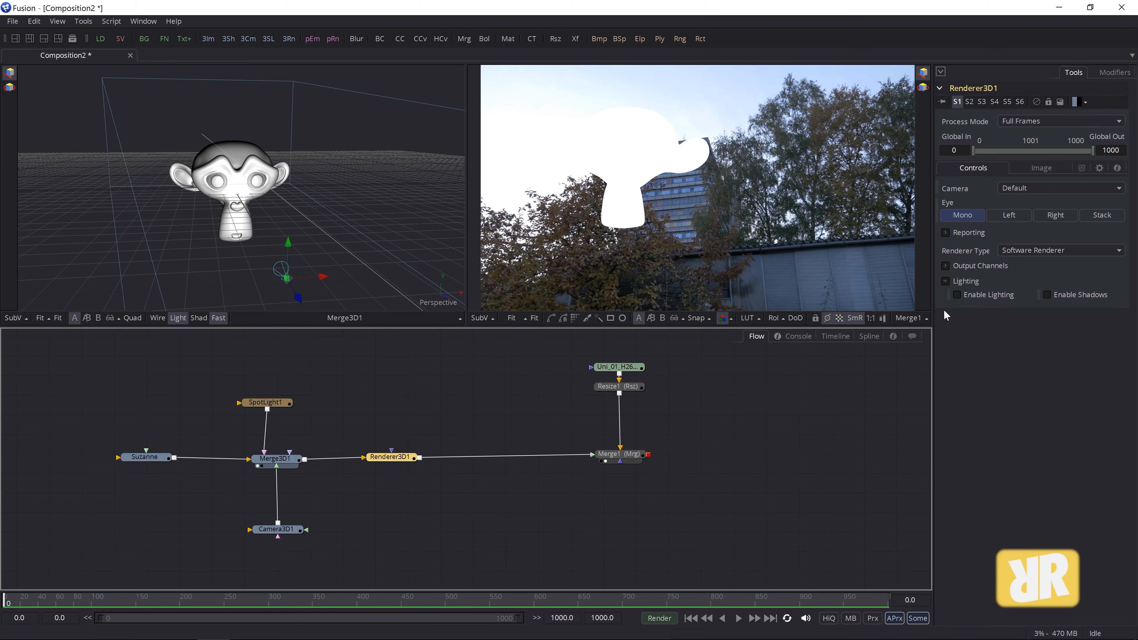
pyautogui.click(957, 294)
pyautogui.click(1047, 296)
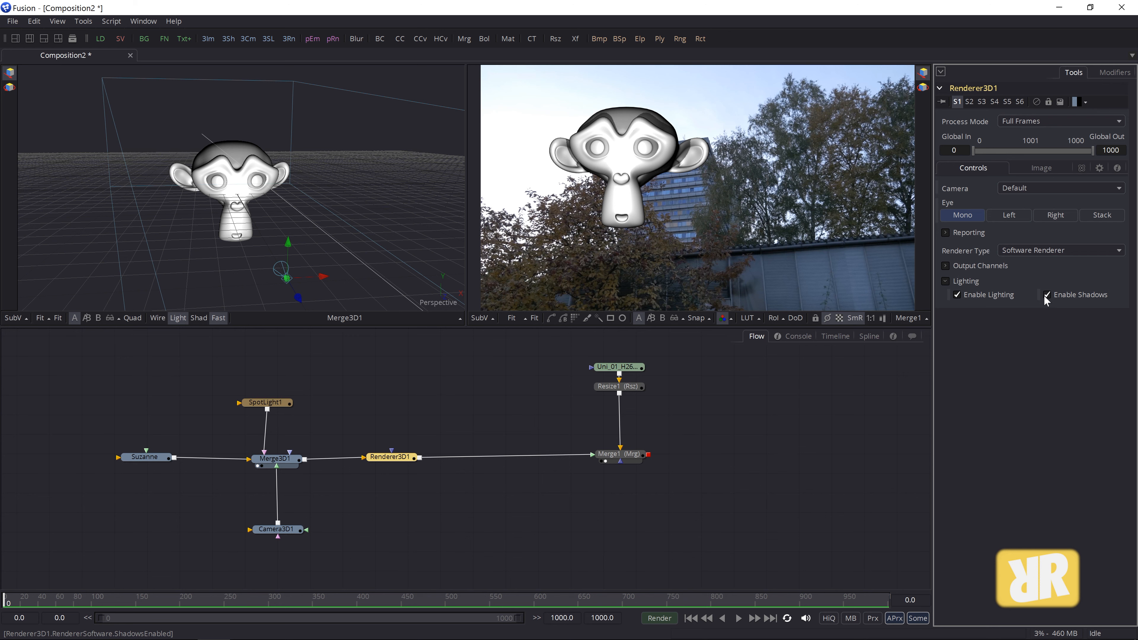
pyautogui.click(957, 295)
pyautogui.click(956, 296)
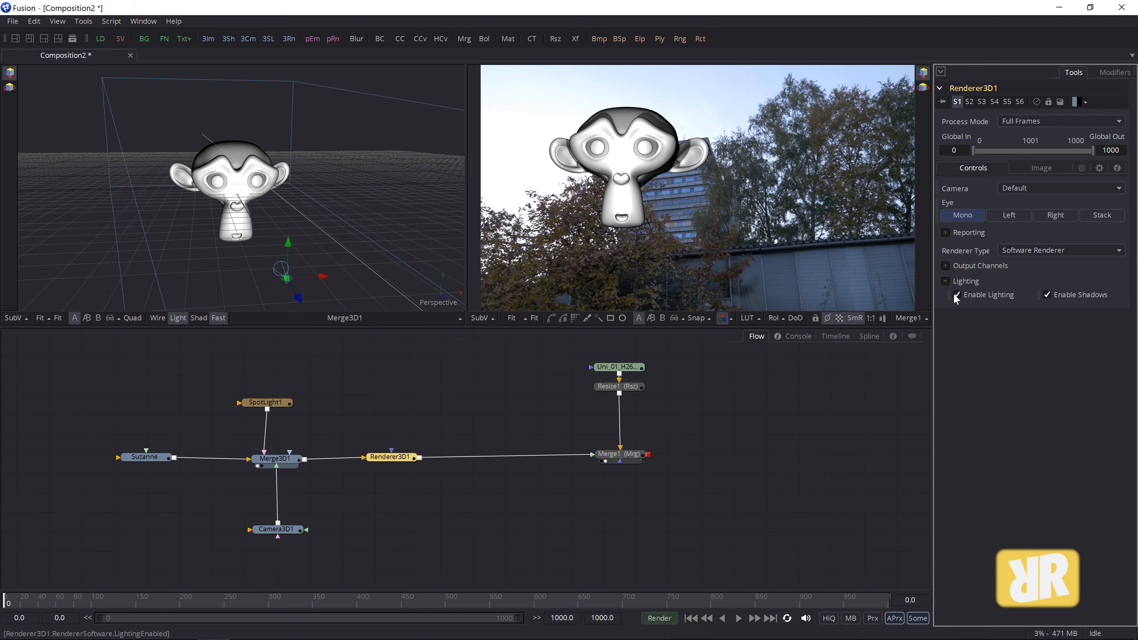
pyautogui.click(1046, 294)
pyautogui.click(1046, 295)
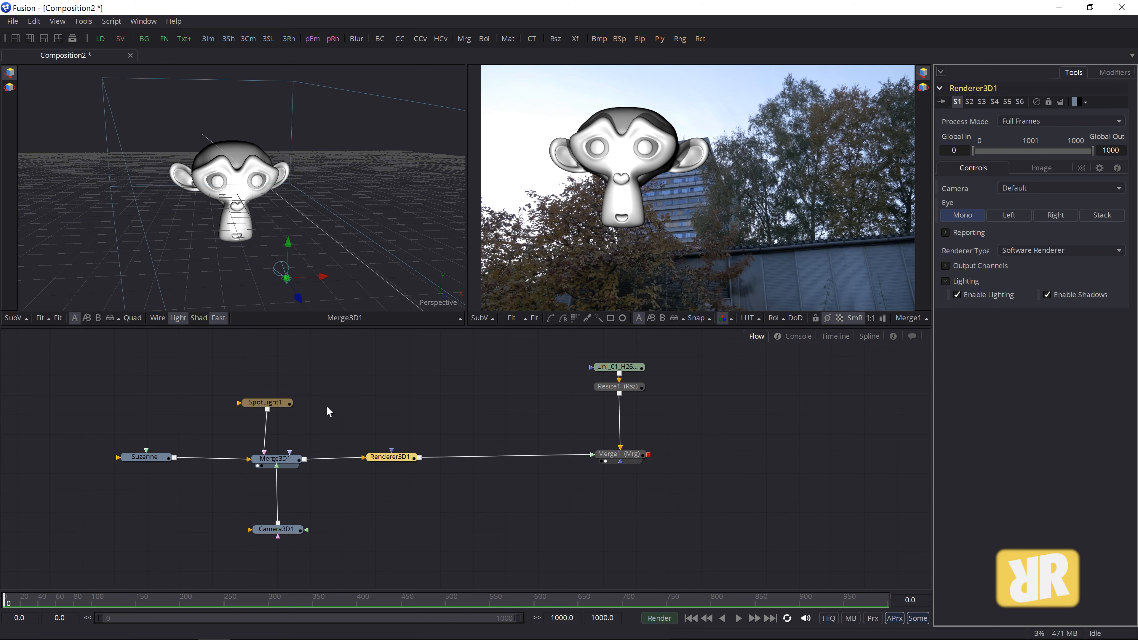
pyautogui.moveTo(256, 402); pyautogui.dragTo(253, 388)
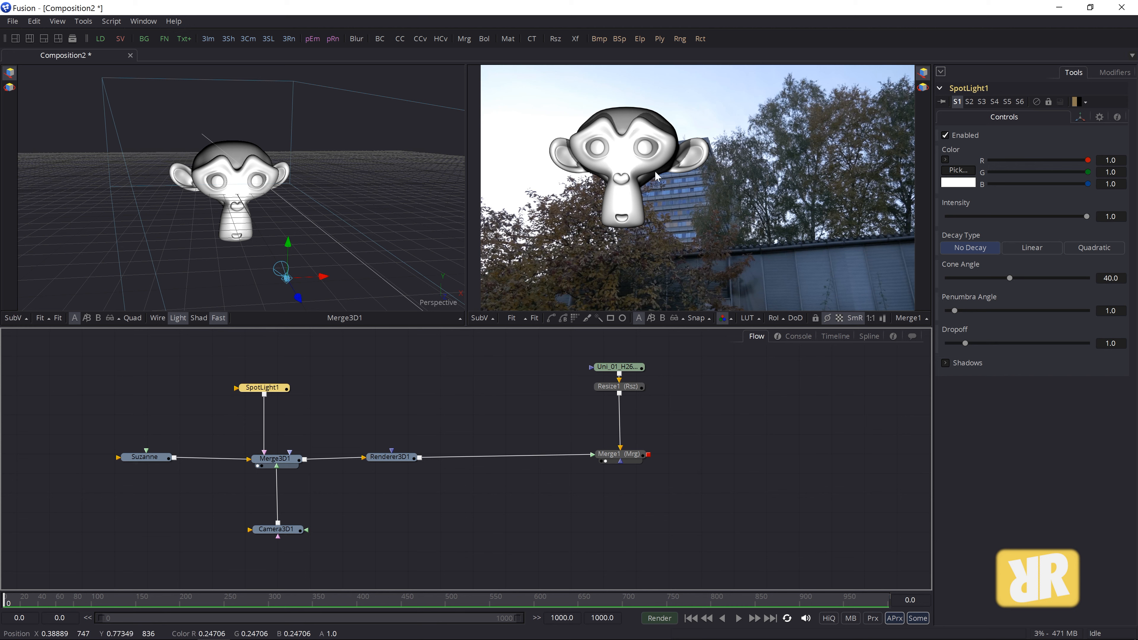
# - Add a Shape3D plane feeding Merge3D1 and move its node left in the graph
pyautogui.click(277, 466)
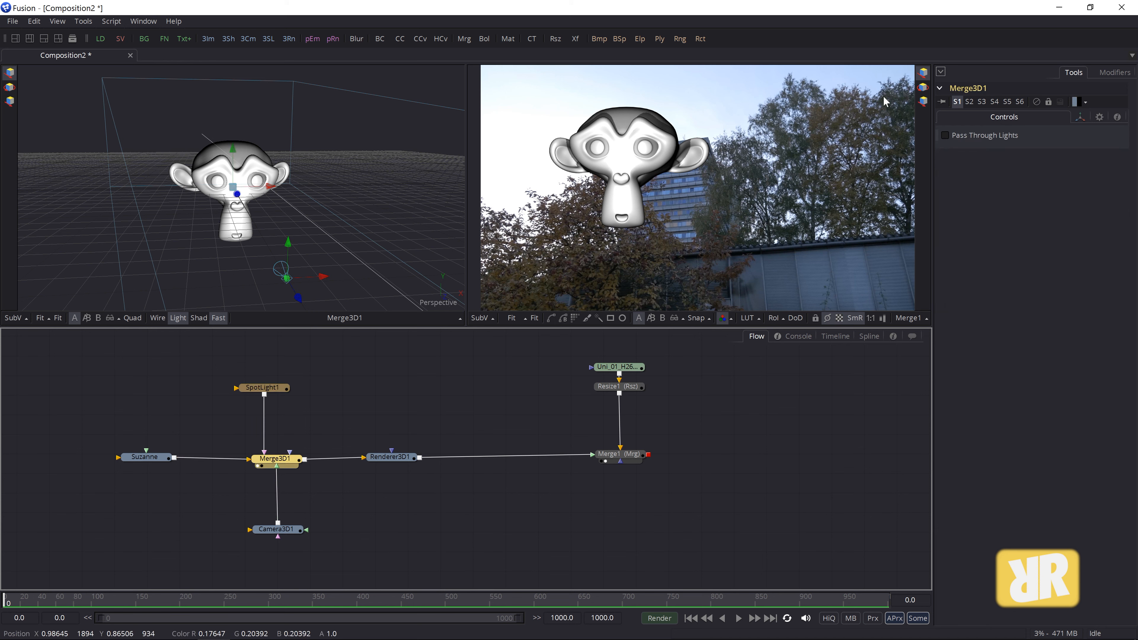
pyautogui.click(57, 21)
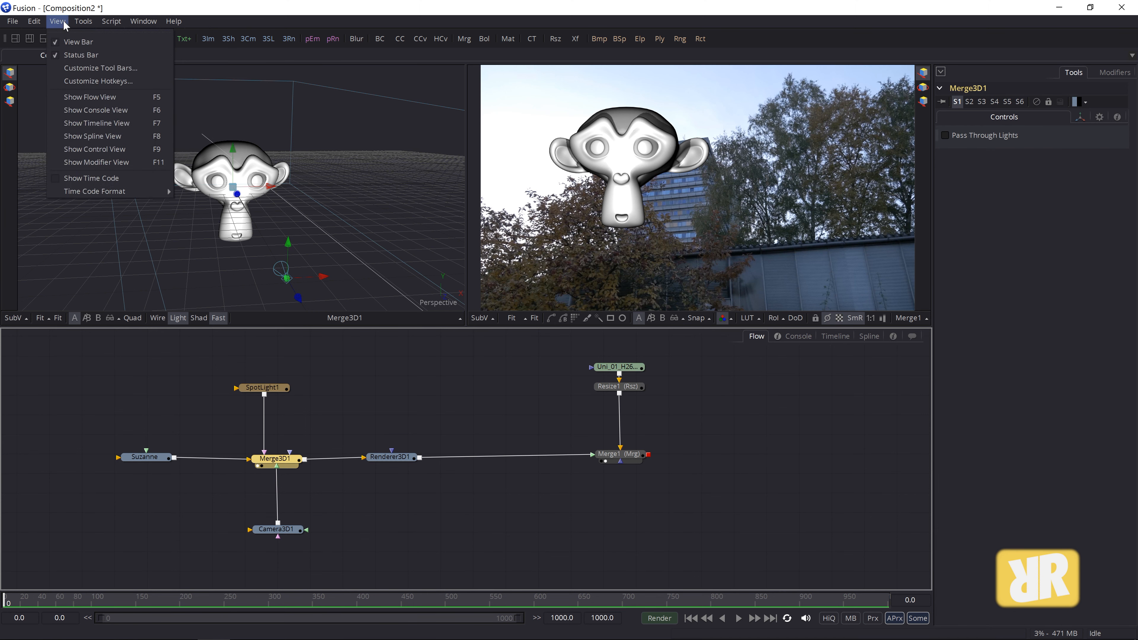
pyautogui.moveTo(99, 41)
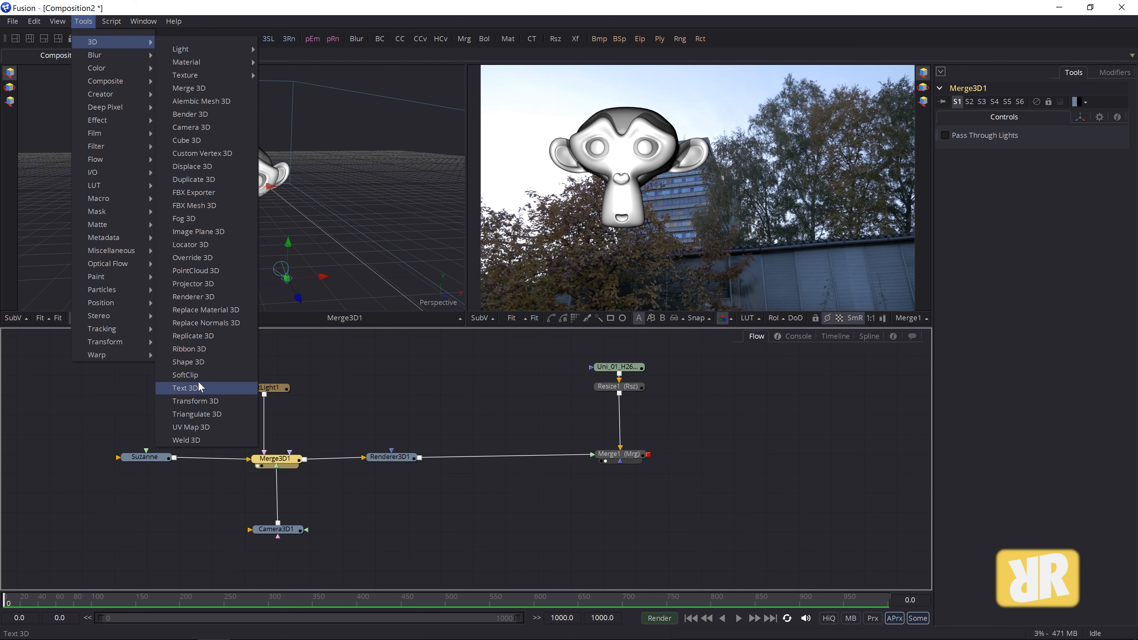
pyautogui.click(196, 362)
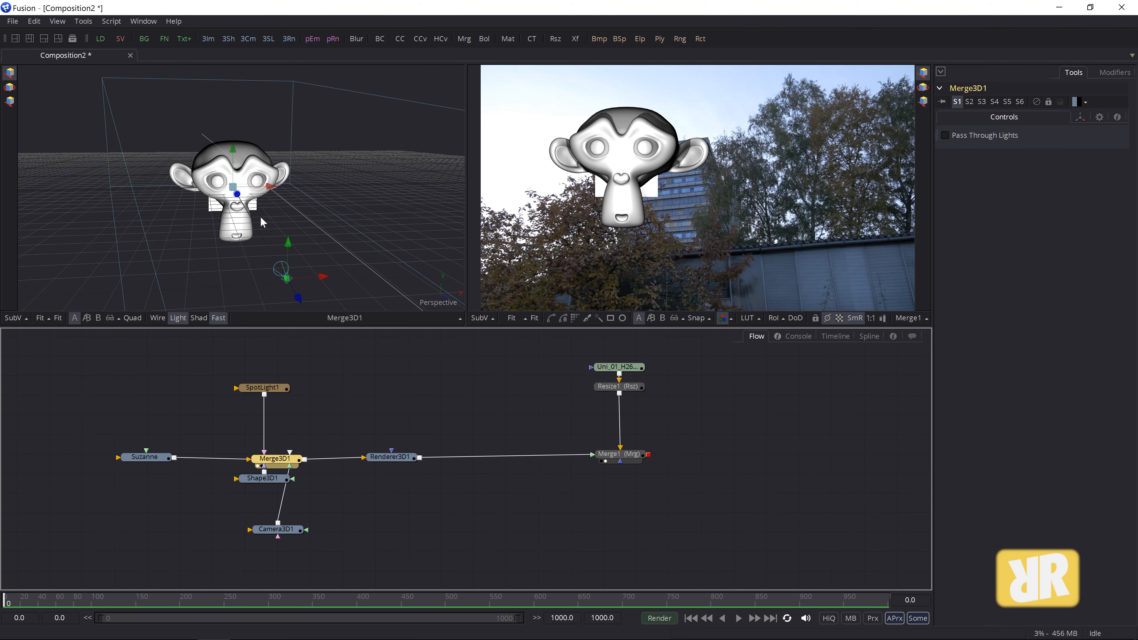
pyautogui.moveTo(233, 186); pyautogui.dragTo(258, 220)
pyautogui.hotkey('ctrl', 'z')
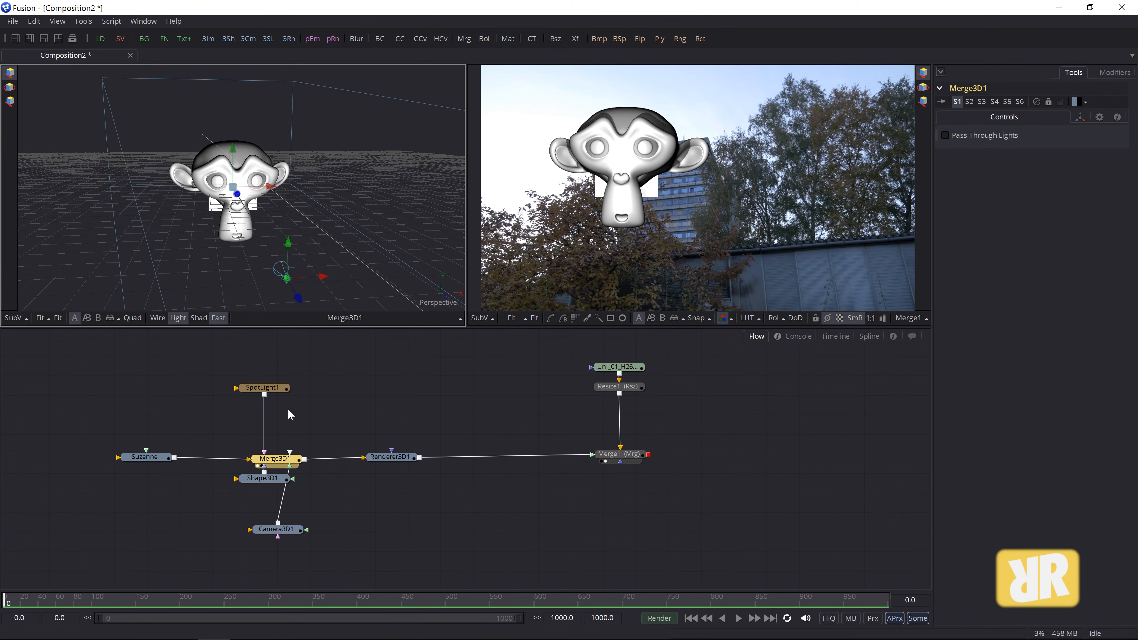
pyautogui.click(278, 479)
pyautogui.moveTo(278, 479); pyautogui.dragTo(143, 491)
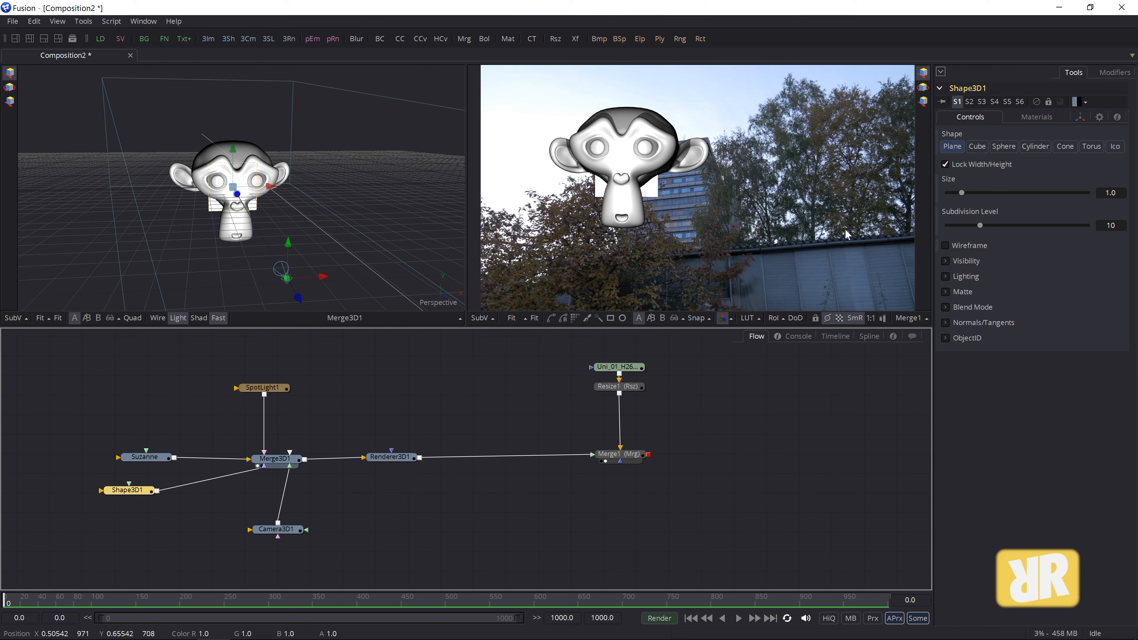
# - Set the plane's Scale to 5.0 and Z Offset to -1.87384 behind Suzanne
pyautogui.click(1079, 116)
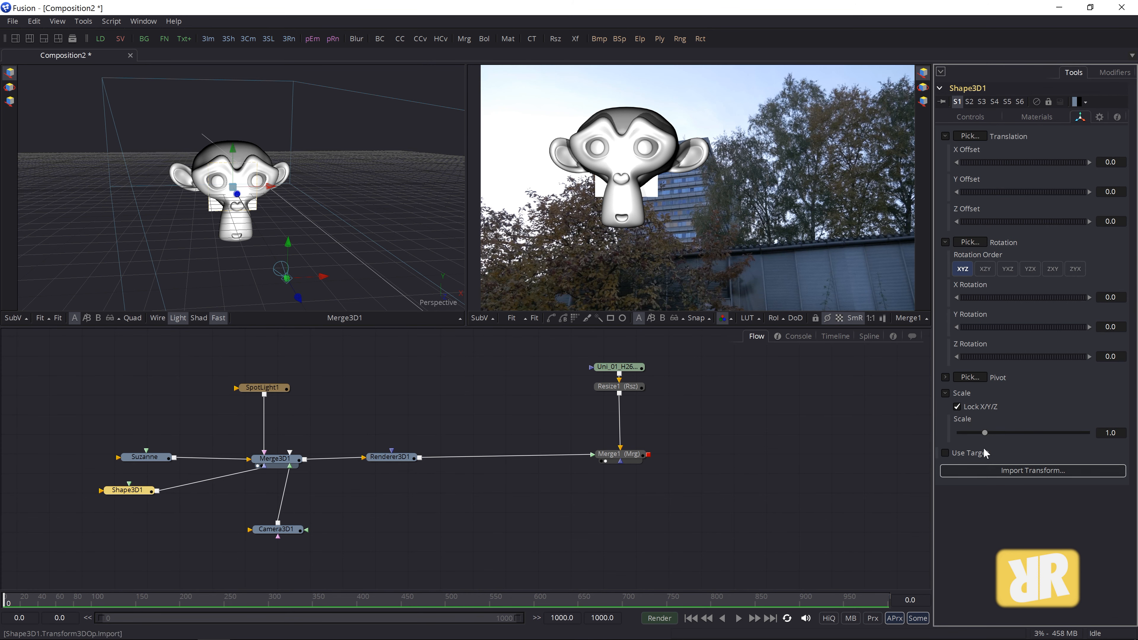
pyautogui.moveTo(985, 432); pyautogui.dragTo(1105, 434)
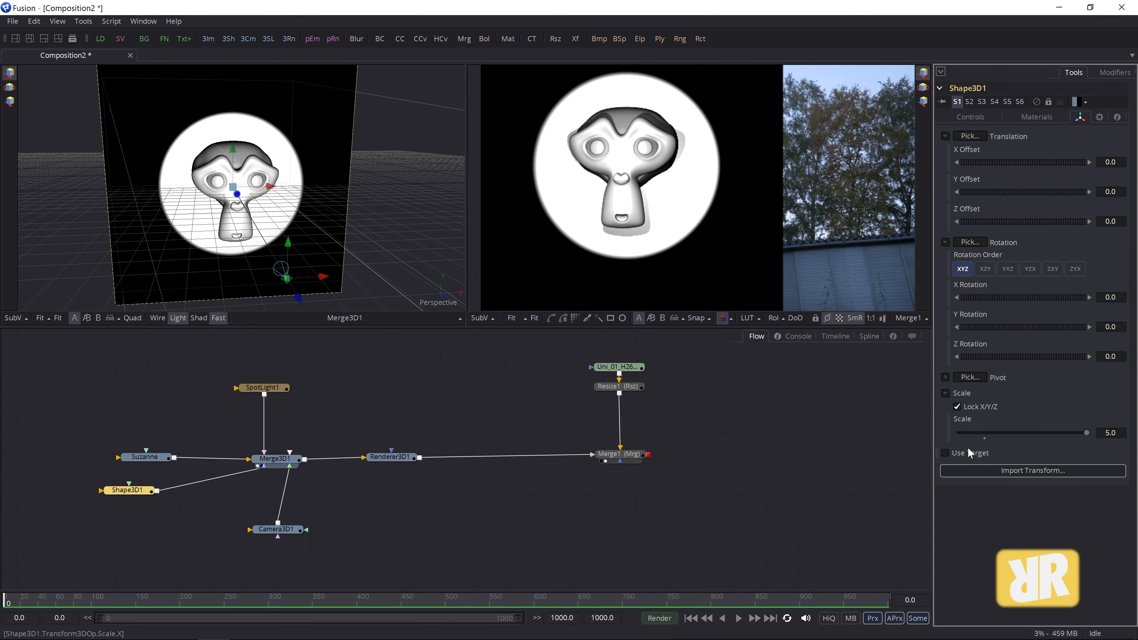
pyautogui.moveTo(378, 248); pyautogui.dragTo(247, 220)
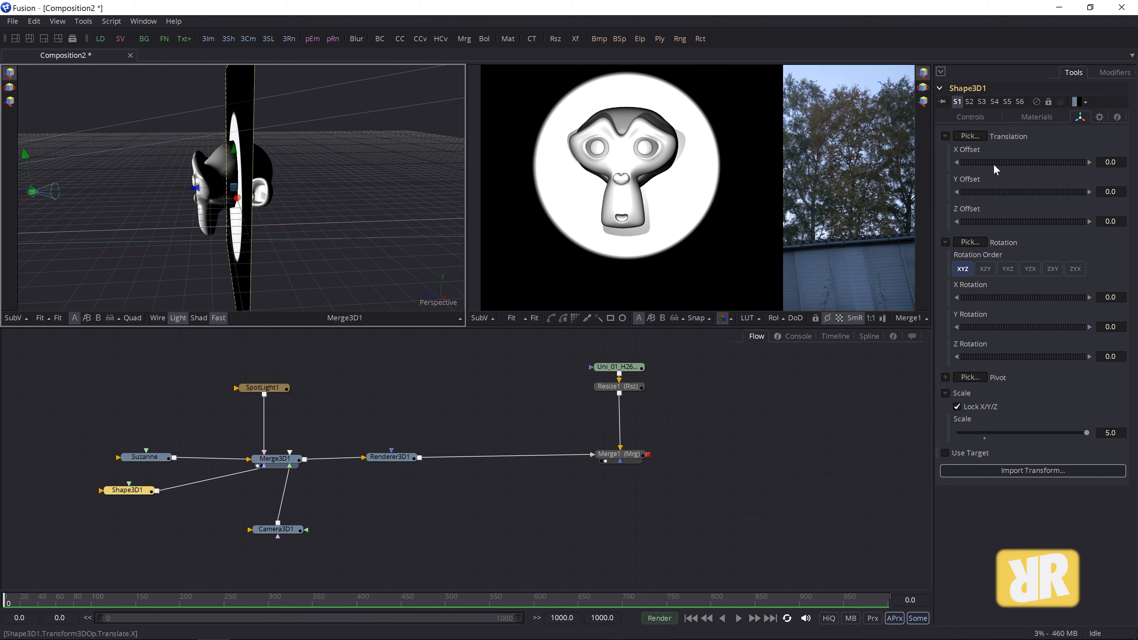
pyautogui.moveTo(198, 192); pyautogui.dragTo(326, 231)
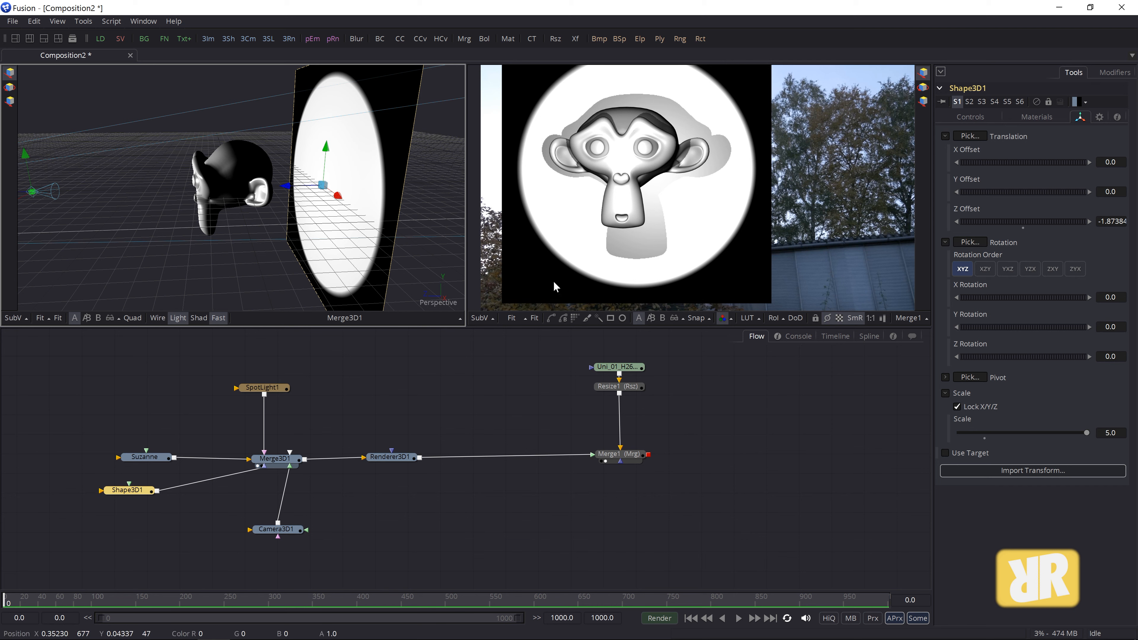
pyautogui.moveTo(179, 274); pyautogui.dragTo(296, 249)
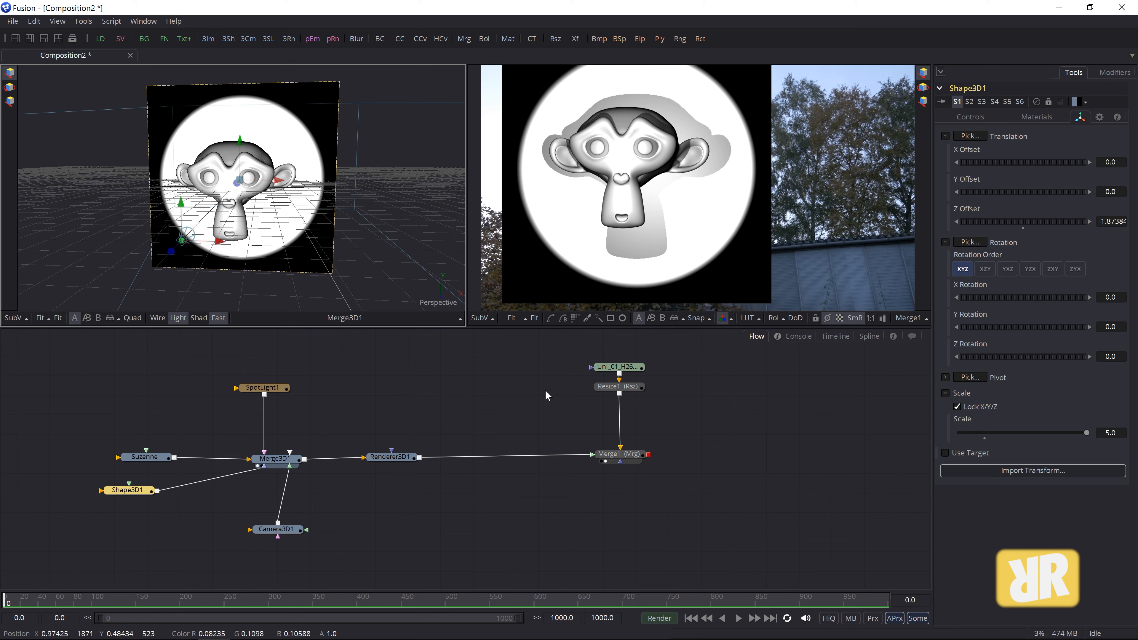
pyautogui.moveTo(130, 492); pyautogui.dragTo(148, 481)
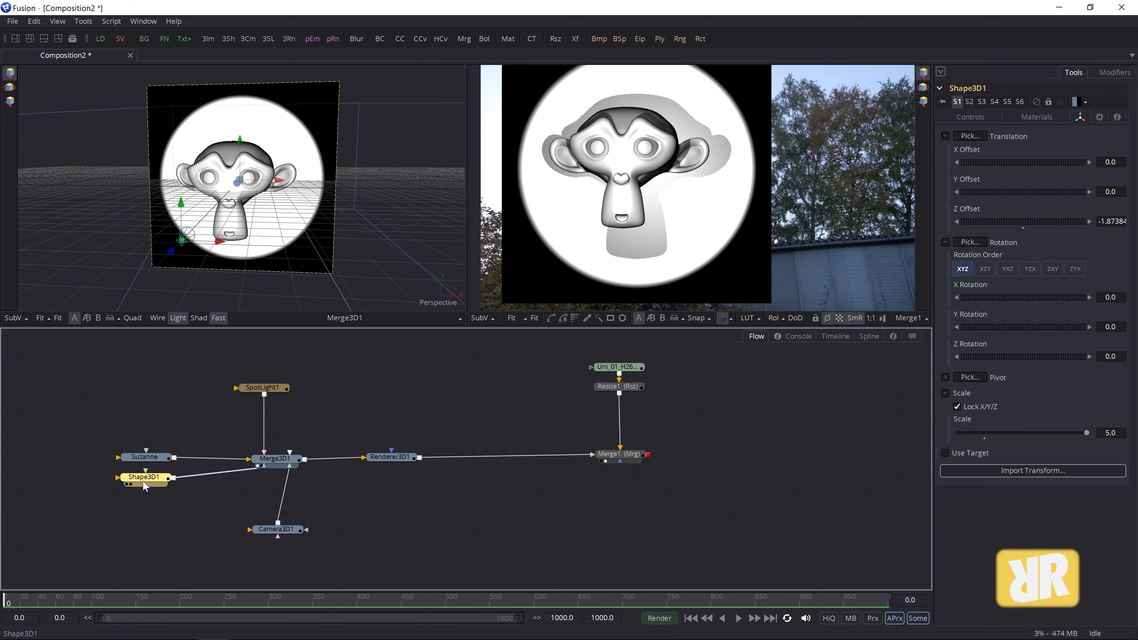
# - Toggle Shape3D1's Shadow Receiver off and on to compare the plane's shadows
pyautogui.moveTo(144, 484); pyautogui.dragTo(146, 484)
pyautogui.click(969, 117)
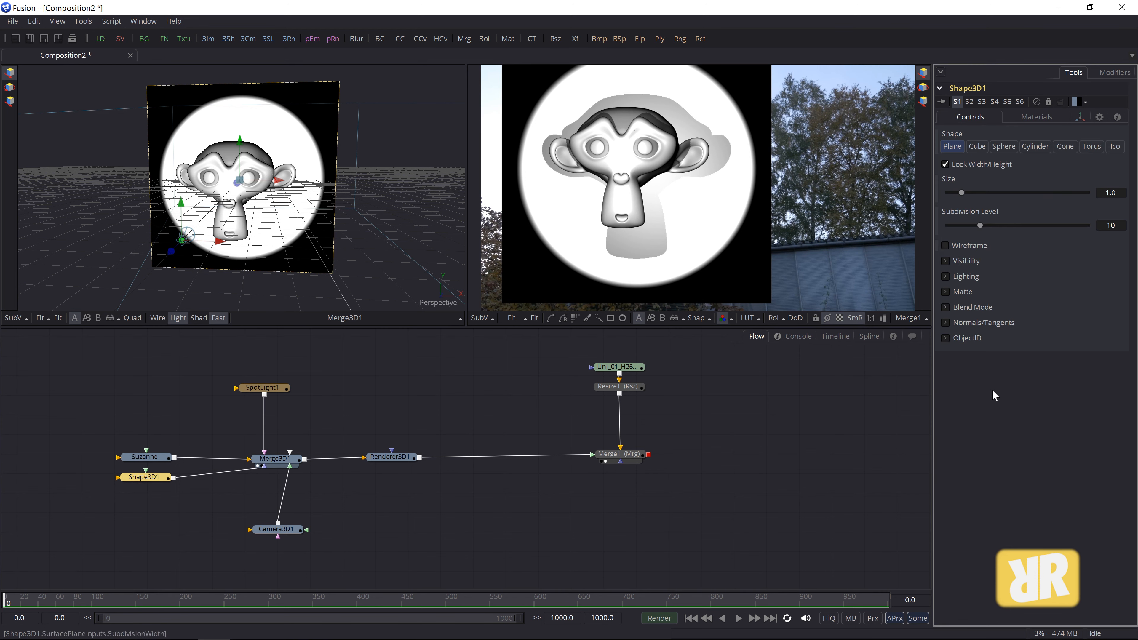
pyautogui.click(946, 277)
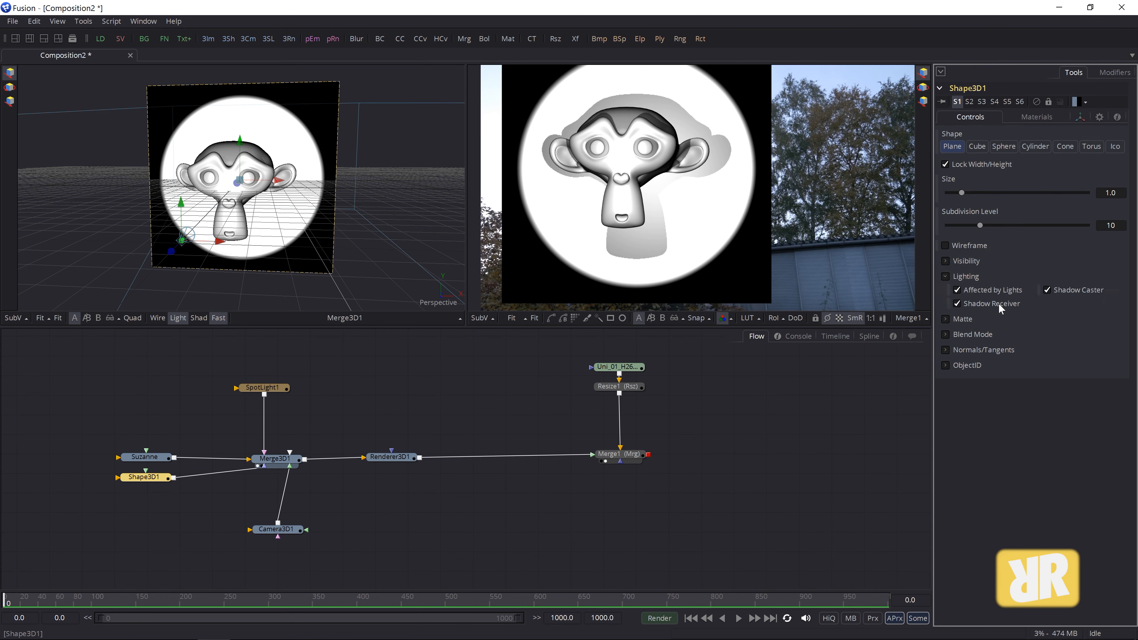
pyautogui.click(957, 304)
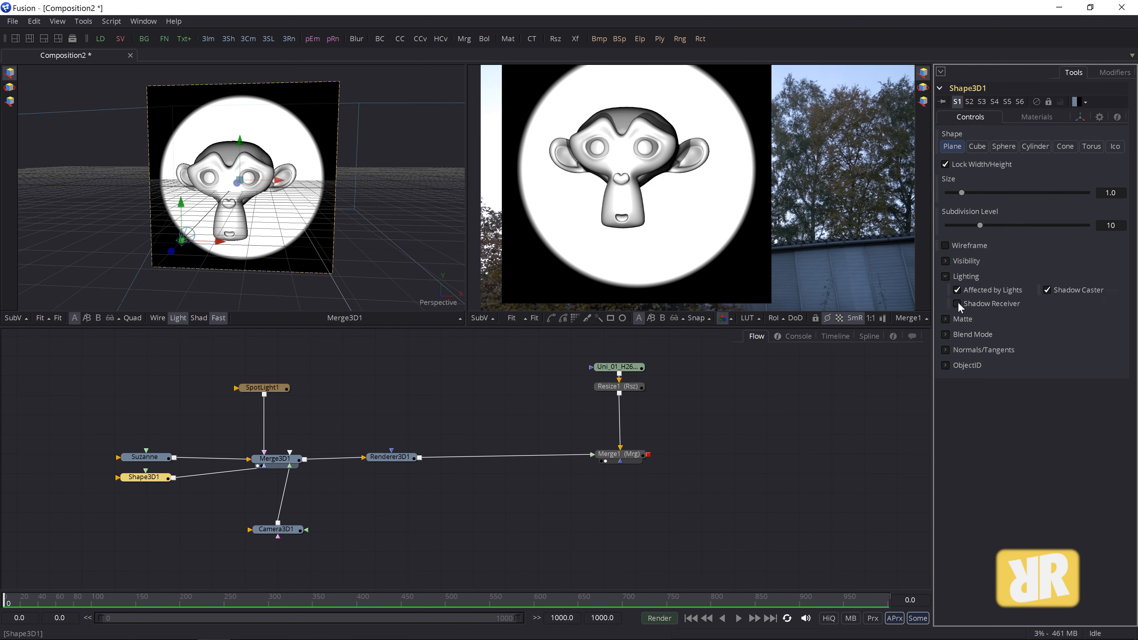
pyautogui.click(956, 303)
pyautogui.click(956, 303)
pyautogui.click(956, 303)
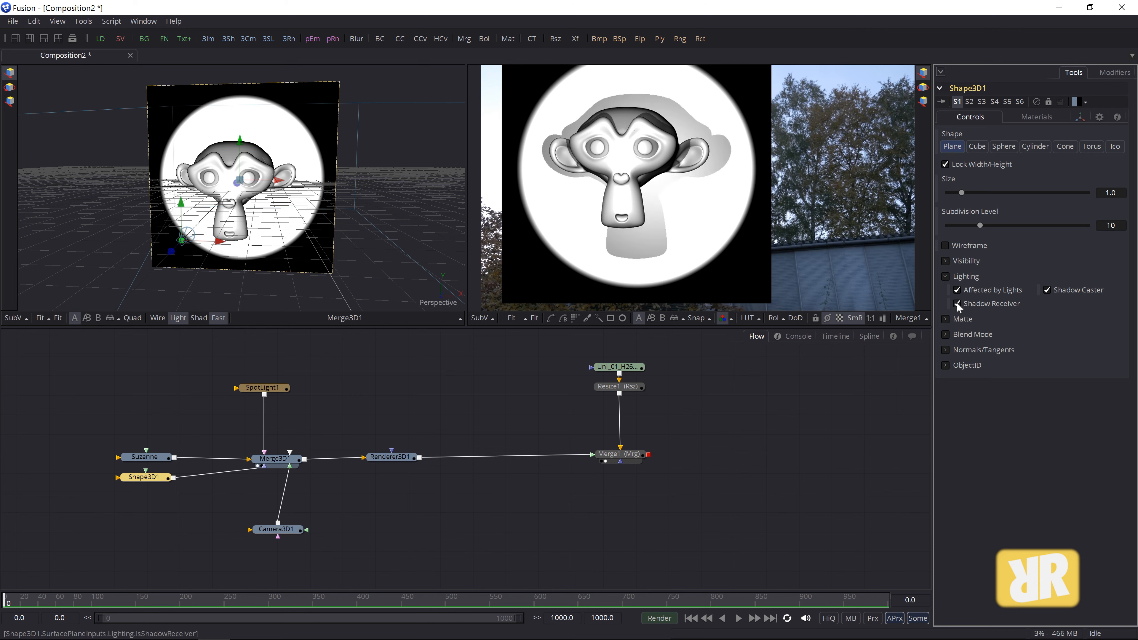
# - Test Suzanne's Shadow Caster, leave it switched off, and select Renderer3D1
pyautogui.click(160, 461)
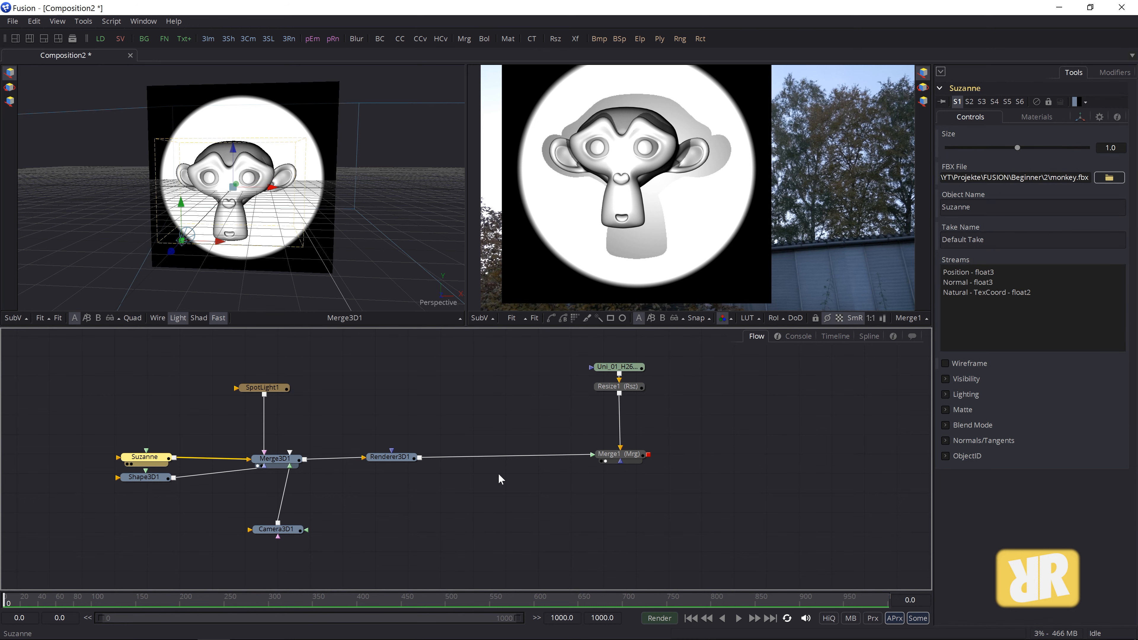
pyautogui.click(945, 394)
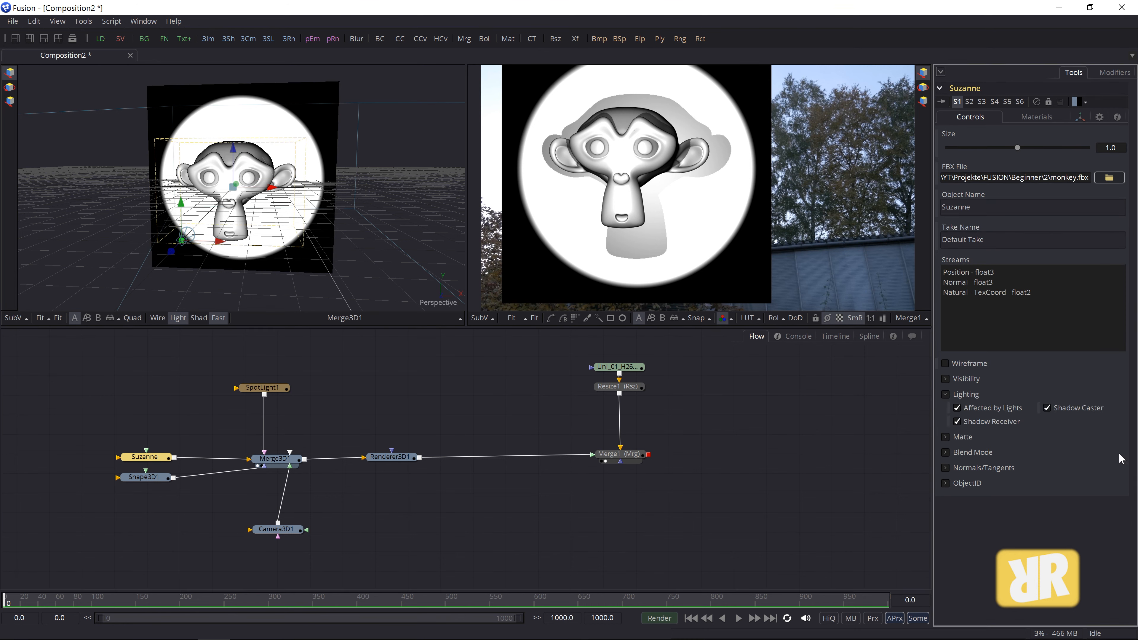
pyautogui.click(1047, 408)
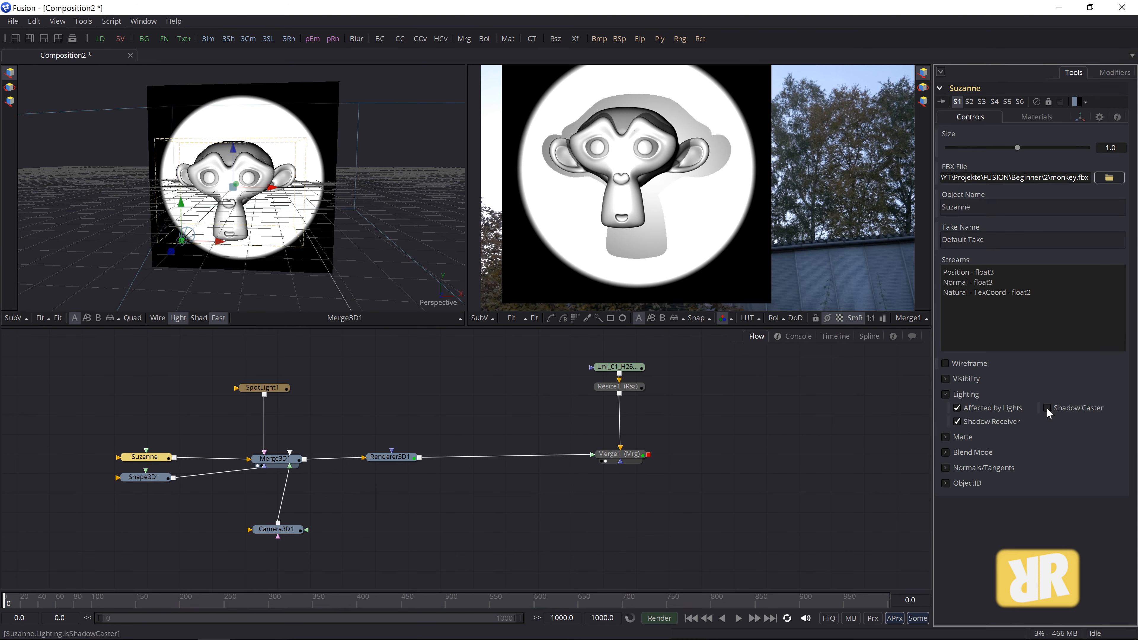
pyautogui.click(1047, 409)
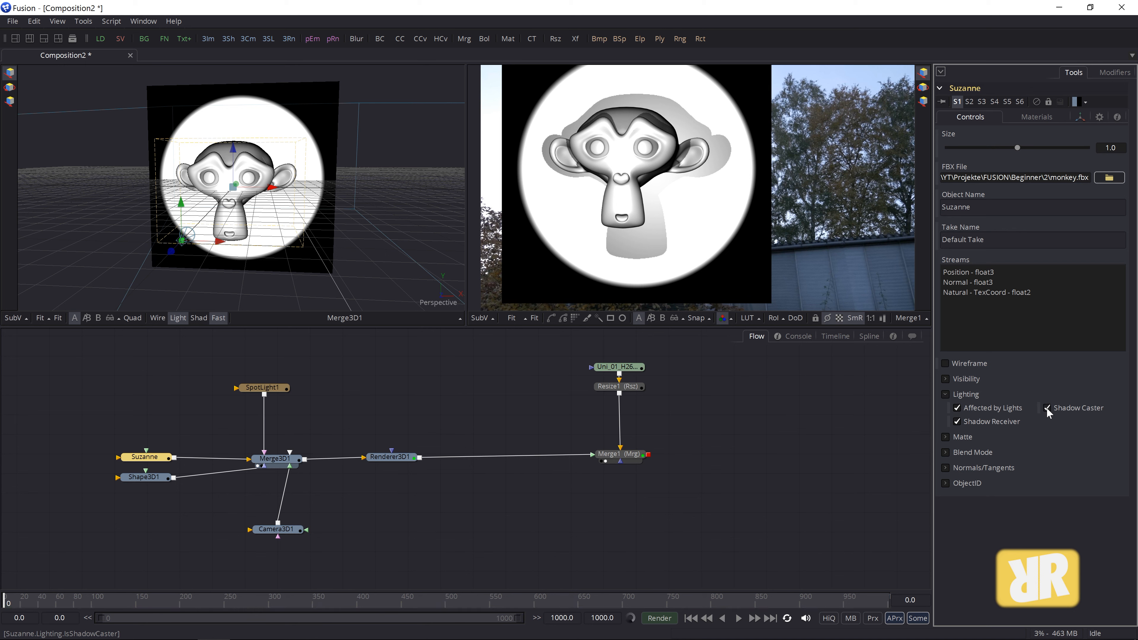
pyautogui.click(390, 459)
pyautogui.click(142, 461)
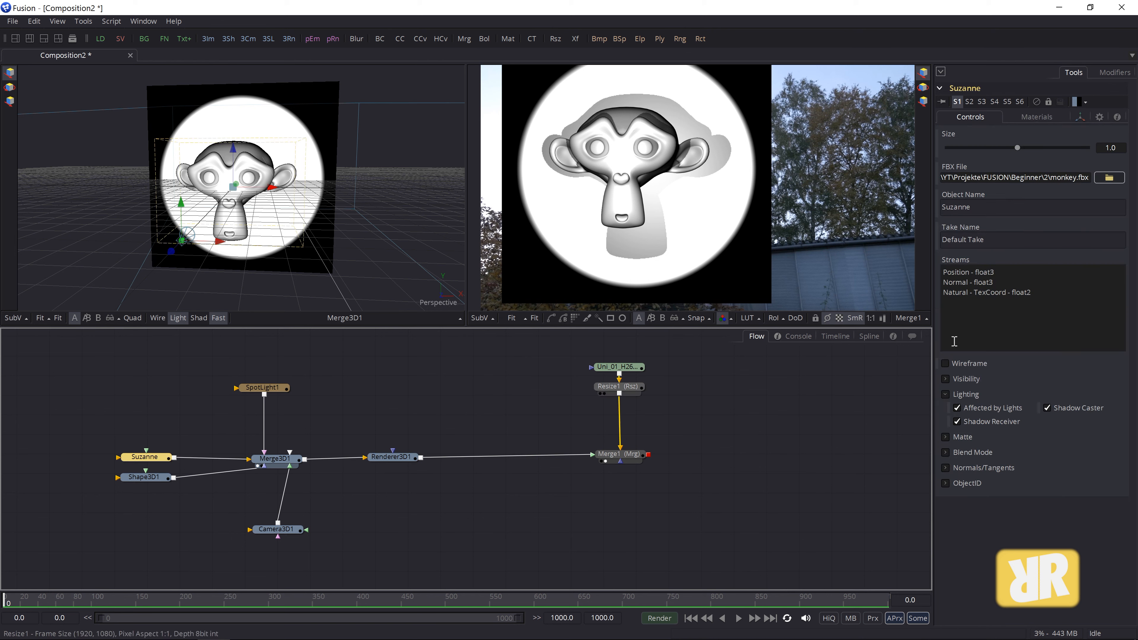
pyautogui.click(1047, 408)
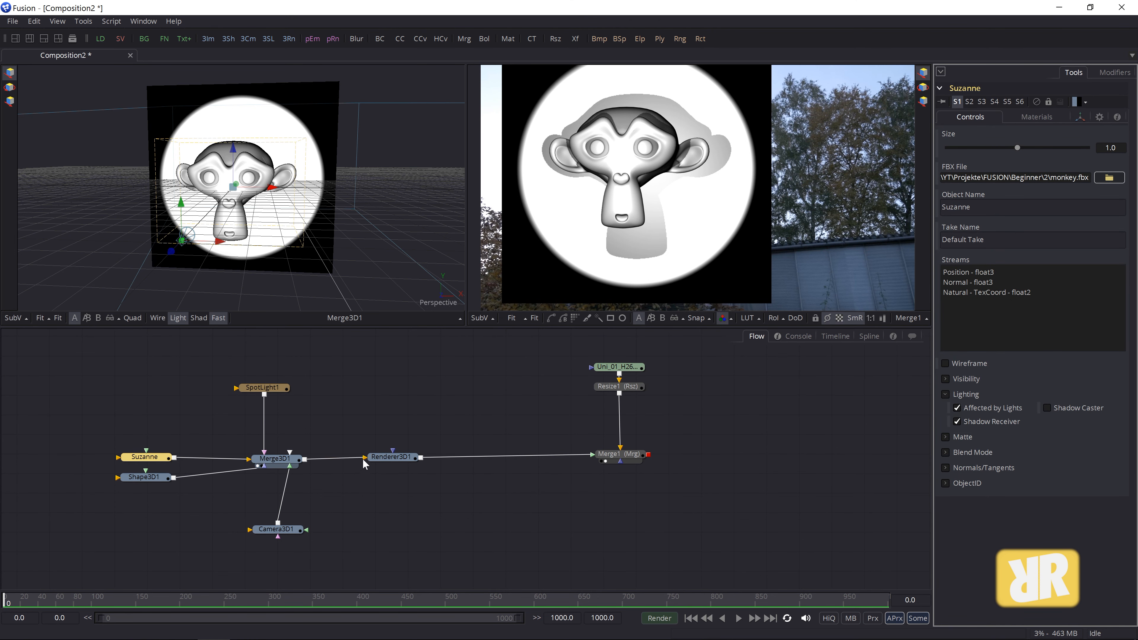
pyautogui.click(390, 458)
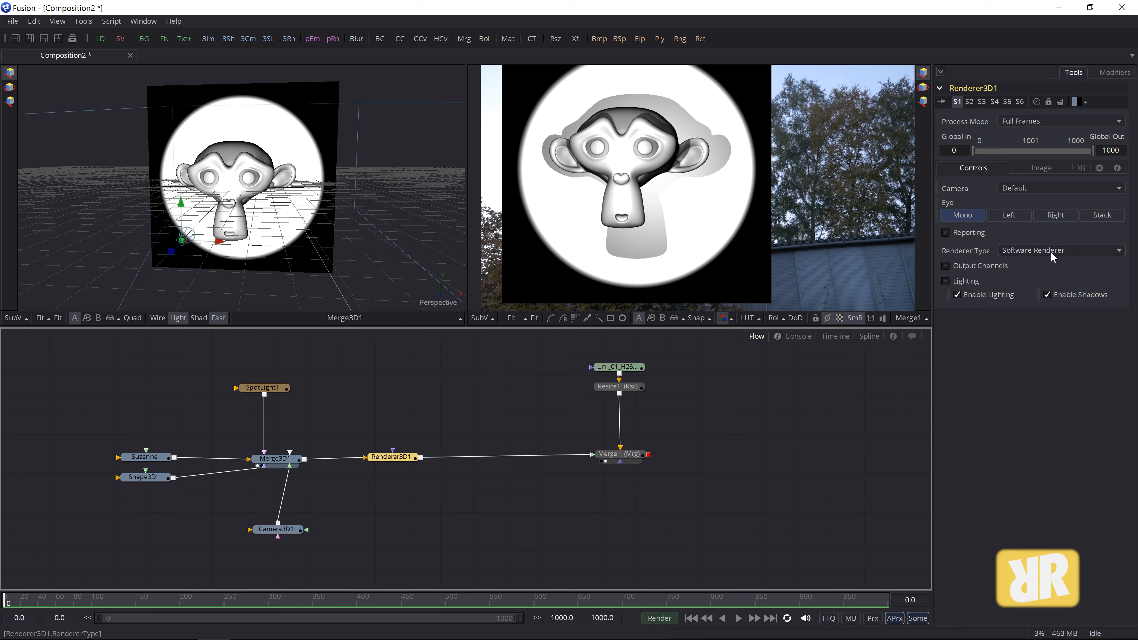
pyautogui.click(1119, 255)
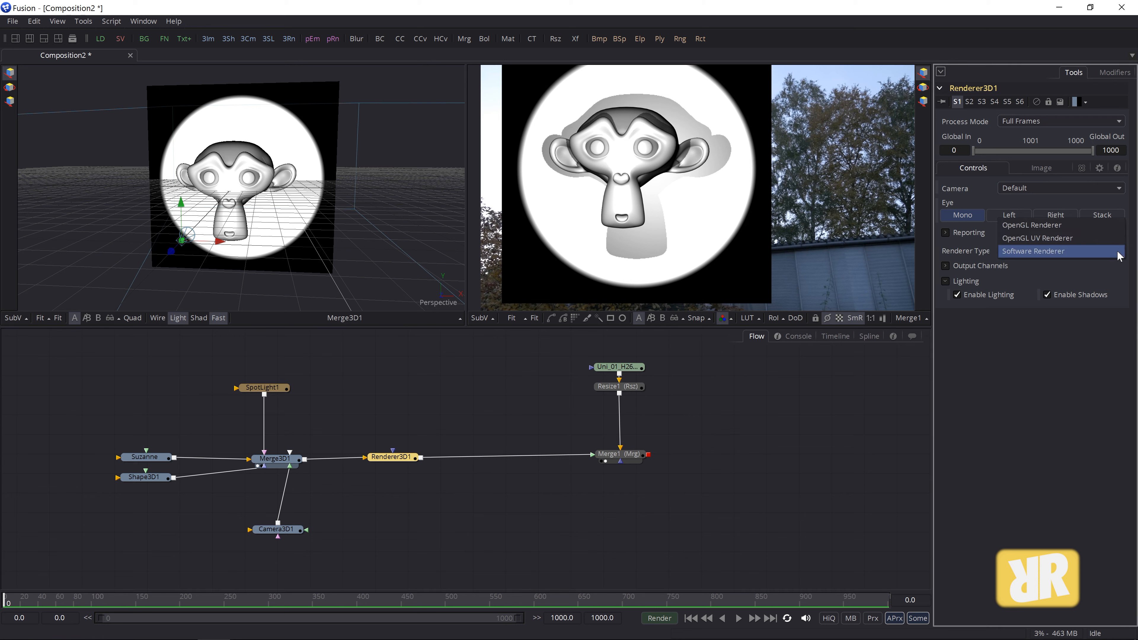
pyautogui.click(1023, 226)
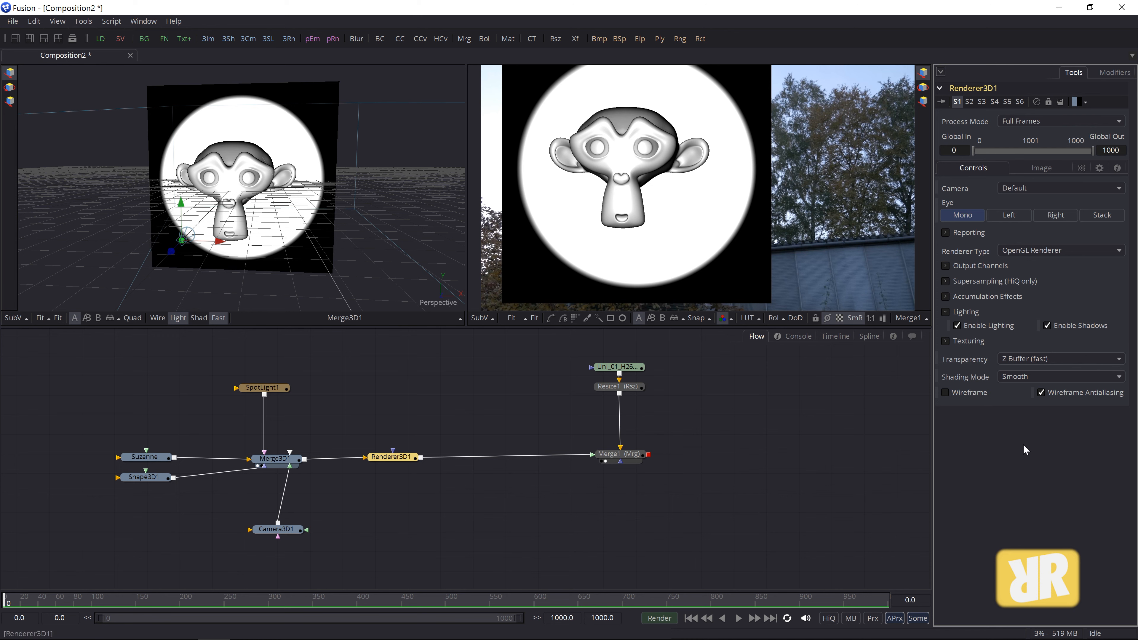
pyautogui.click(1032, 250)
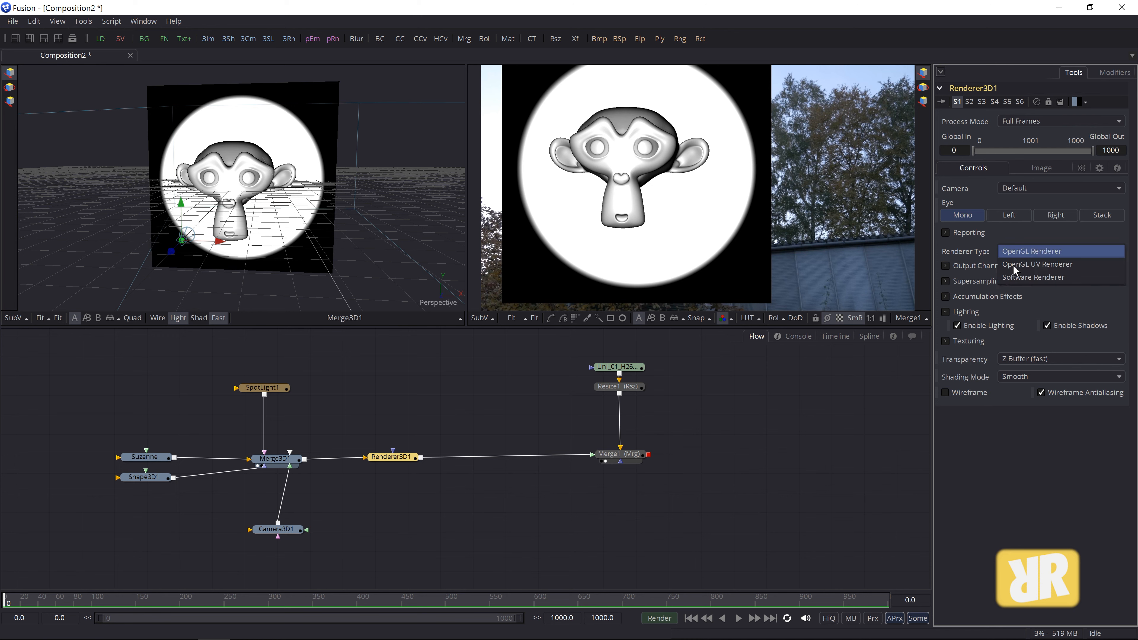
pyautogui.click(1040, 277)
pyautogui.click(140, 478)
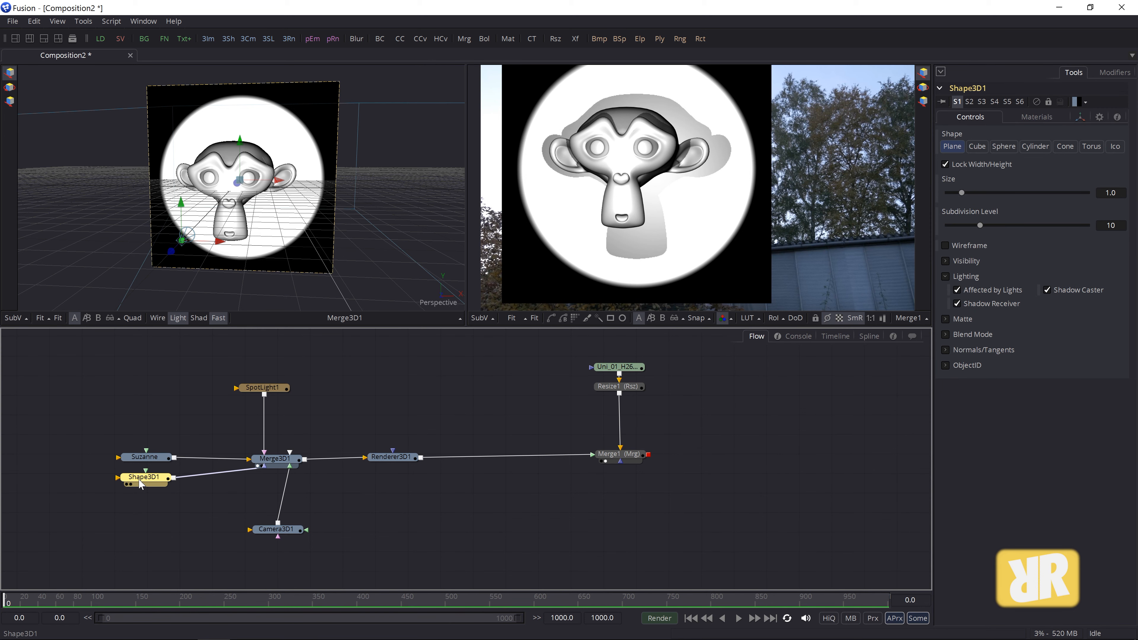
# - Delete the backdrop plane and rotate Camera3D1 to Y 1.69, Z -10.14
pyautogui.press('Delete')
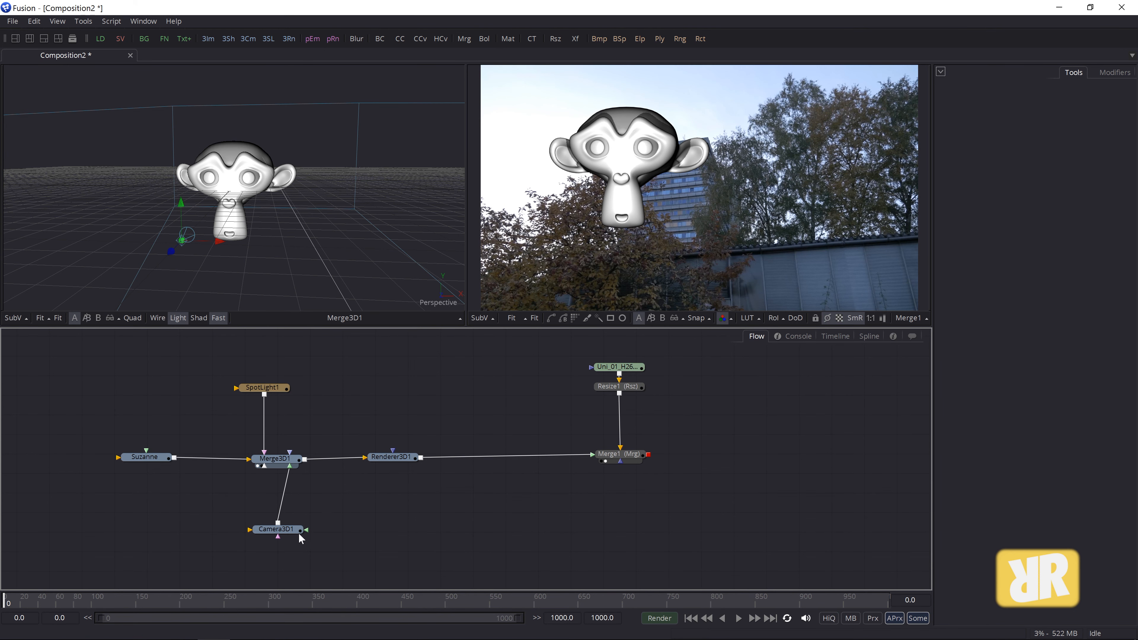
pyautogui.click(282, 530)
pyautogui.moveTo(992, 297); pyautogui.dragTo(989, 329)
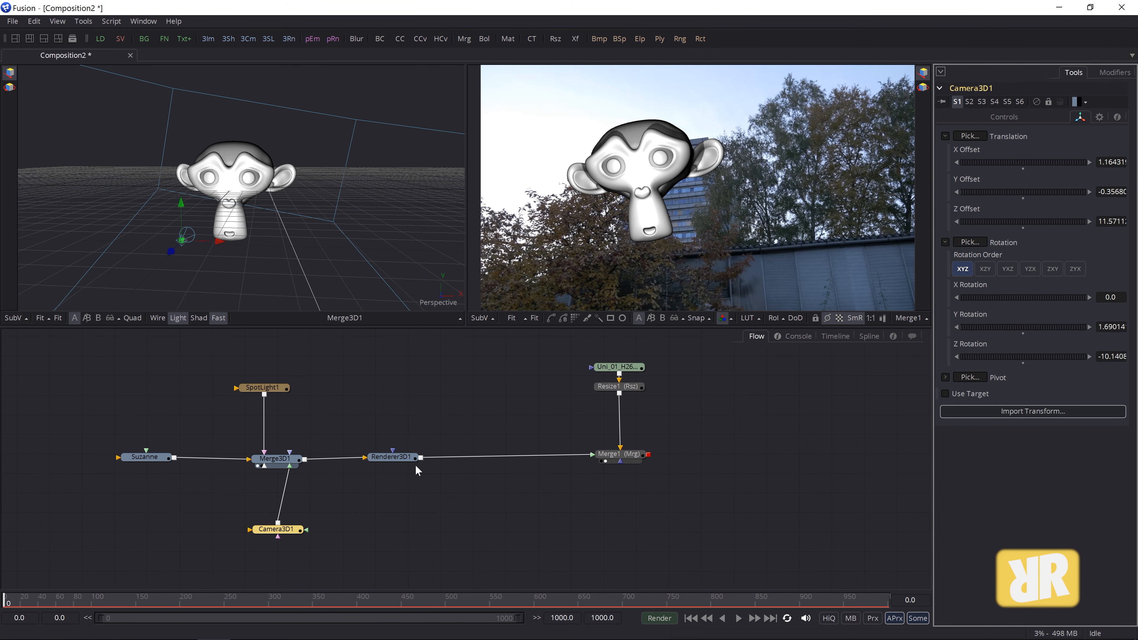
# - Tint SpotLight1 blue with colour R 0.65, G 0.6, B 1.0
pyautogui.click(264, 388)
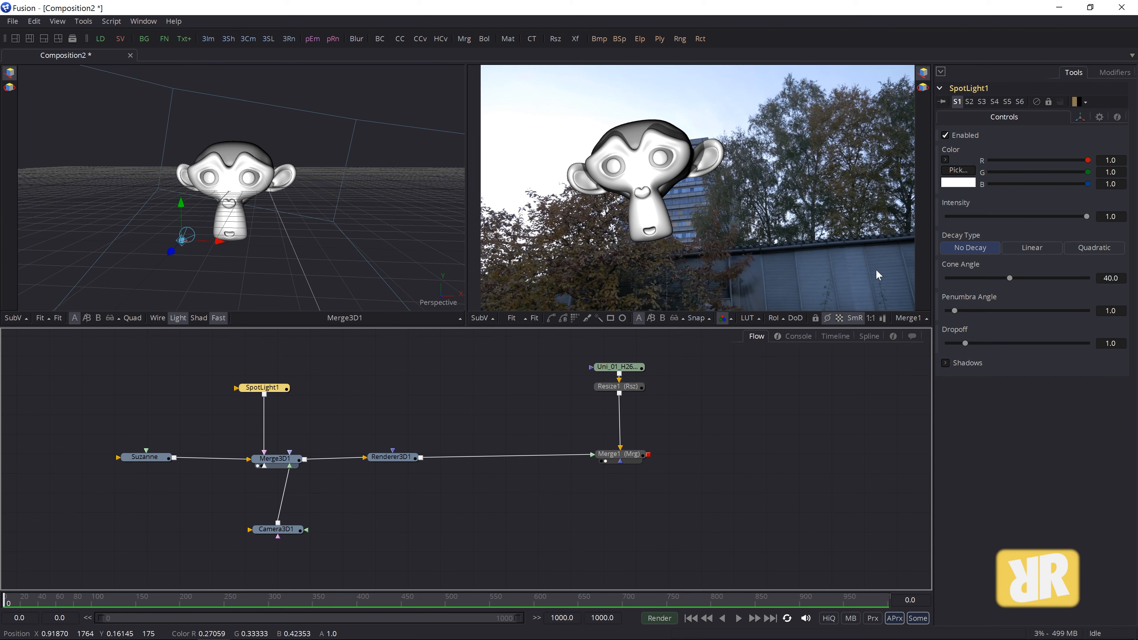
pyautogui.click(1031, 171)
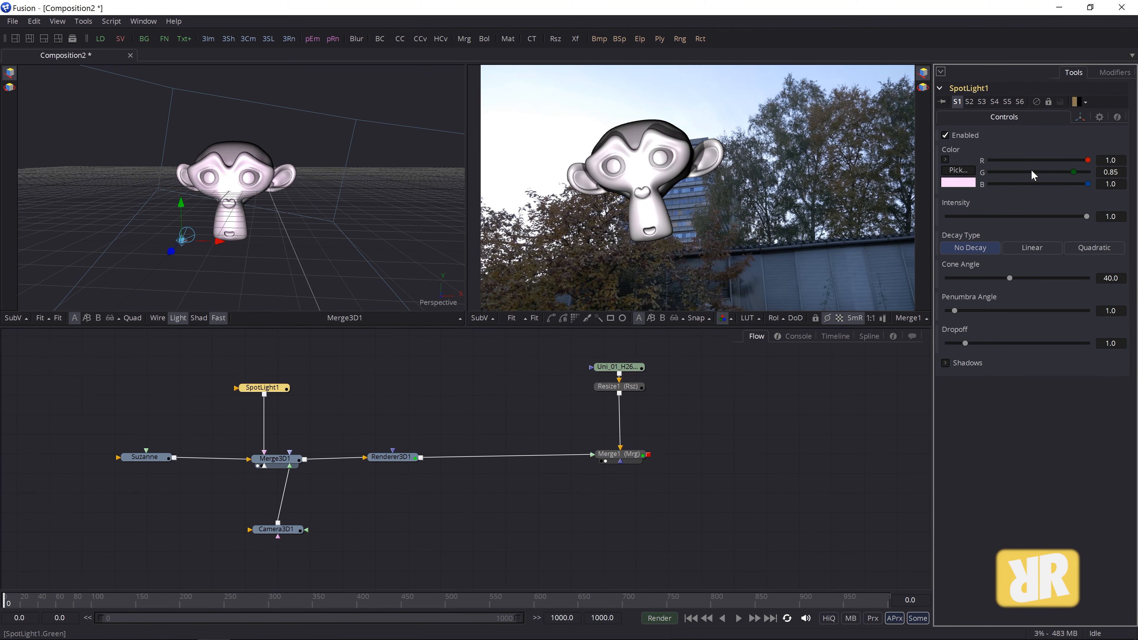
pyautogui.click(1039, 160)
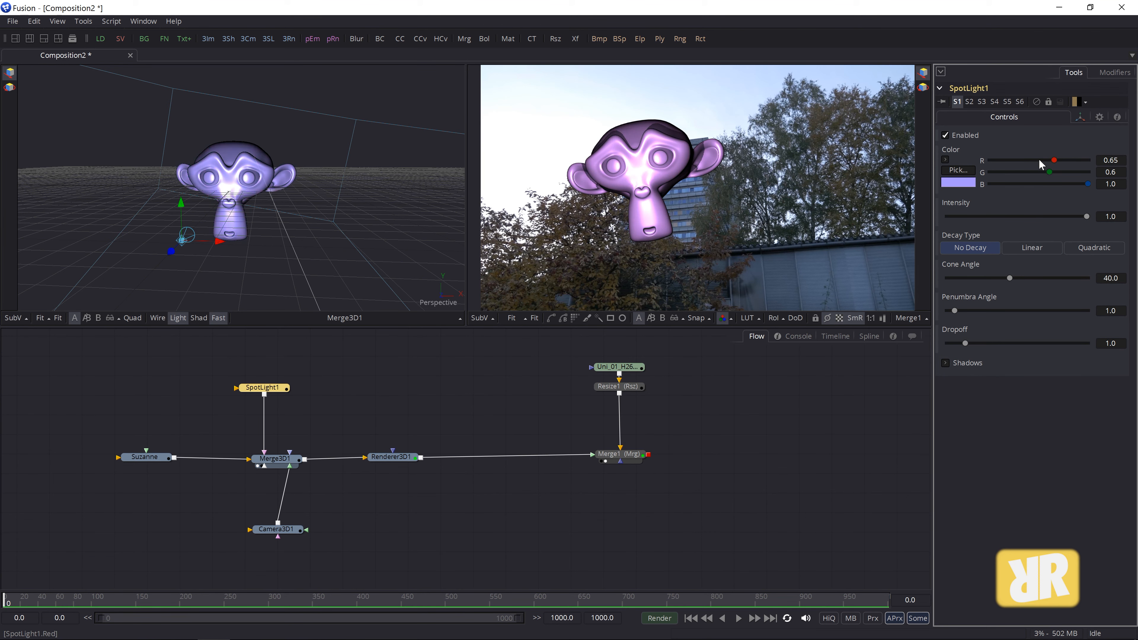
pyautogui.click(1039, 160)
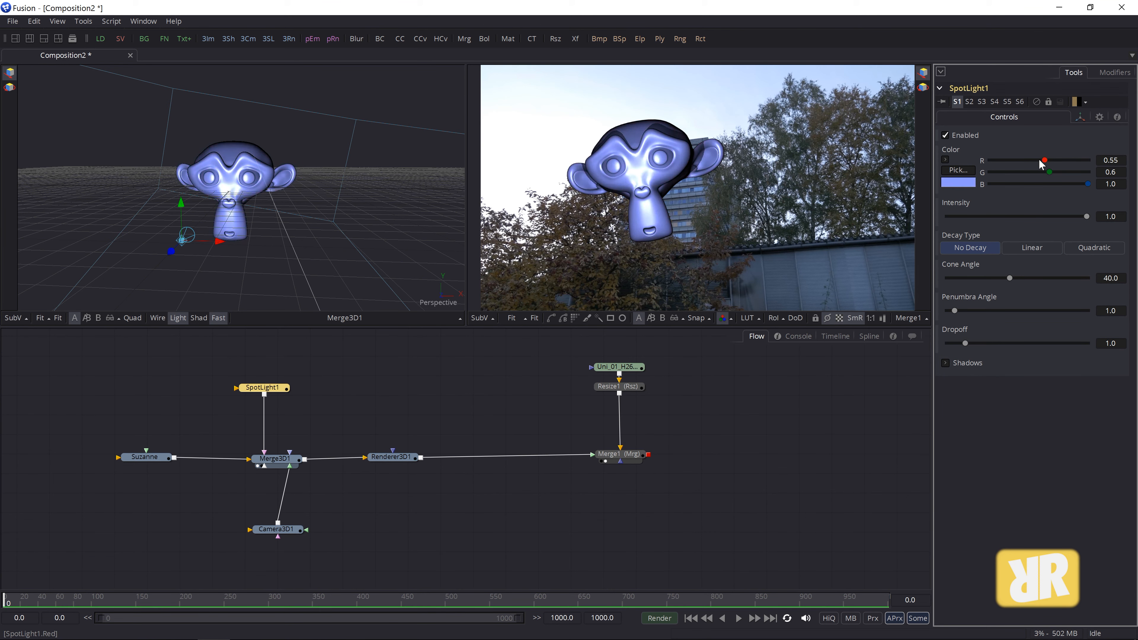